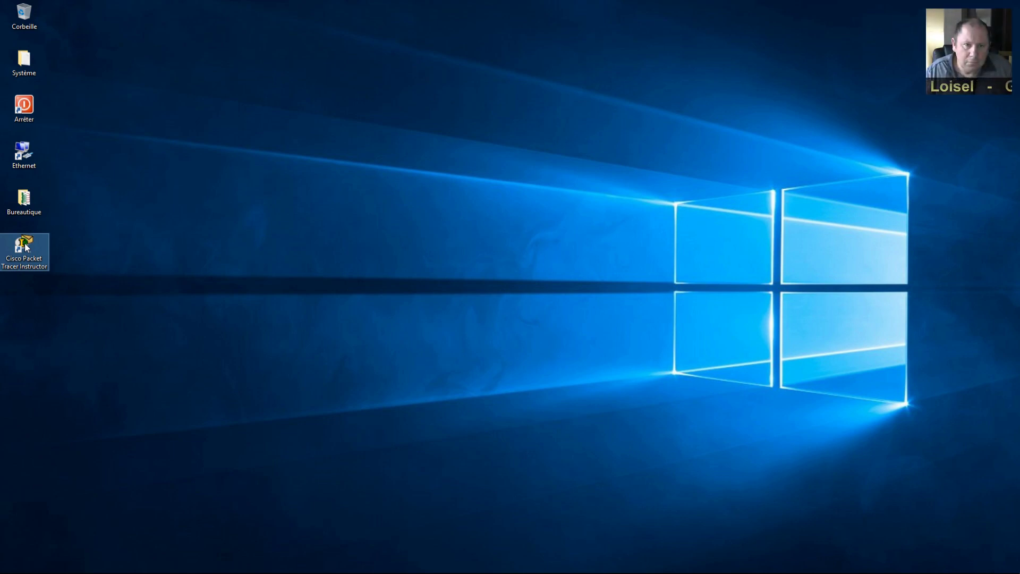
Step: Launch Cisco Packet Tracer Instructor, move its window towards the desktop's upper-left area and enlarge it
double_click(26, 245)
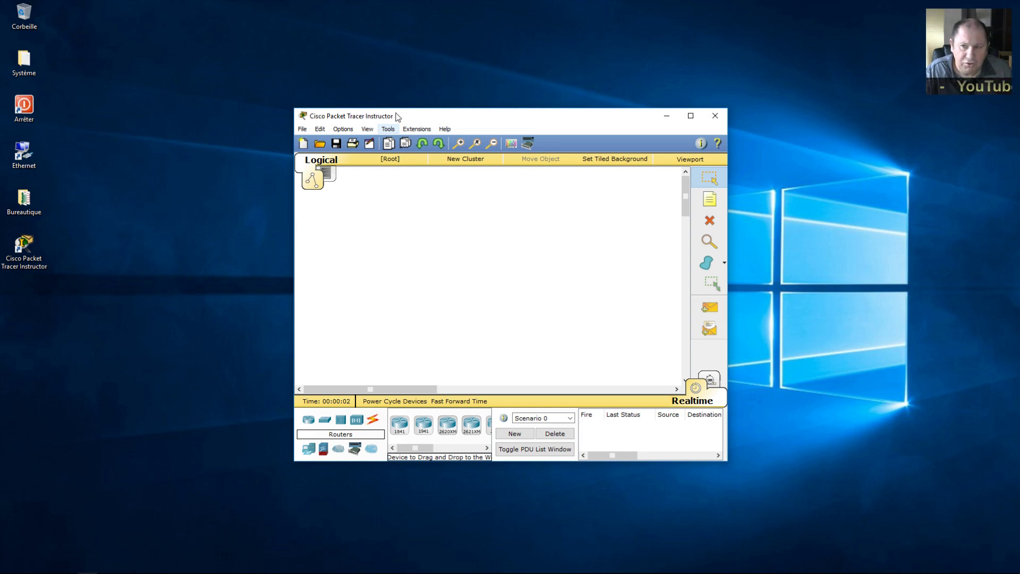
left_click_drag(396, 117, 246, 68)
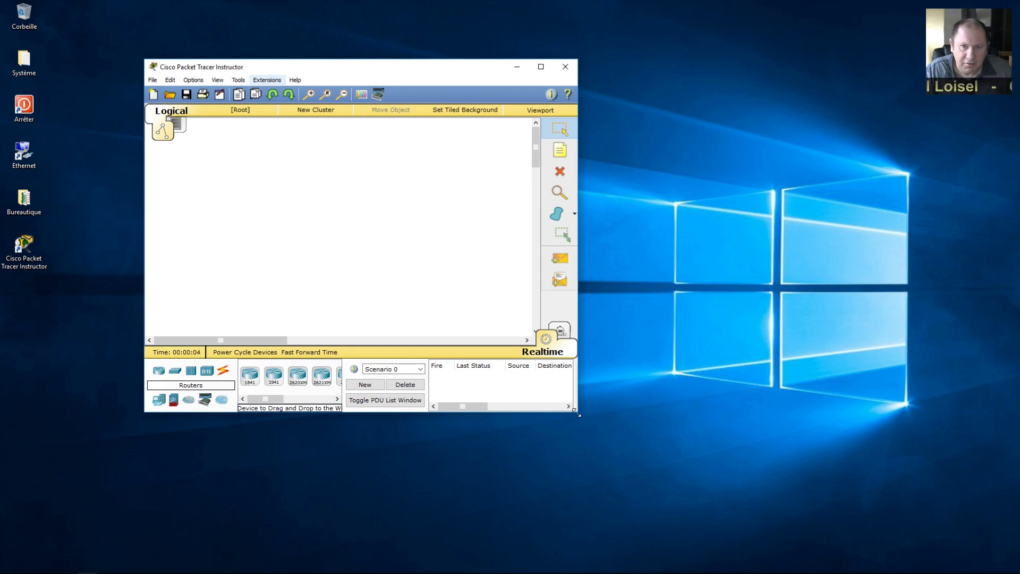
left_click_drag(576, 413, 736, 481)
Step: Place a text note near the workspace's upper-left corner with the heading "Les IPs non routables:" followed by a new line
left_click(726, 153)
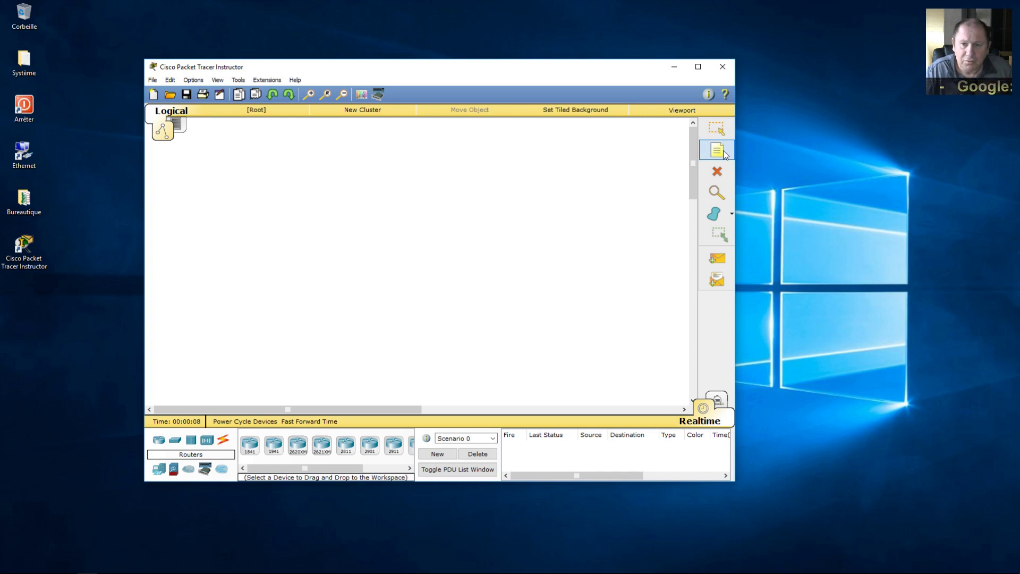
left_click(725, 153)
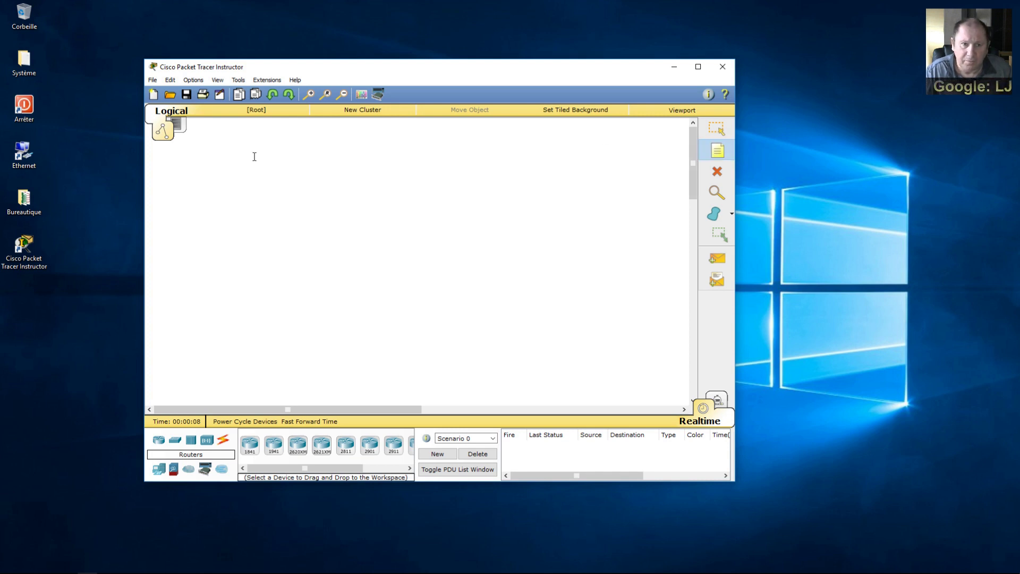
left_click(202, 147)
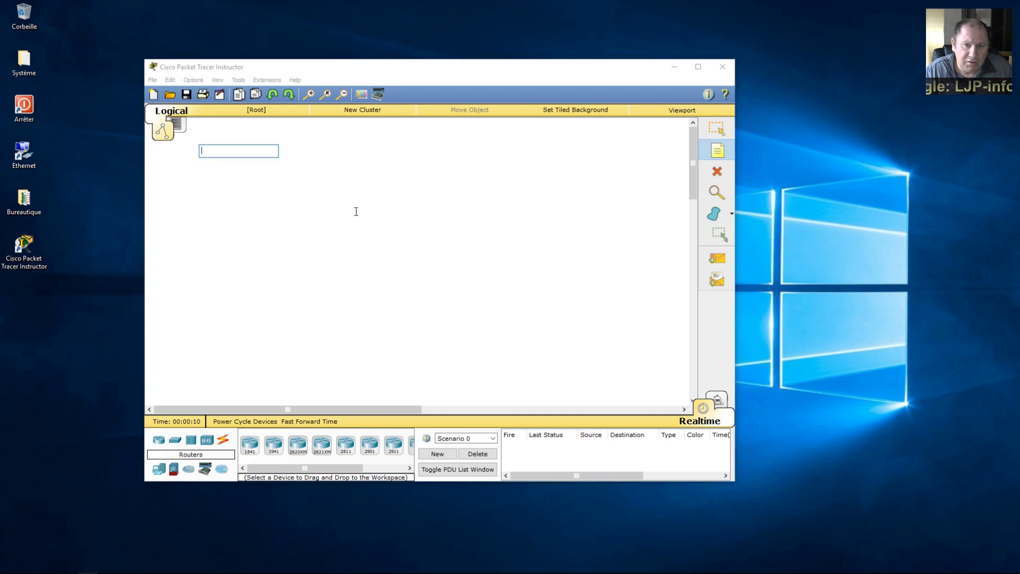
type("Les I")
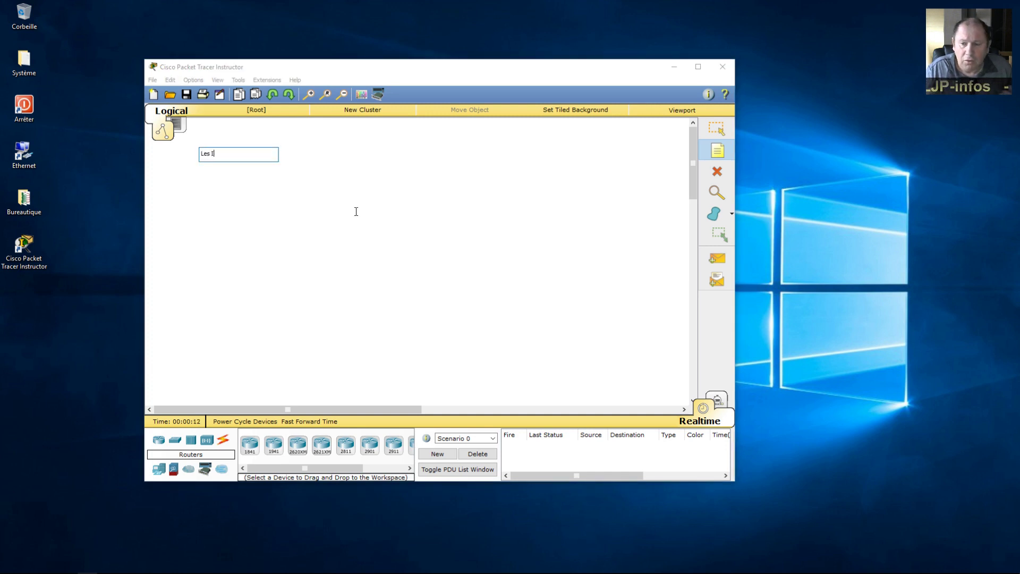
type("Ps non r")
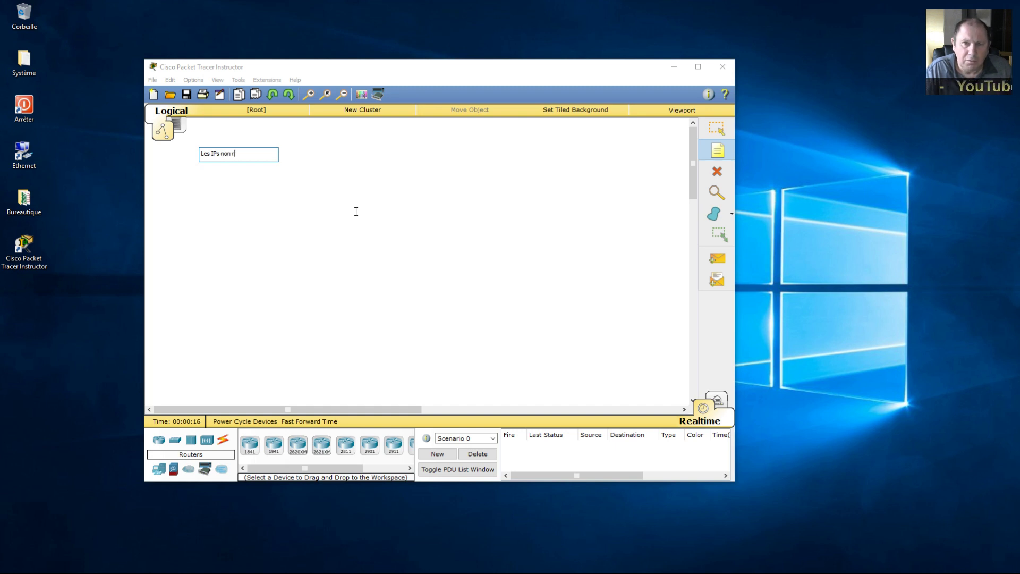
type("o")
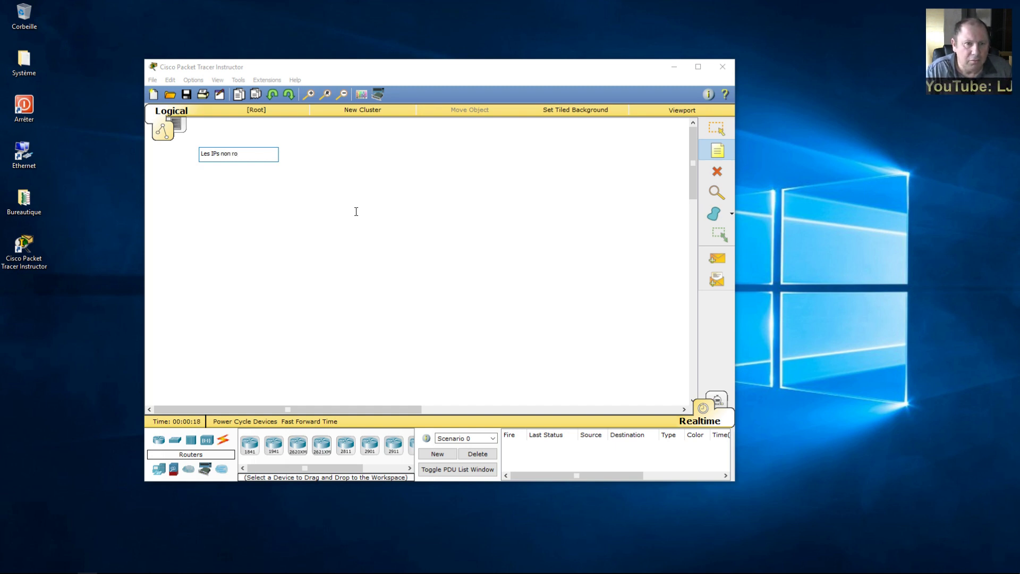
type("utables")
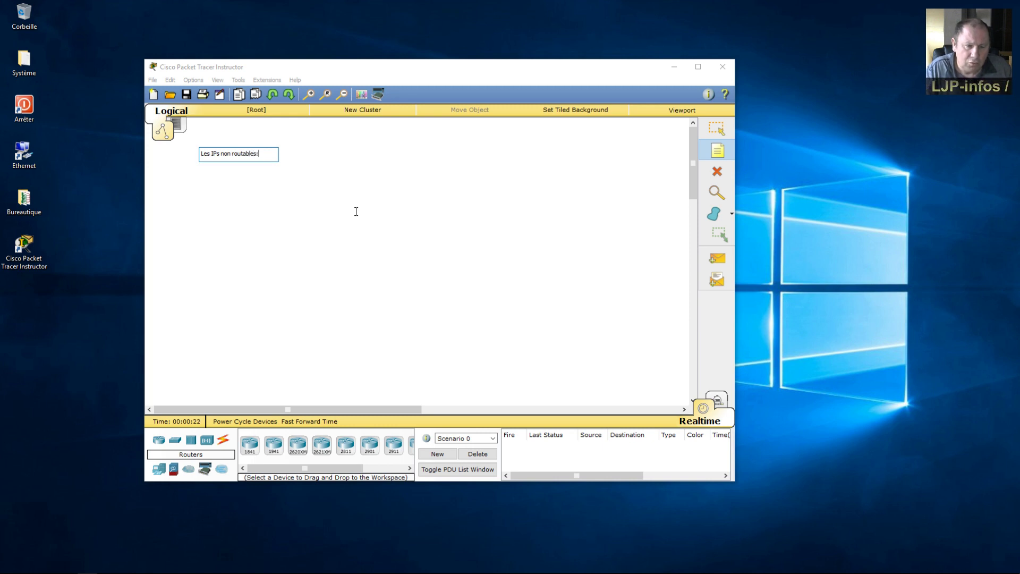
type(":")
key("Return")
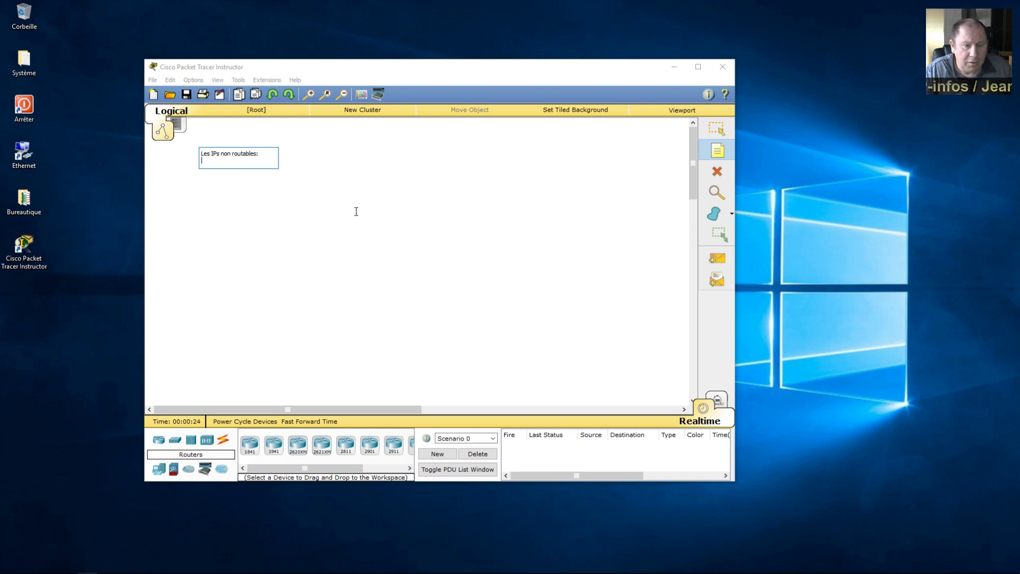
Step: Add the line "10.0.0.0/8 ==> 10.0.0.0 à 10.255.255.255" under the note's heading and start a new line
type("10.")
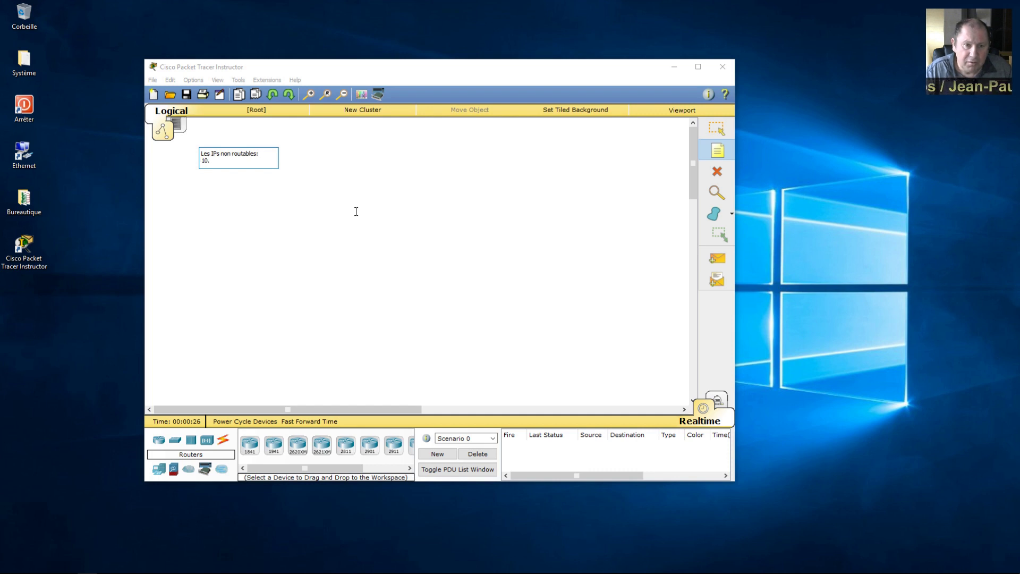
type("0.0.0/")
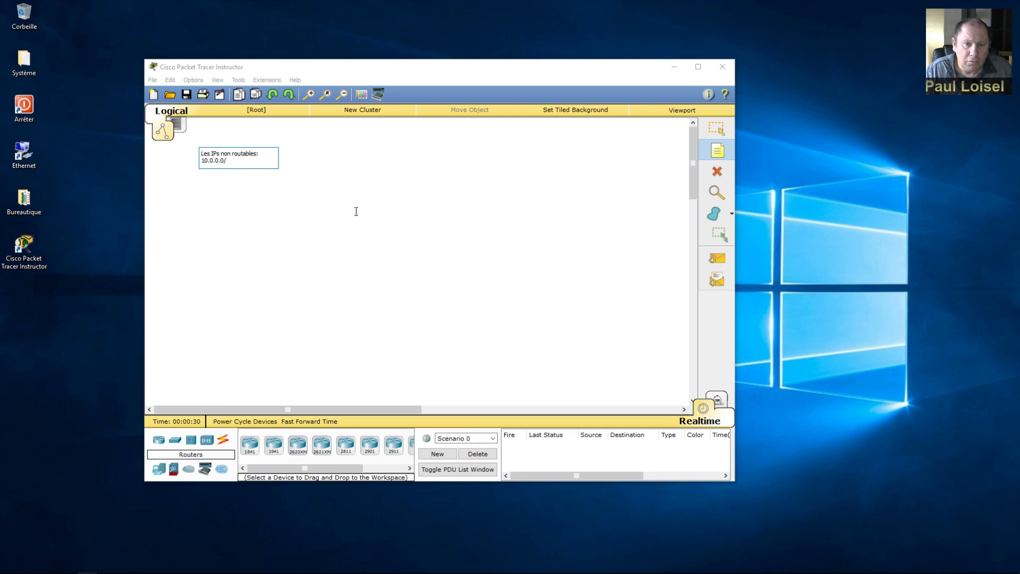
type("8")
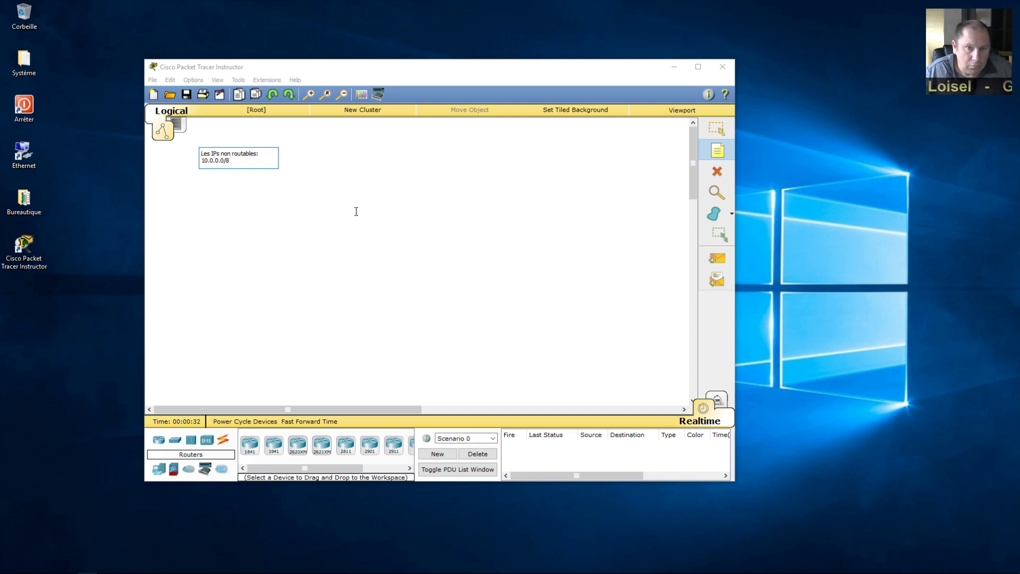
type(" ==")
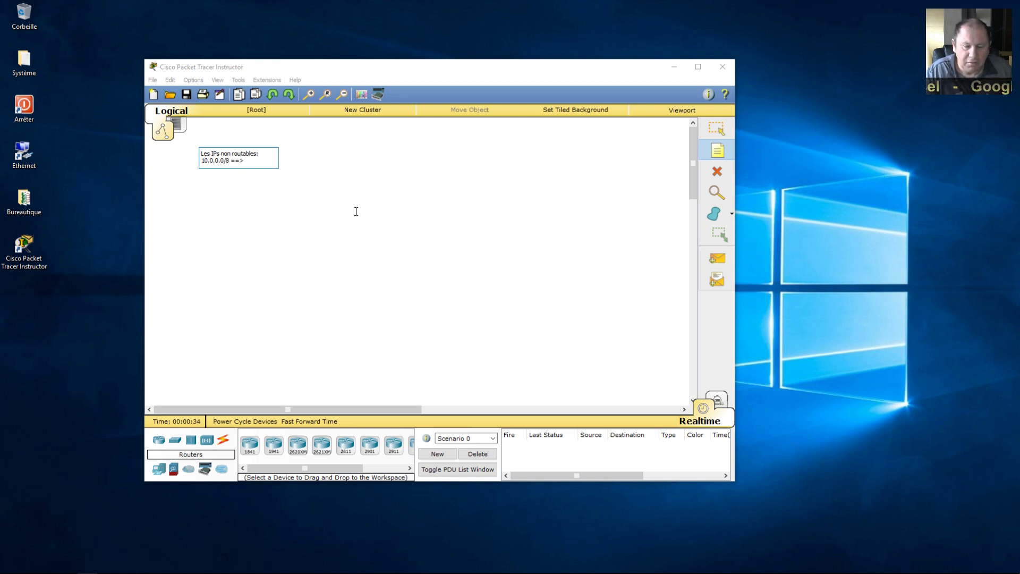
type("> 10")
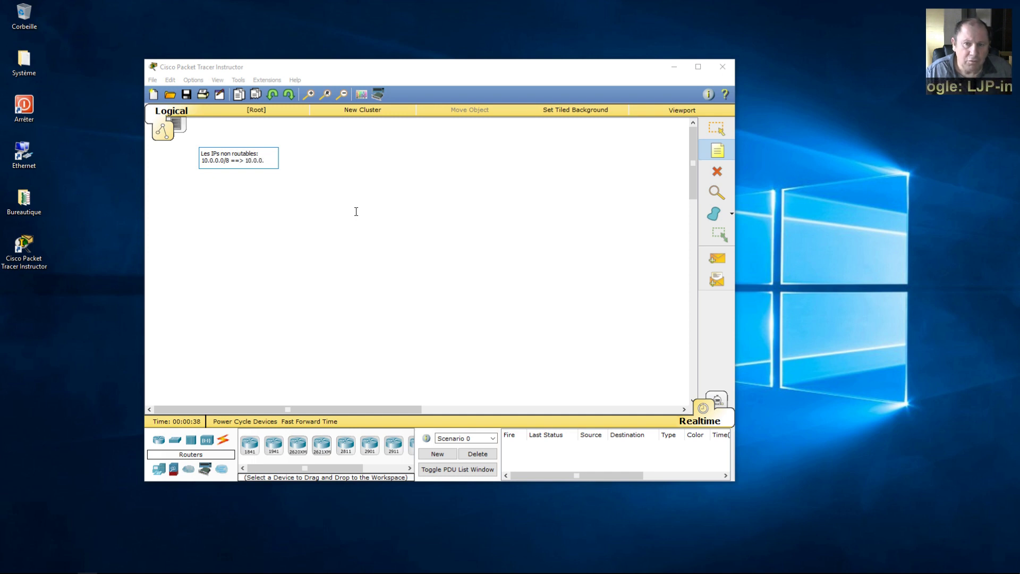
type(".0.0.0")
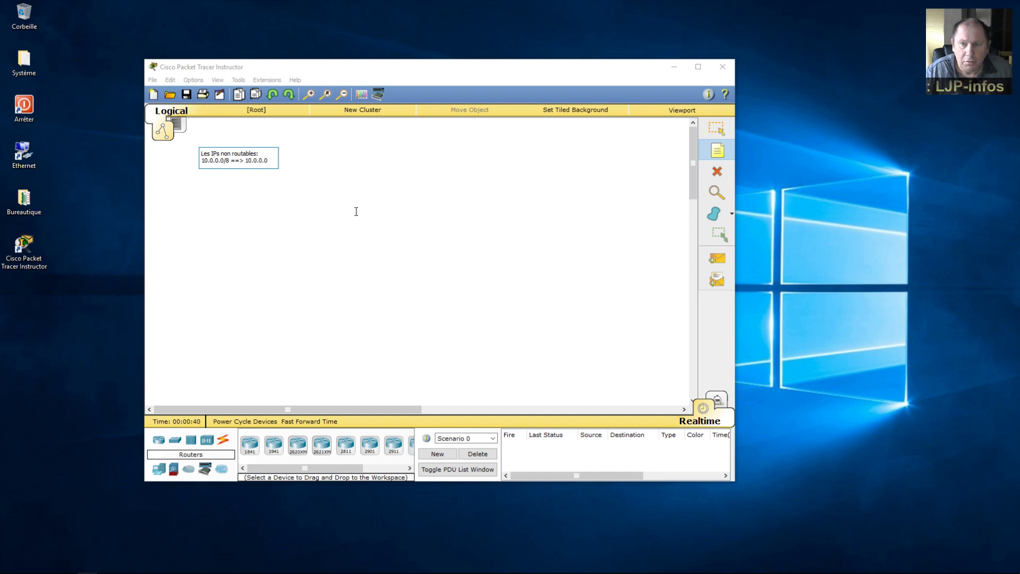
type(" à 10.")
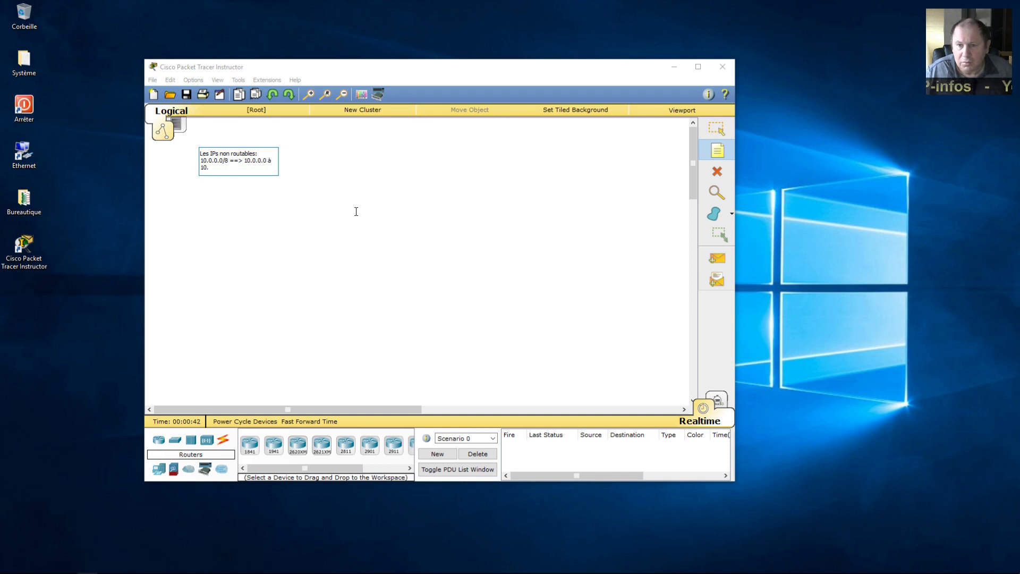
type("255.2")
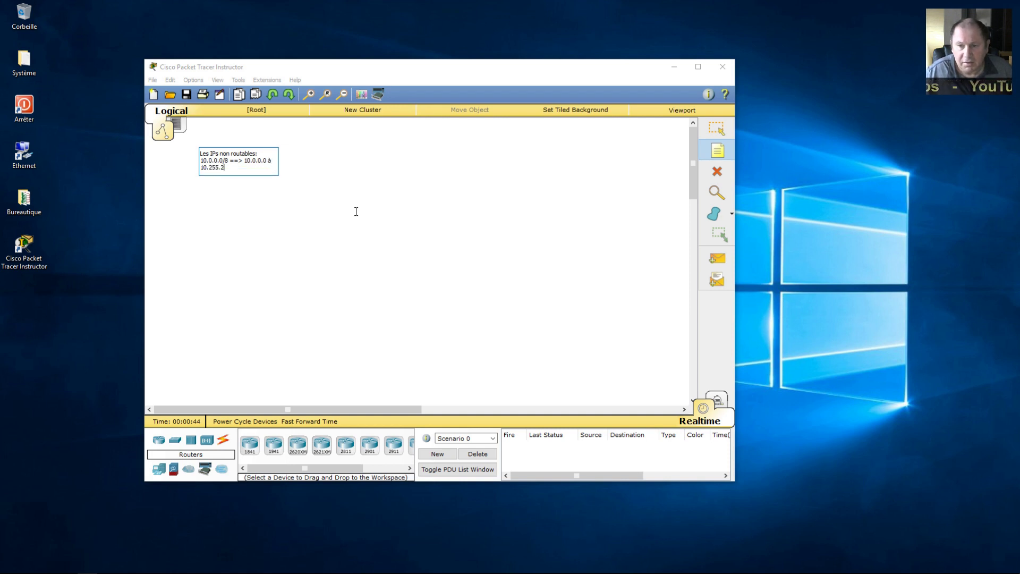
type("55.2")
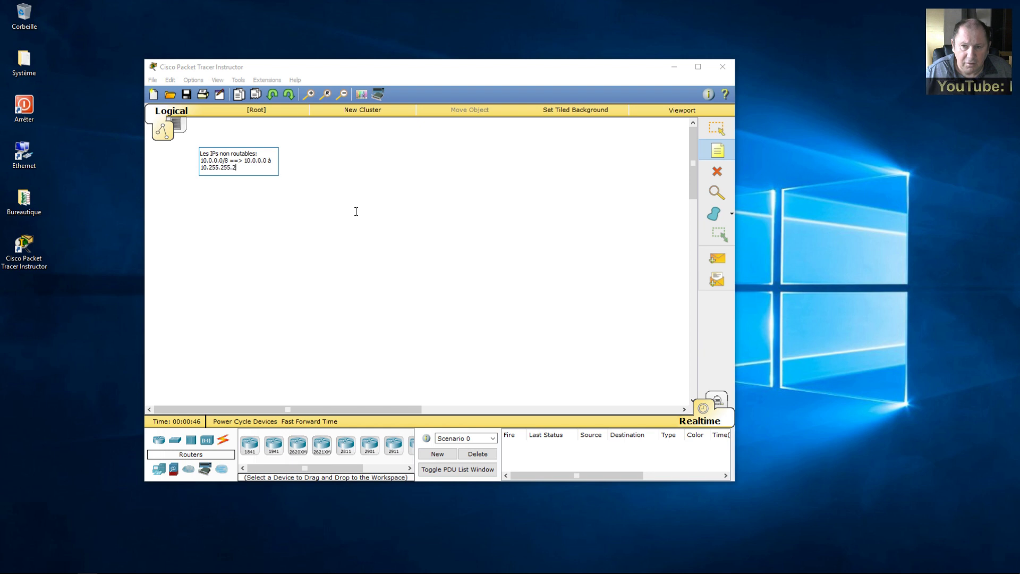
type("55")
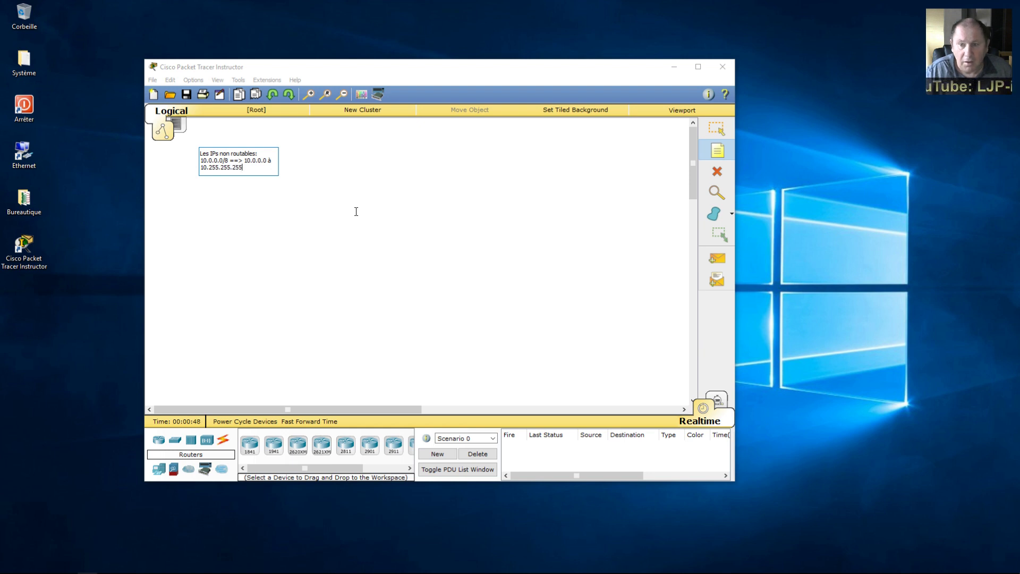
key("Return")
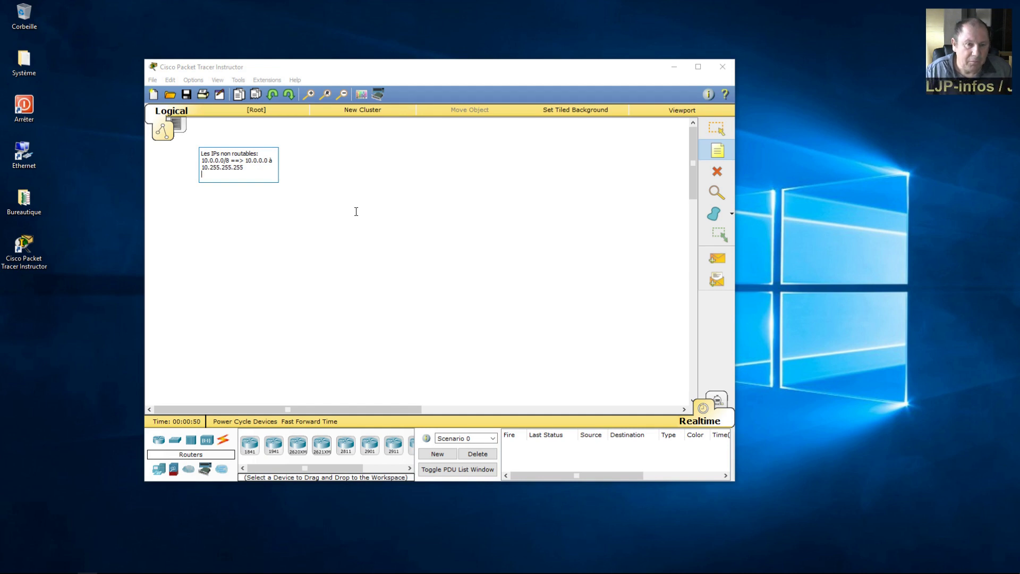
Step: Add the line "172.16.0.0/12 ==> 172.16.0.0 à 172.31.255.255" to the note and start a new line
type("17")
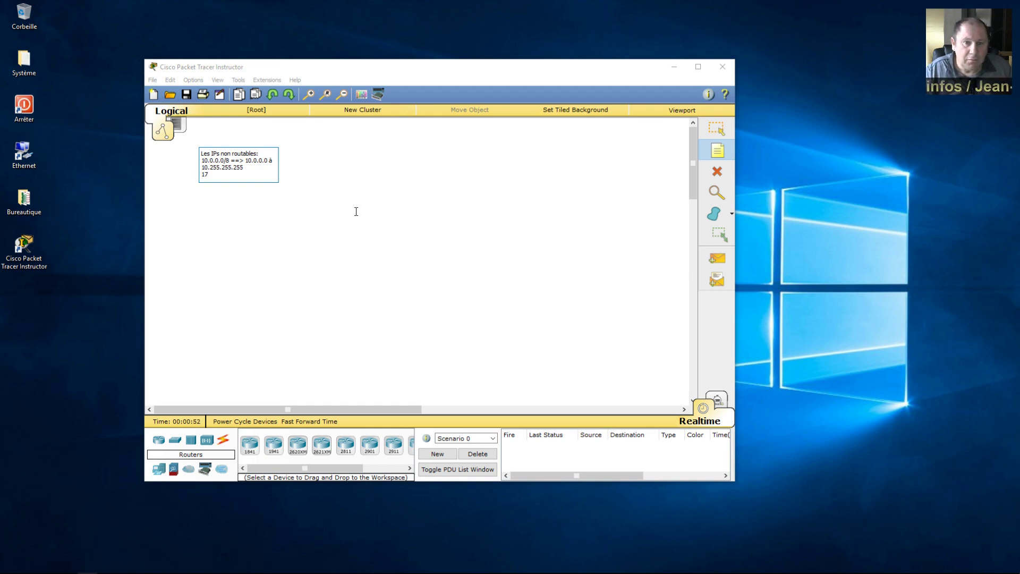
type("2.")
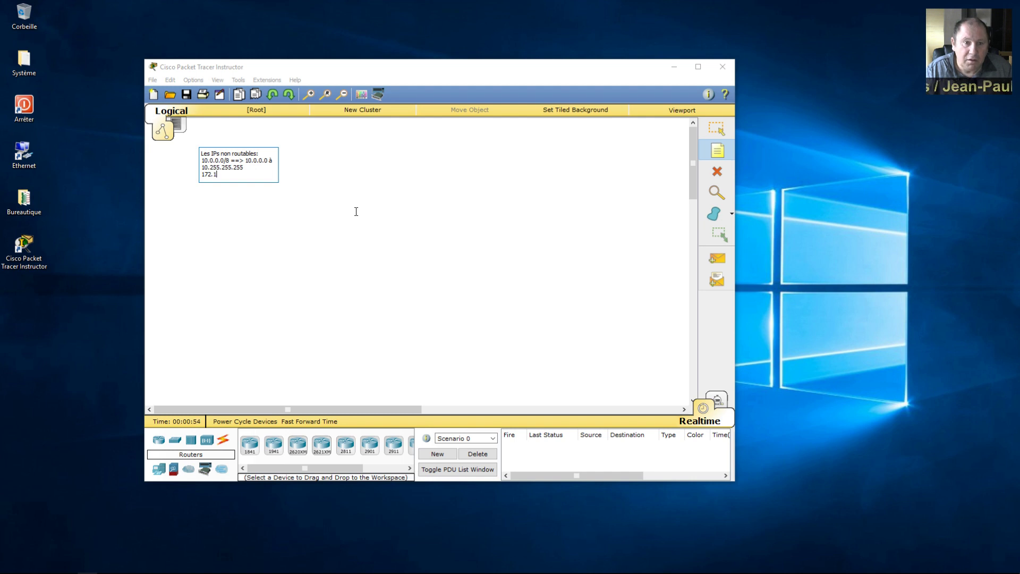
type("16.0.0")
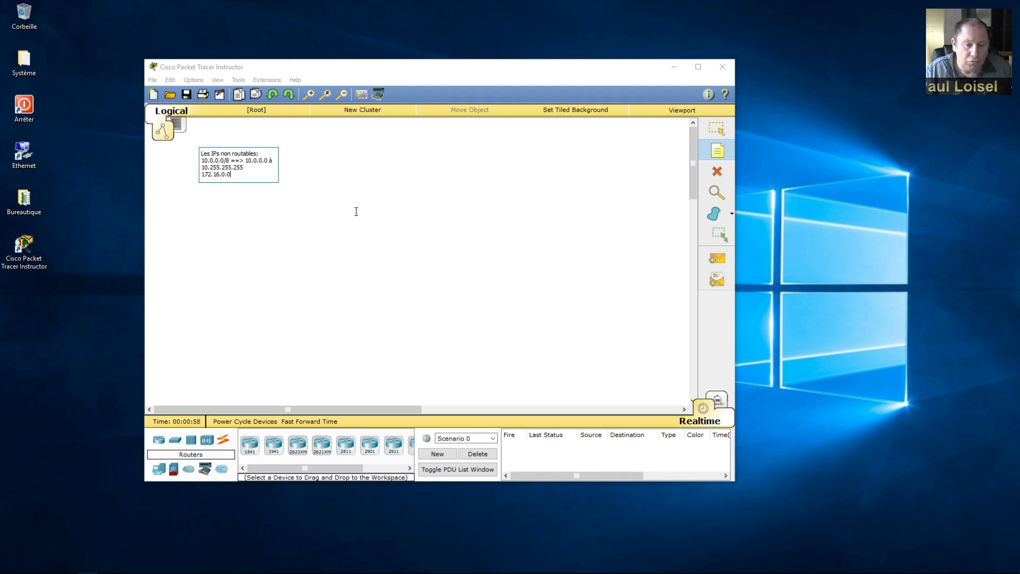
type("/")
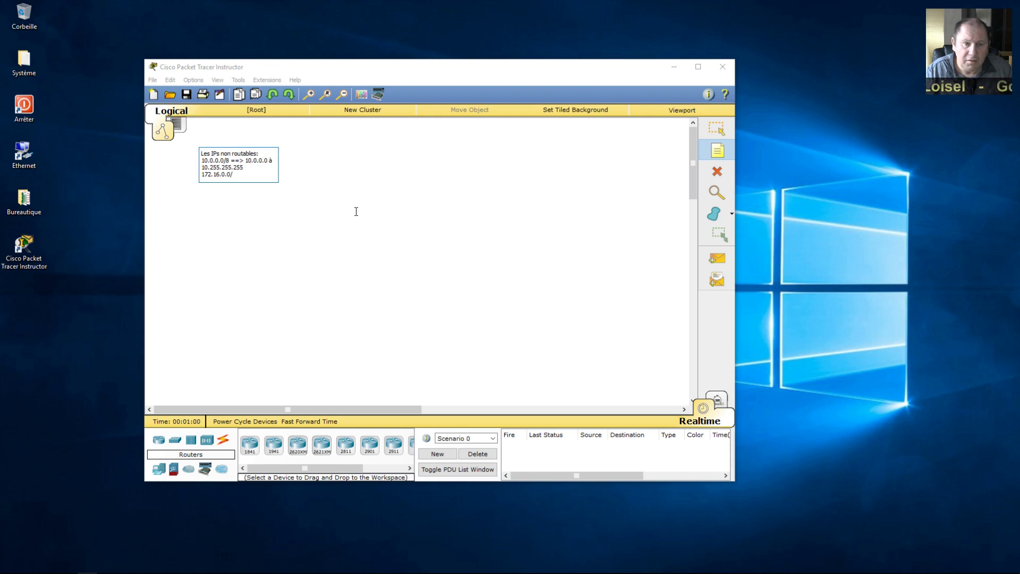
type("12")
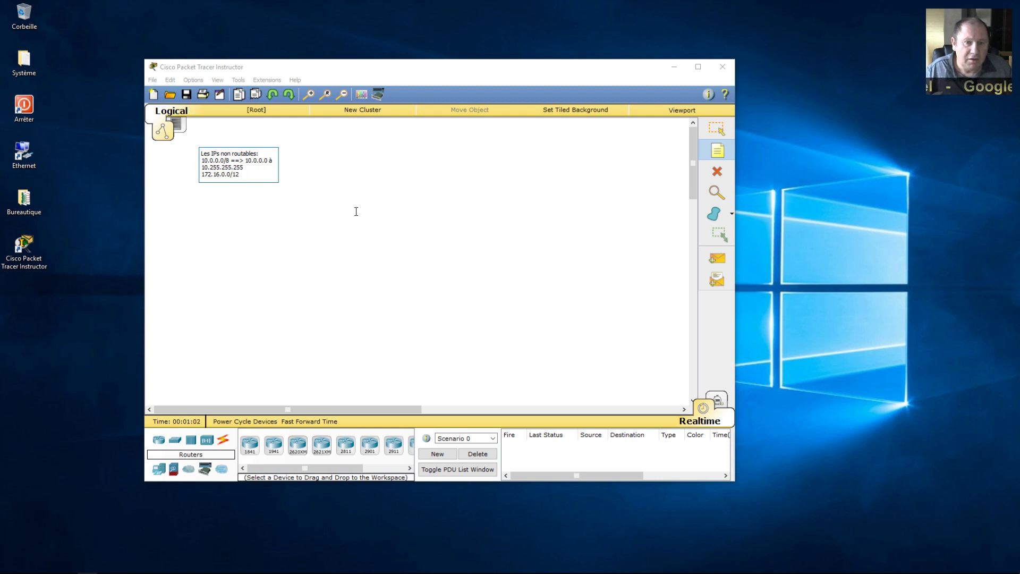
type(" ==>")
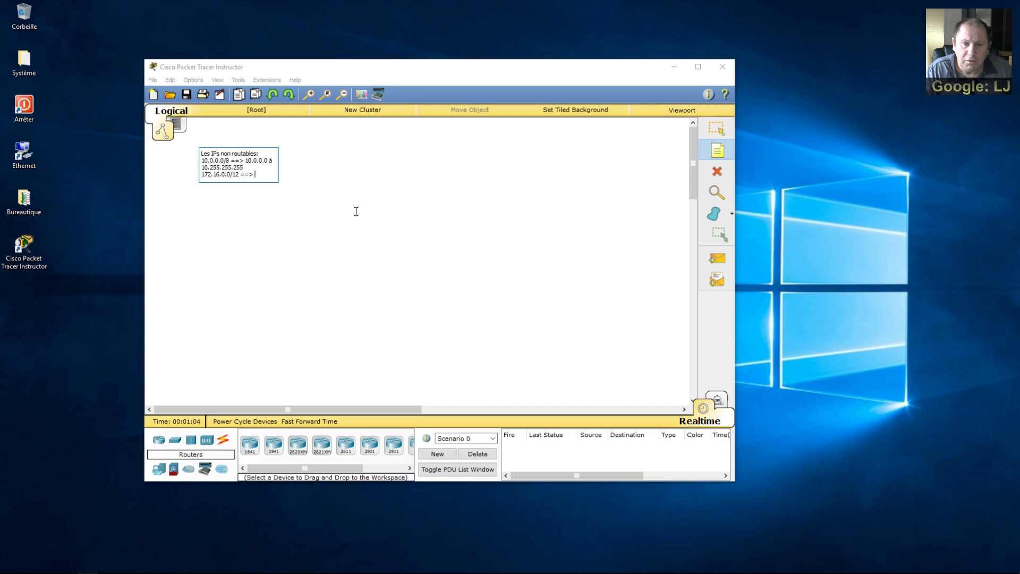
type("172.")
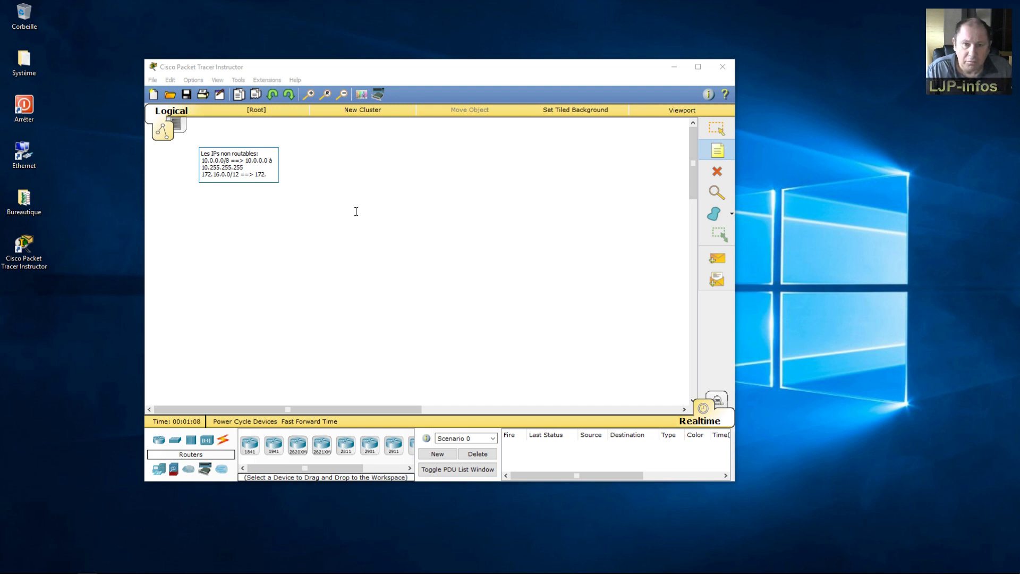
type("16.0.0")
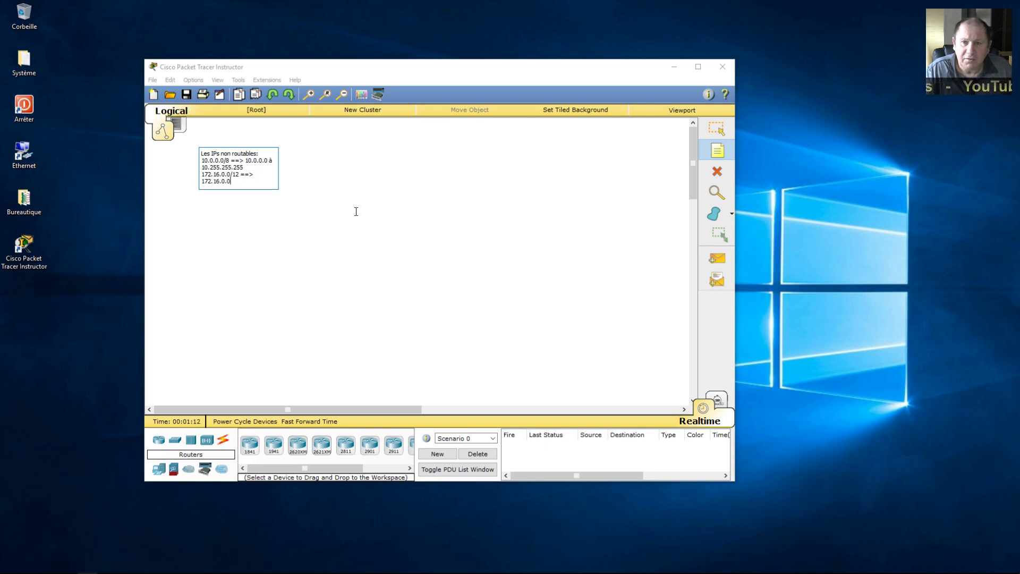
type(" à ")
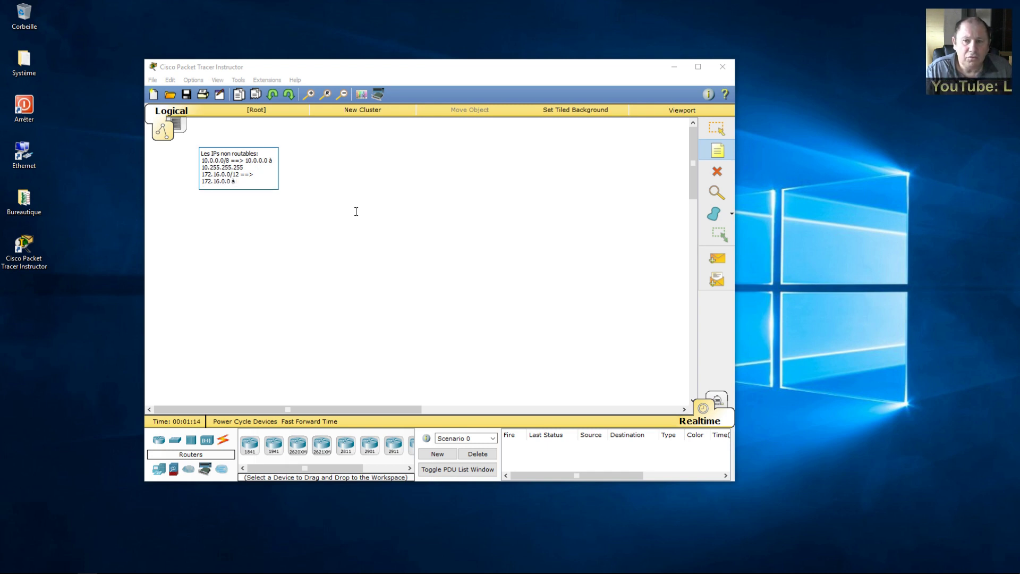
type("172.")
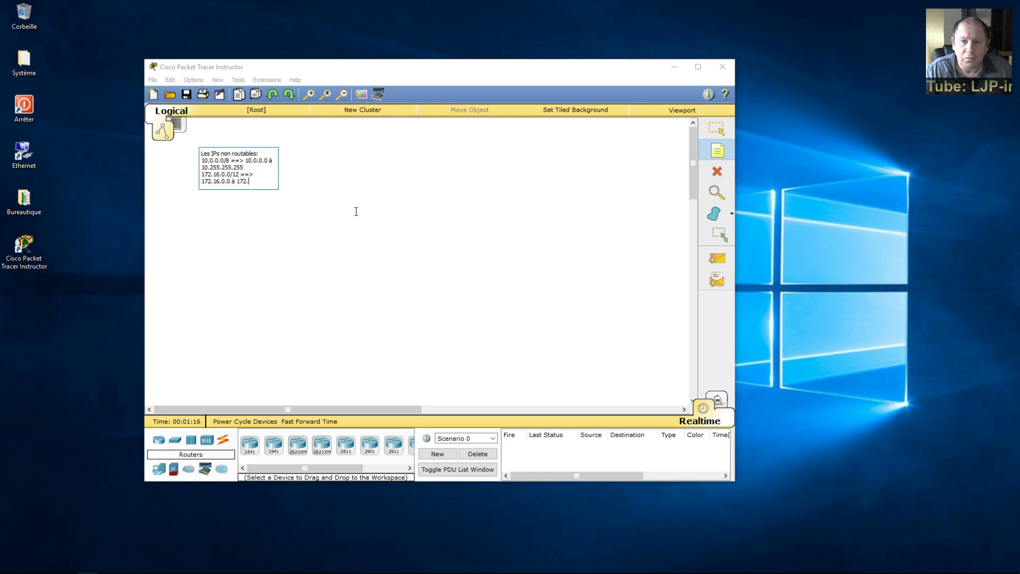
type("1")
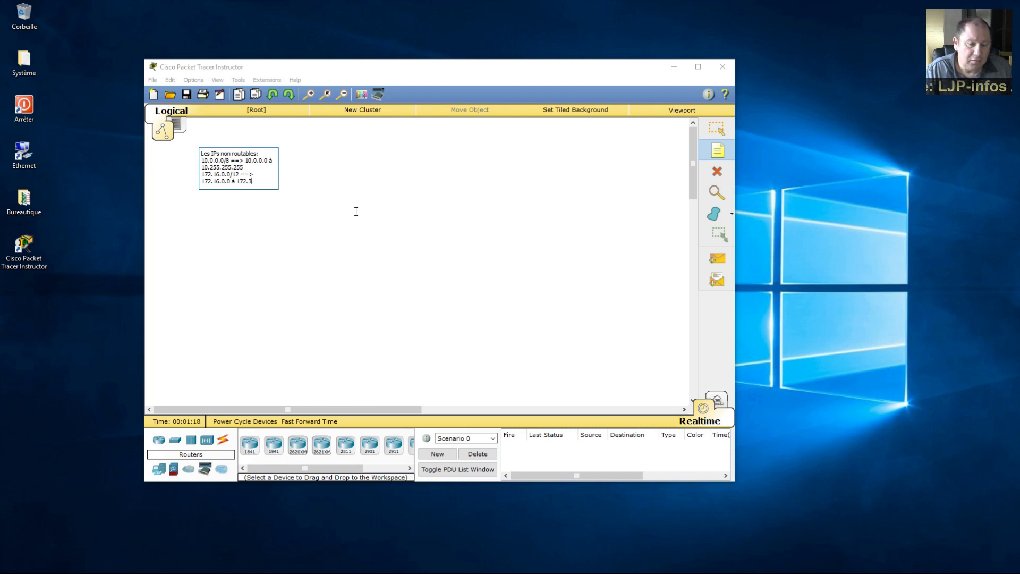
type("31.2")
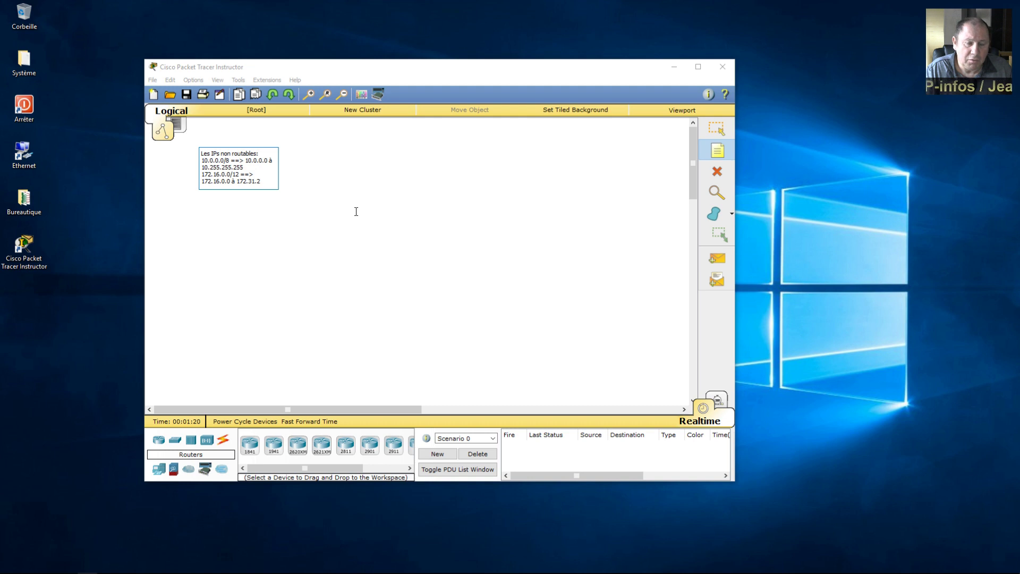
type("55.255")
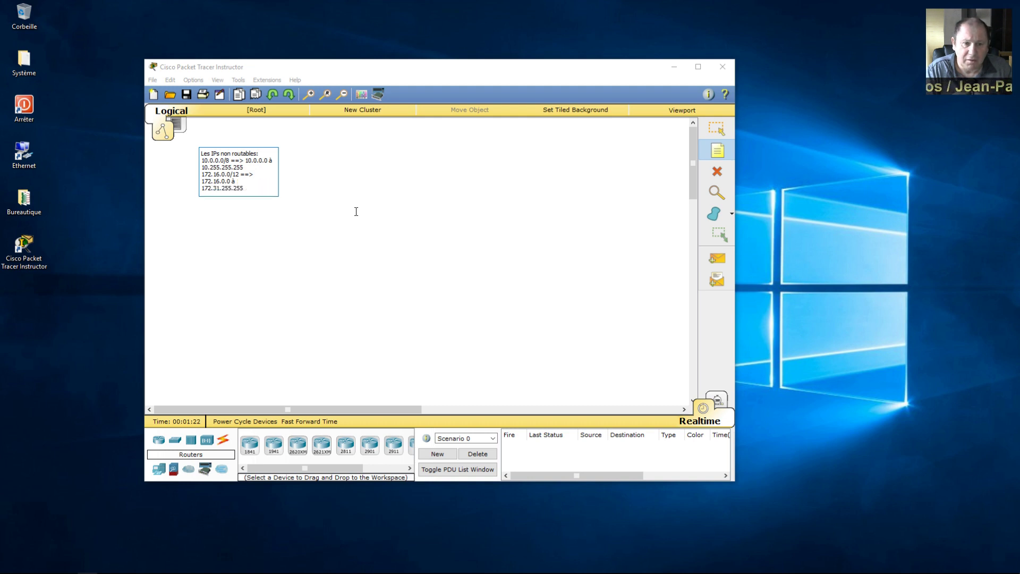
key("Return")
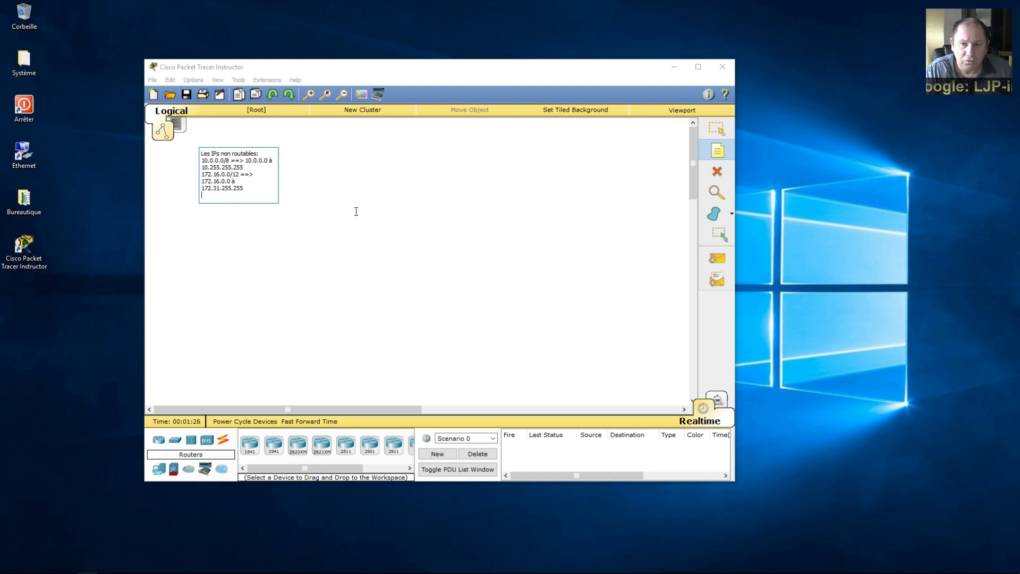
Step: Add the line "192.168.0.0/16 ==> 192.168.0.0 à 192.168.255.255" to the note and finish editing it
type("192.")
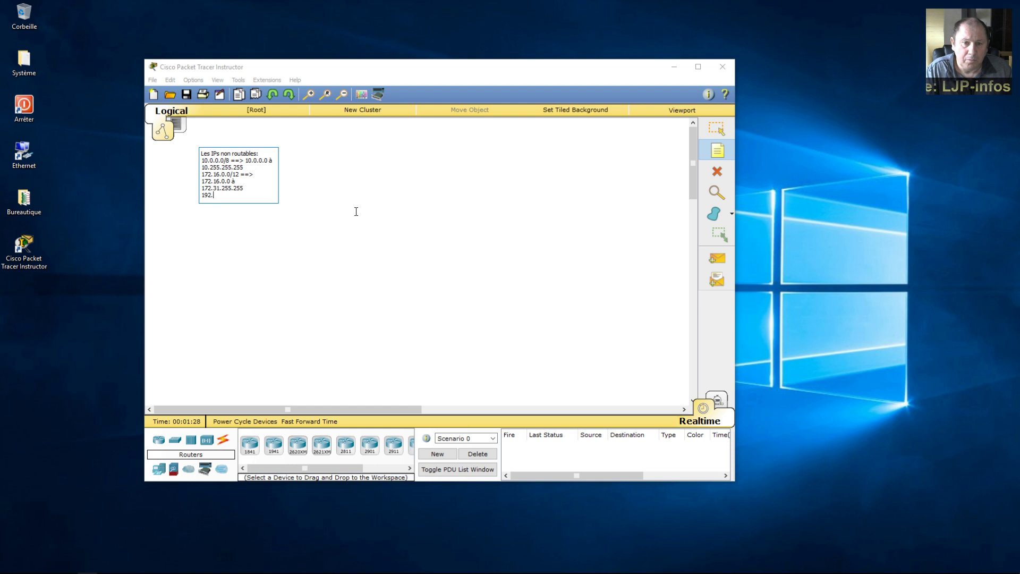
type("168.0")
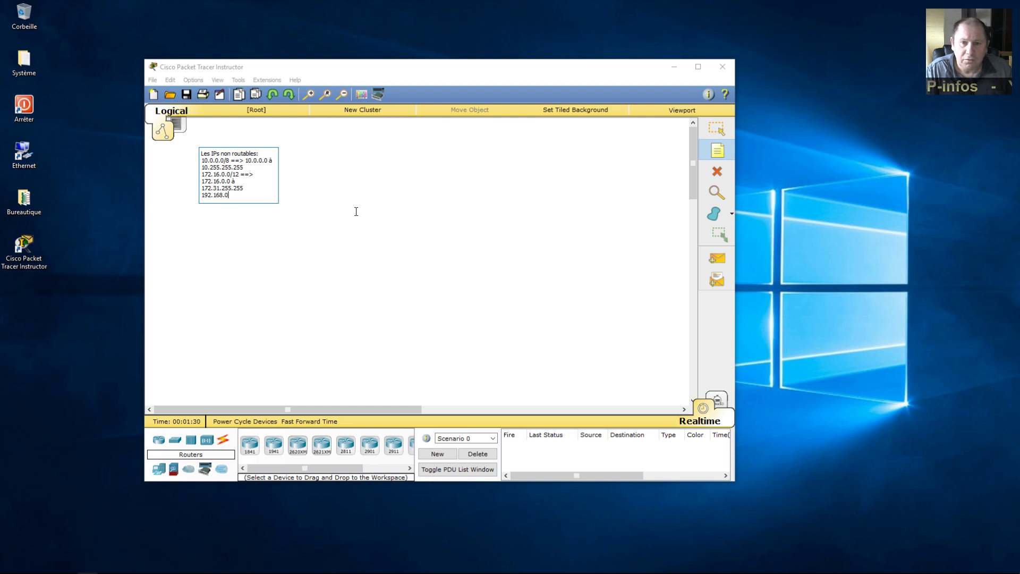
type(".0")
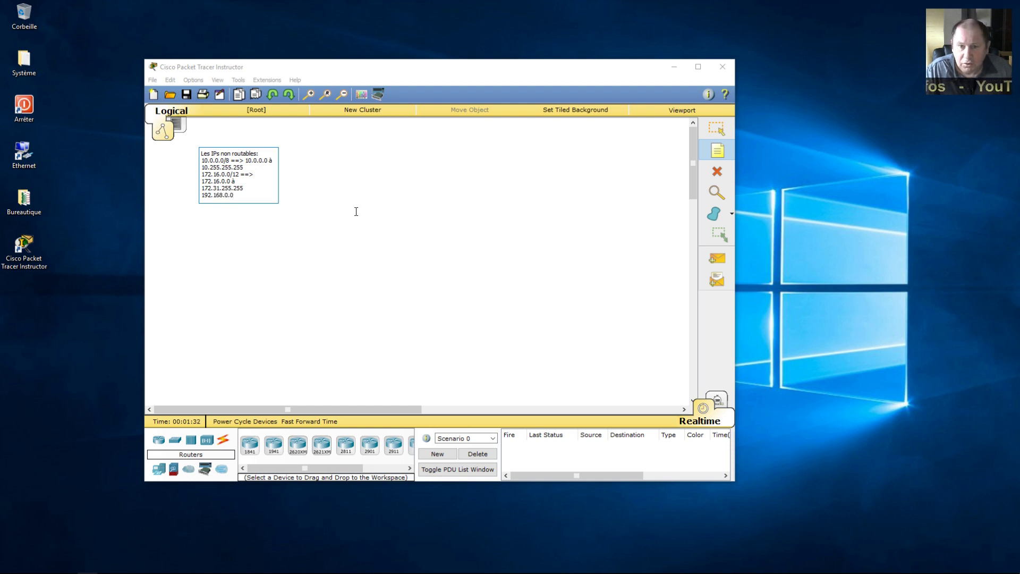
type("/")
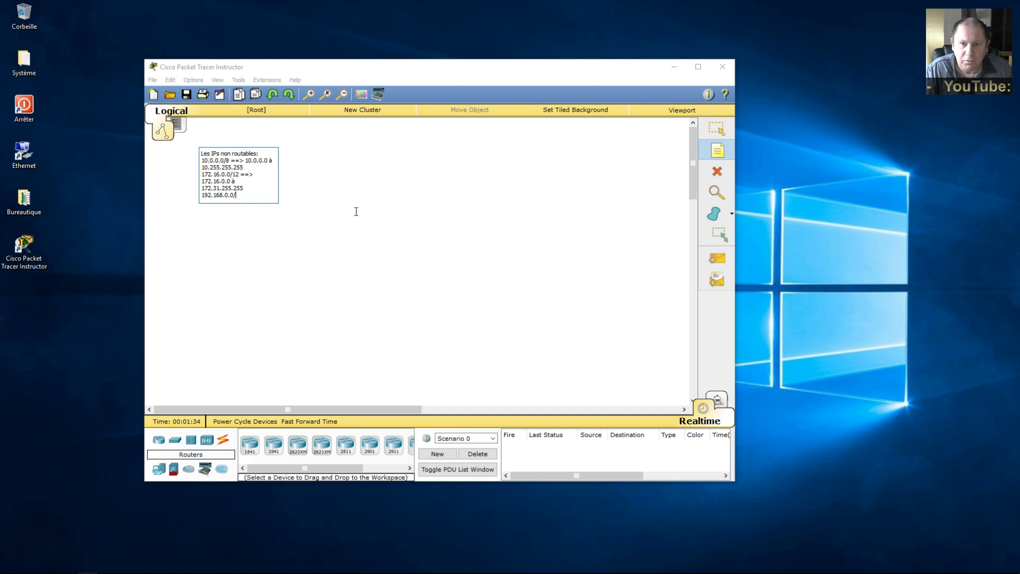
type("16")
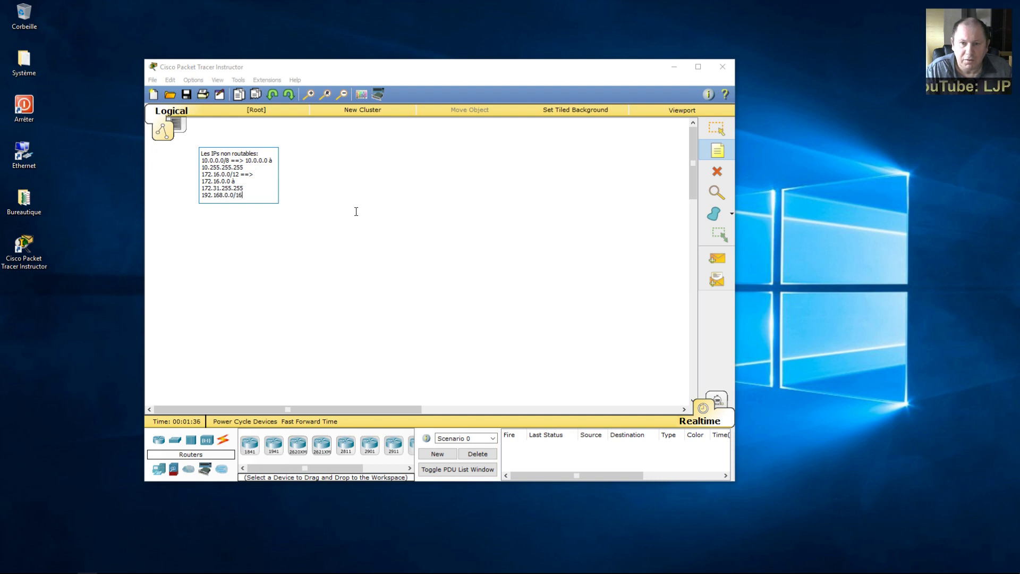
type(" ==")
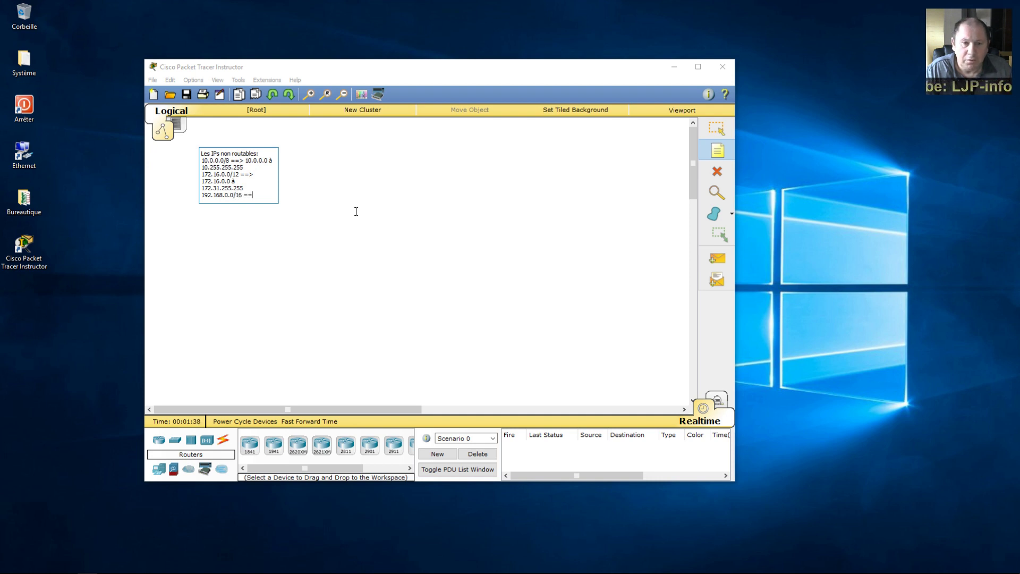
type("> 19")
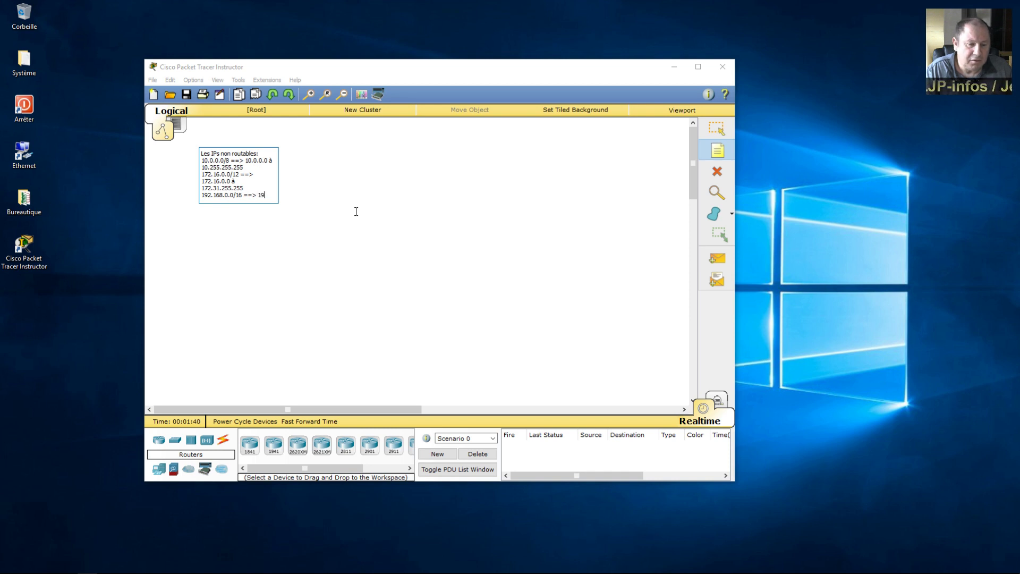
type("2.168.0.")
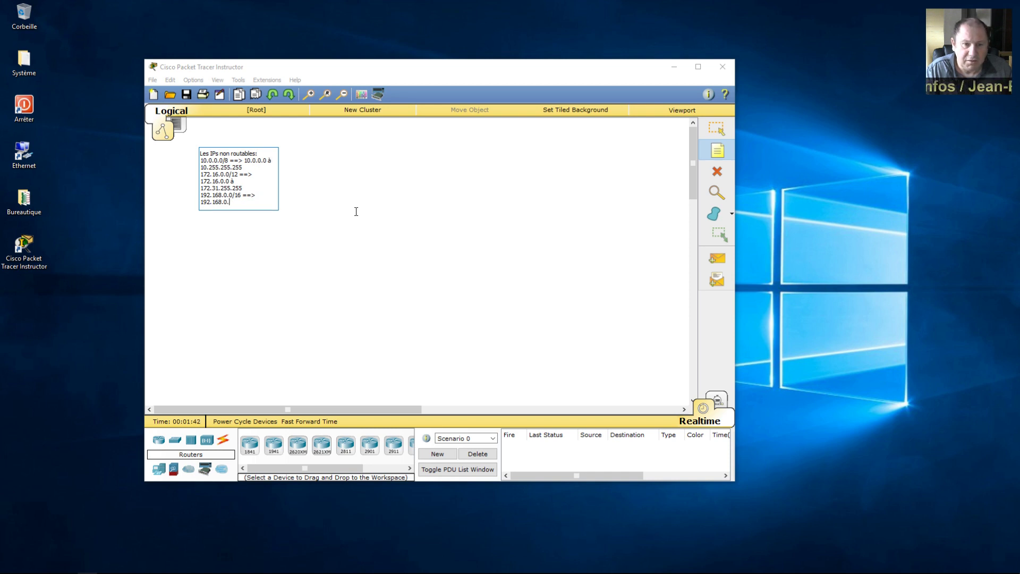
type("0 ")
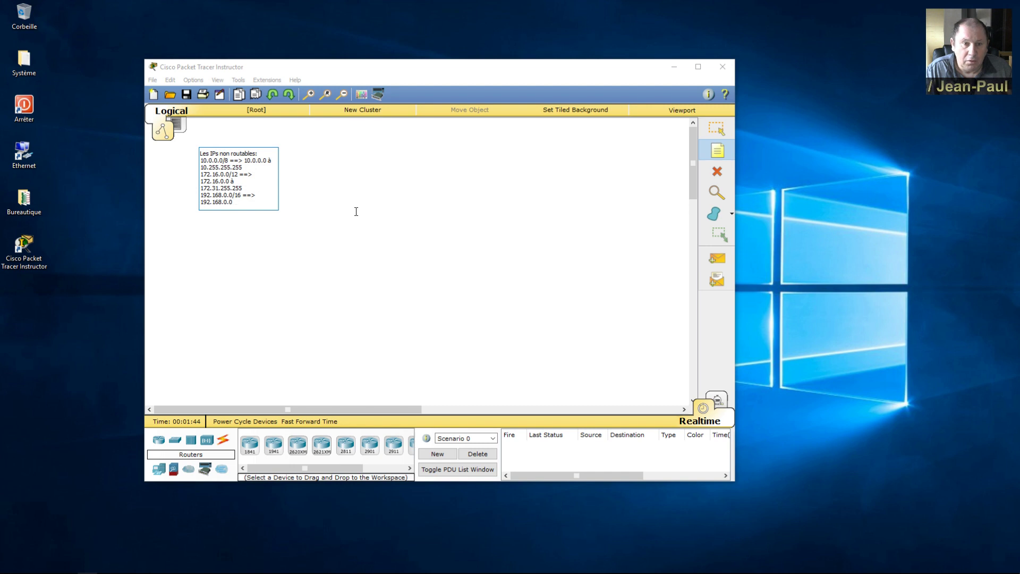
type("à")
type(" 192.")
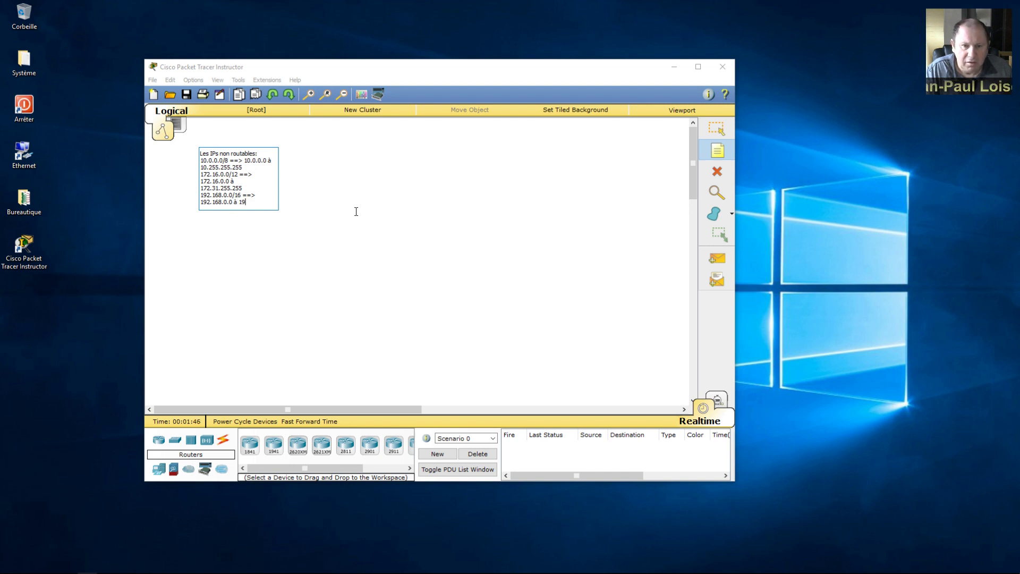
type("168.2")
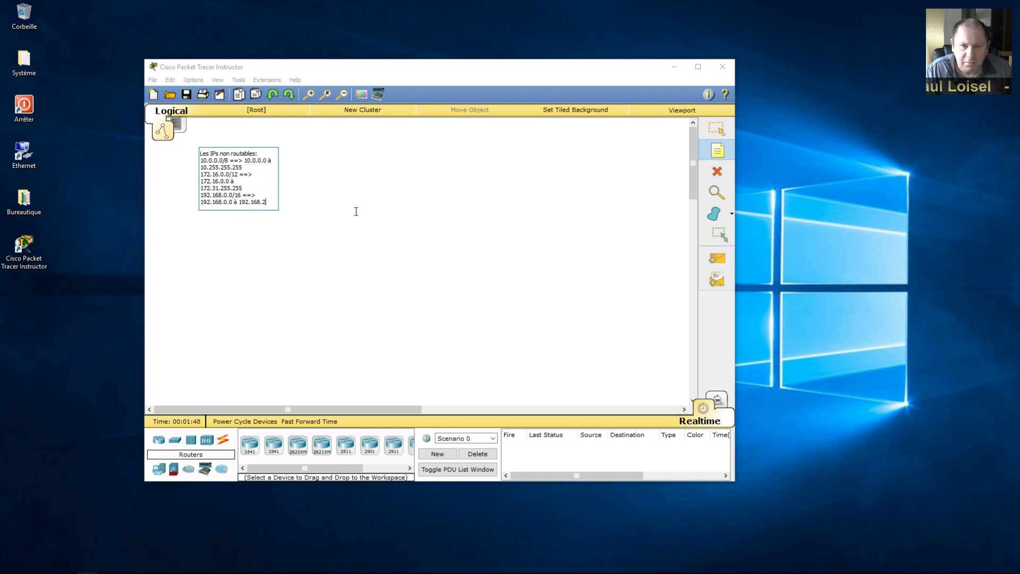
type("55.255")
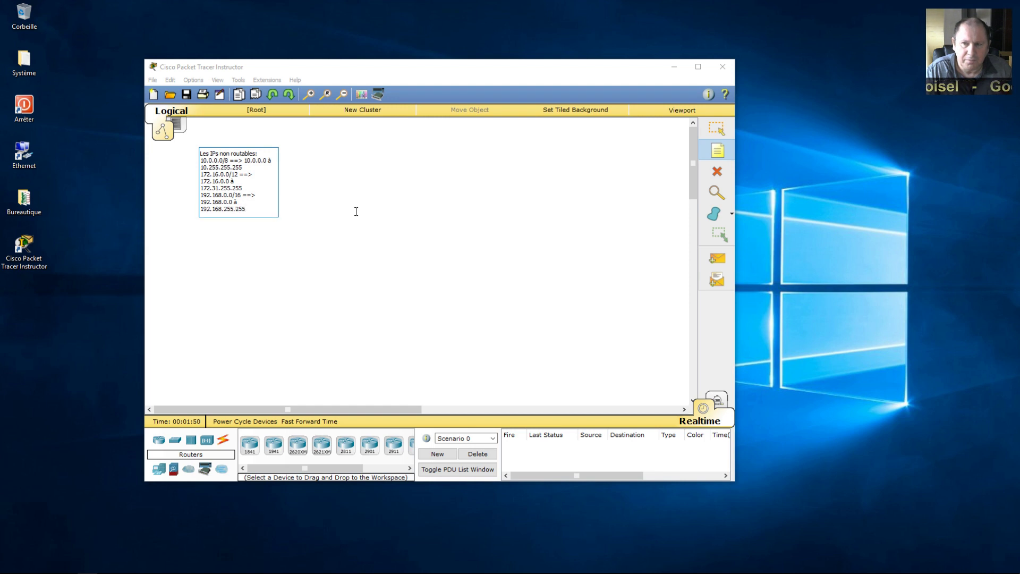
left_click(344, 241)
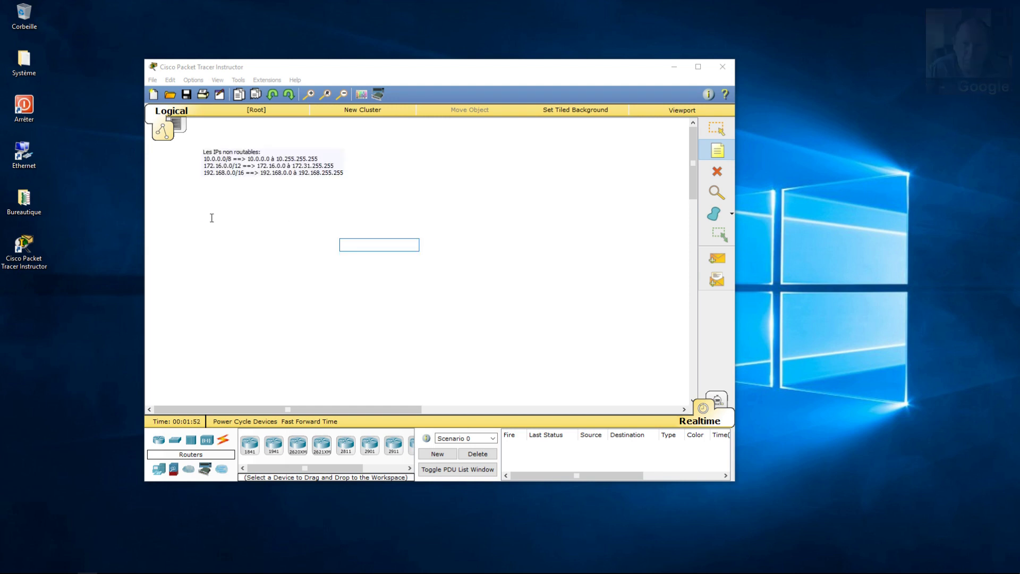
Step: Move the finished IP ranges note slightly up and left, closer to the workspace's upper edge, and deselect it
left_click(716, 129)
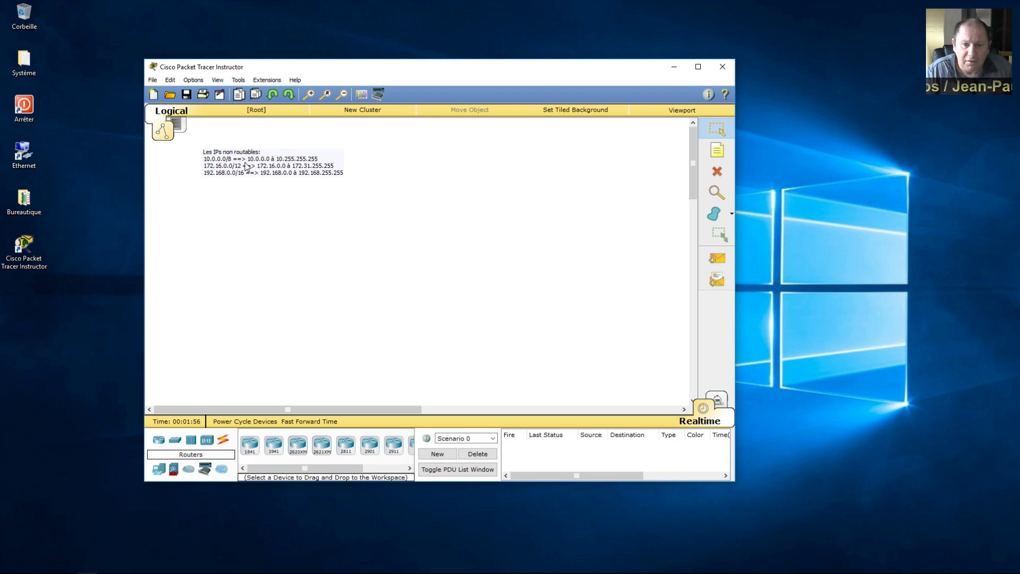
left_click_drag(246, 166, 240, 145)
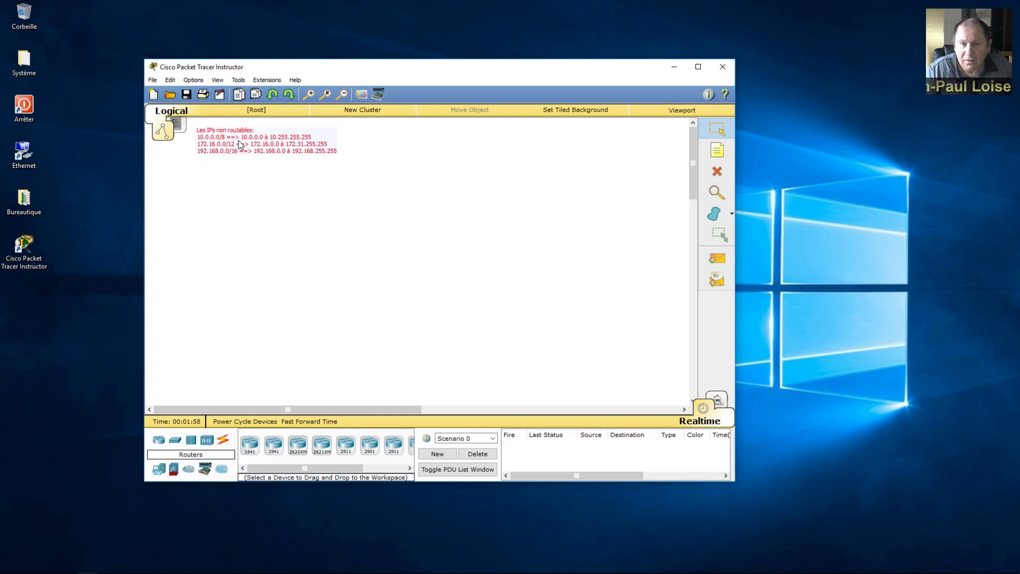
left_click(272, 190)
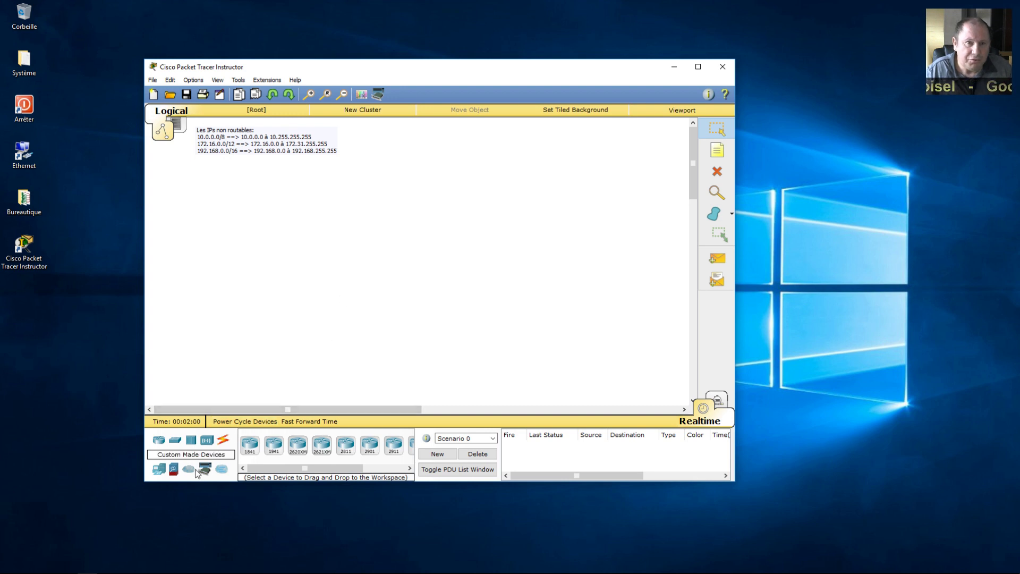
Step: Place two generic PCs below the note, PC0 on the left and PC1 far to its right, and shift PC1 slightly outward
left_click(158, 470)
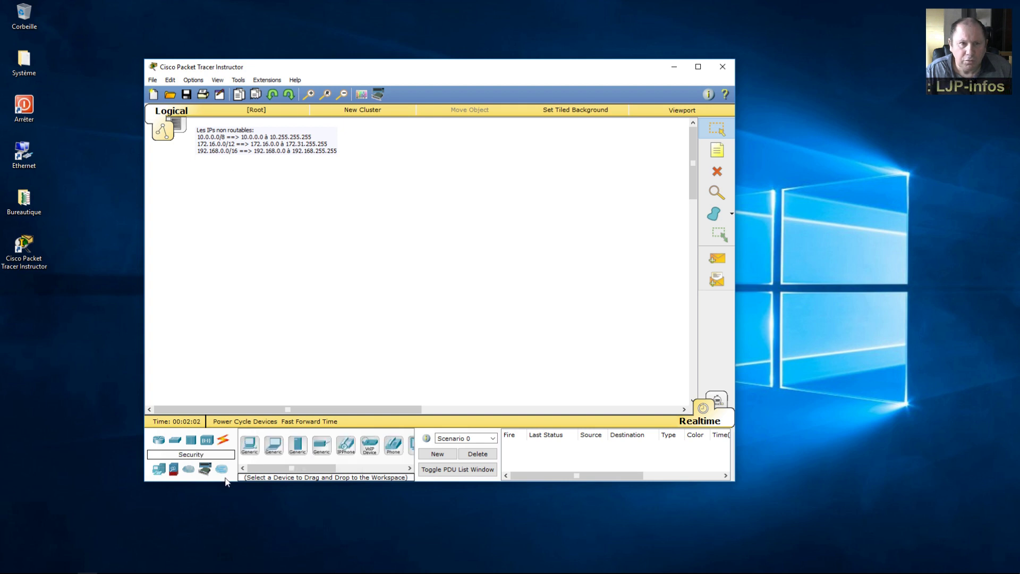
left_click(248, 448)
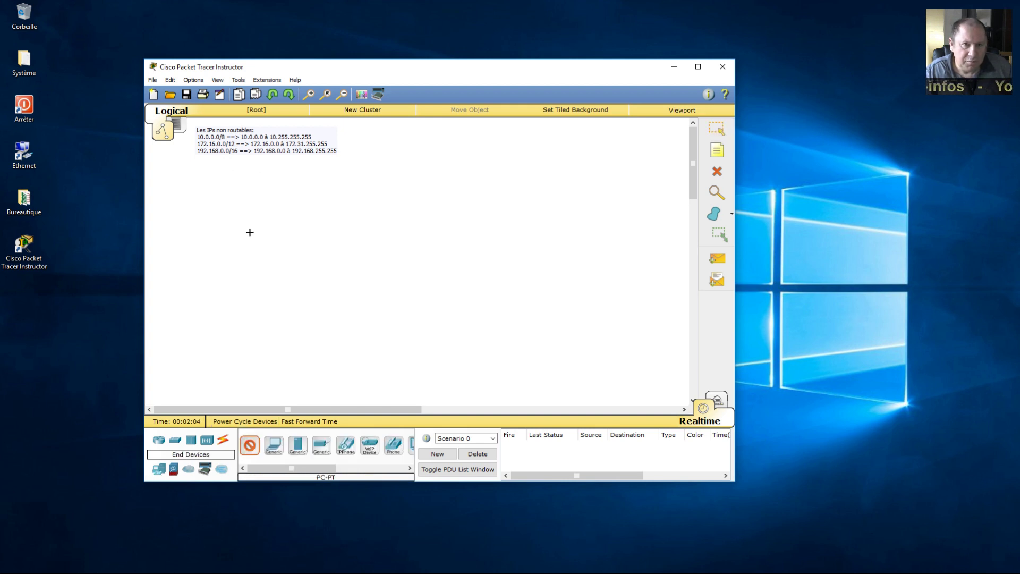
left_click(246, 225)
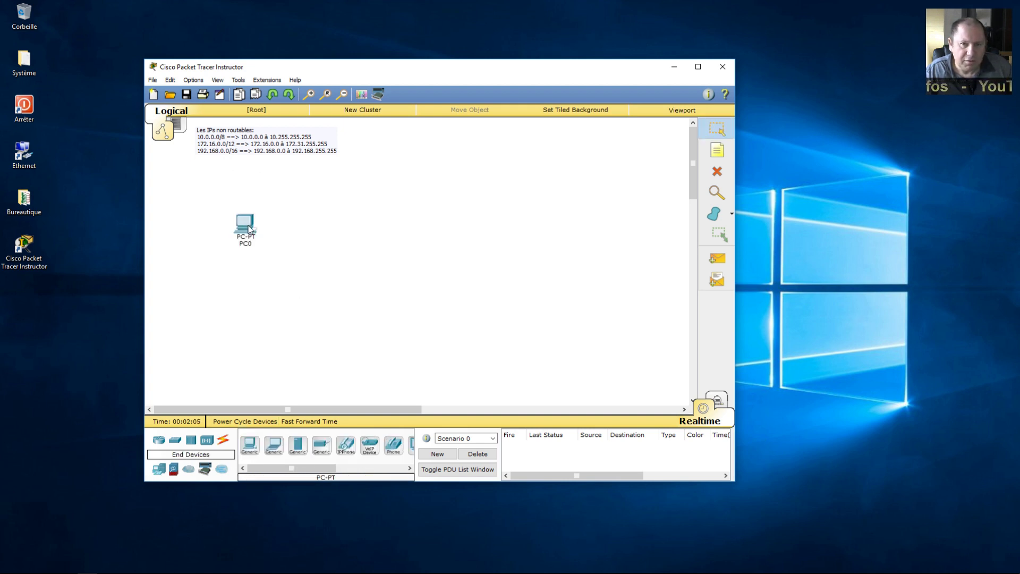
left_click(249, 445)
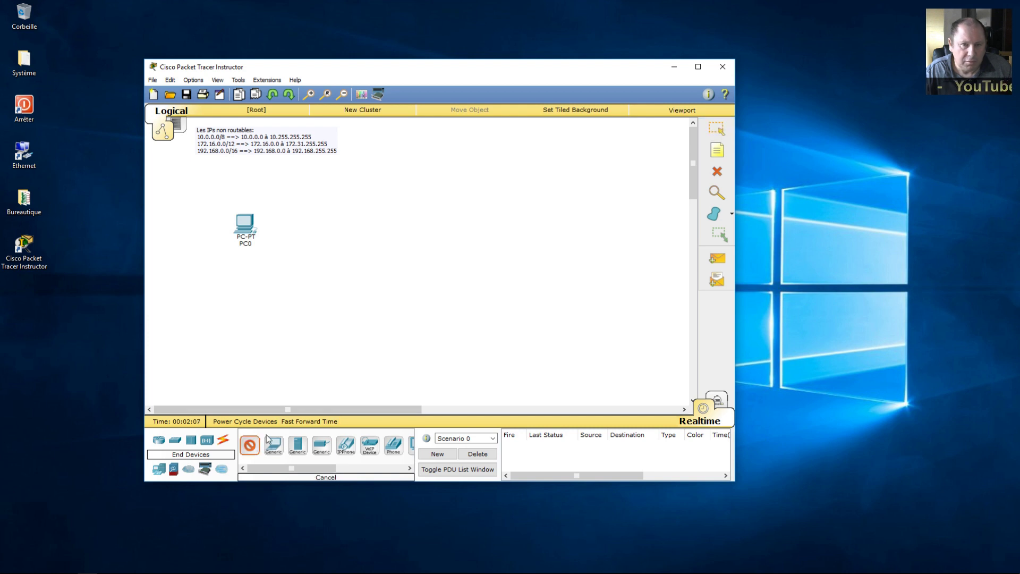
left_click(533, 237)
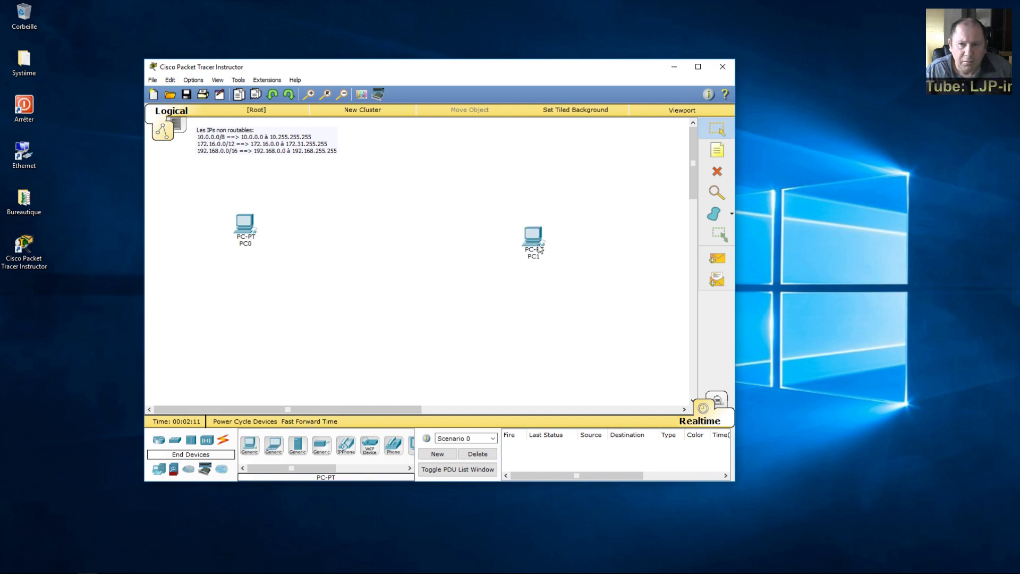
left_click_drag(539, 249, 562, 243)
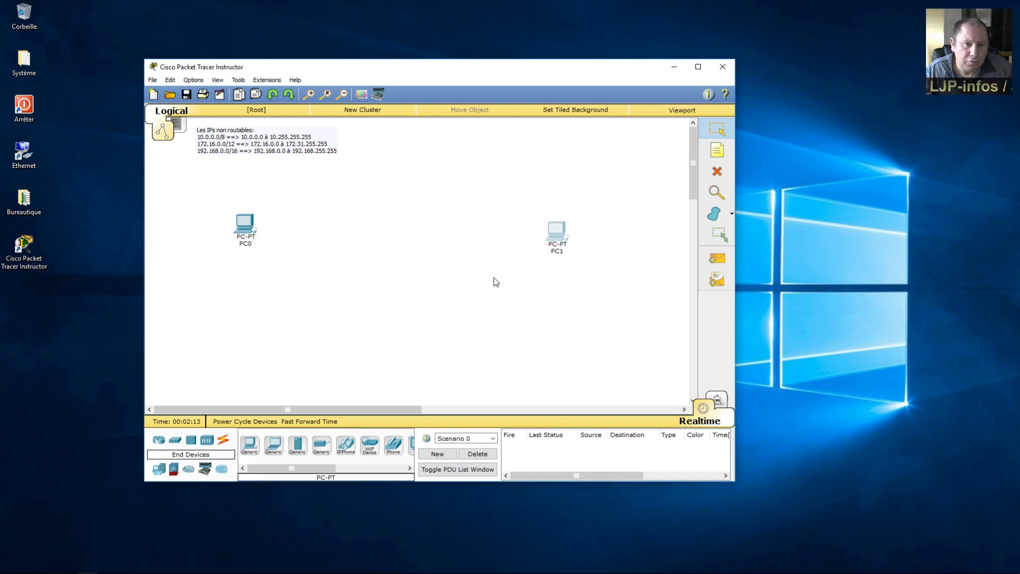
Step: Connect PC0 and PC1 through their FastEthernet0 ports with a Copper Cross-Over cable and align PC1 level with PC0
left_click(223, 441)
left_click(322, 446)
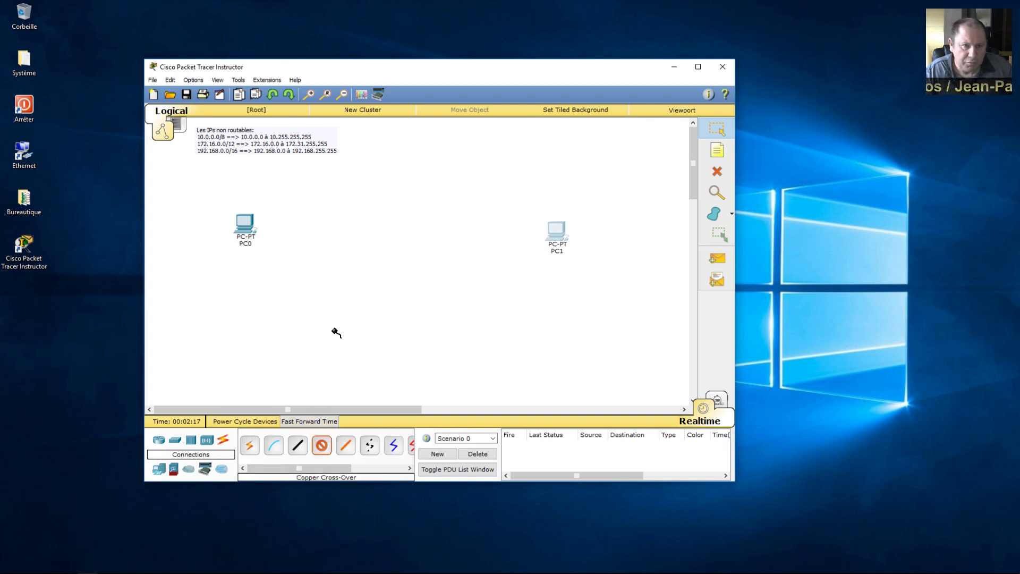
left_click(250, 229)
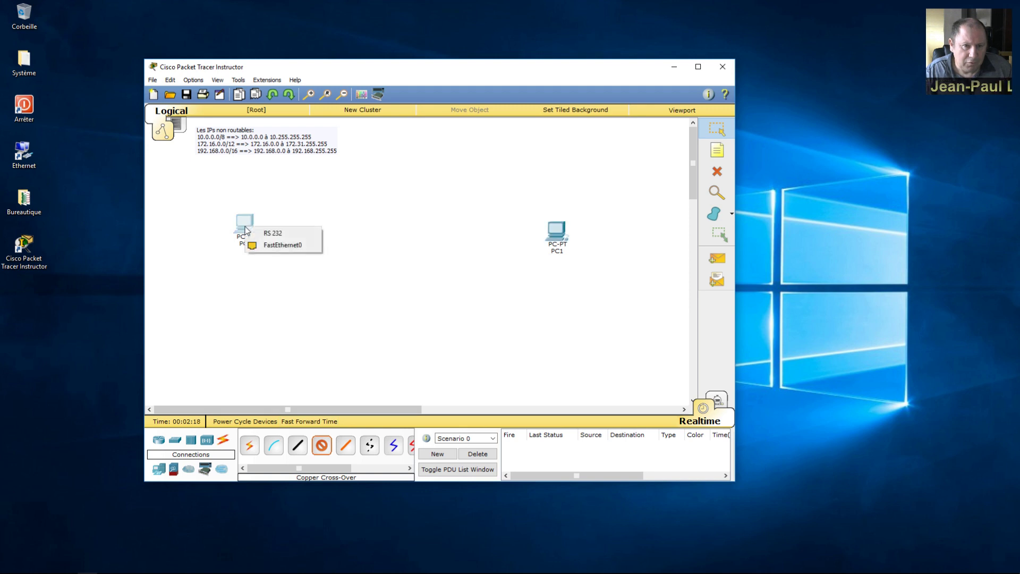
left_click(270, 243)
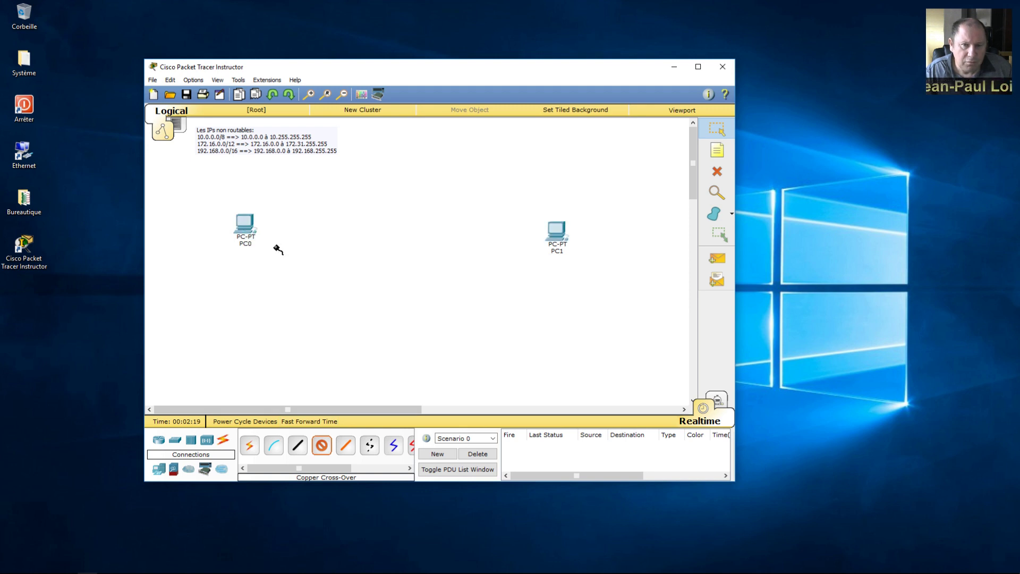
left_click(554, 229)
left_click(572, 247)
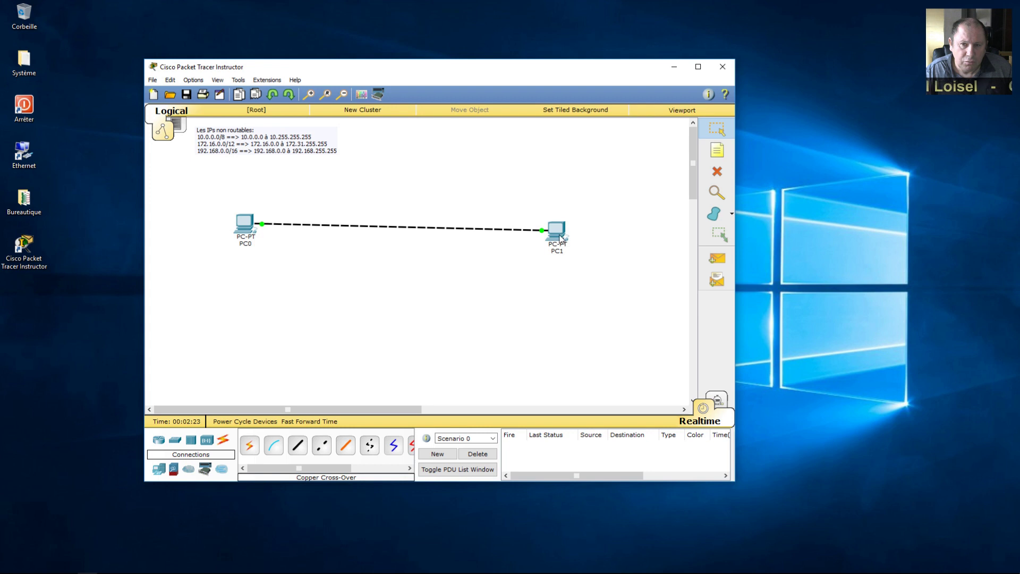
left_click_drag(559, 234, 560, 230)
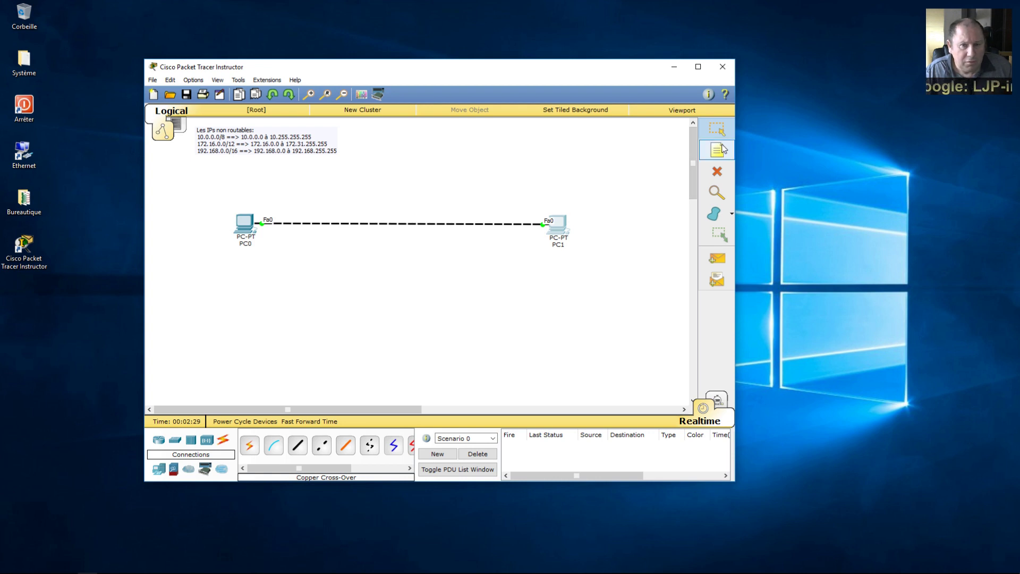
Step: Delete the cross-over cable between PC0 and PC1, declining to delete the selected item
left_click(717, 172)
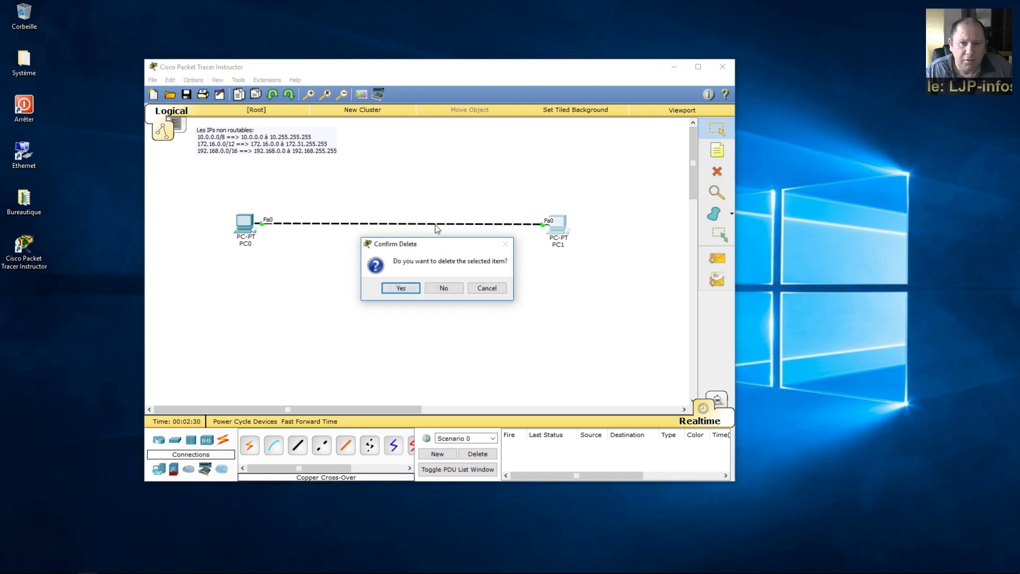
left_click(437, 288)
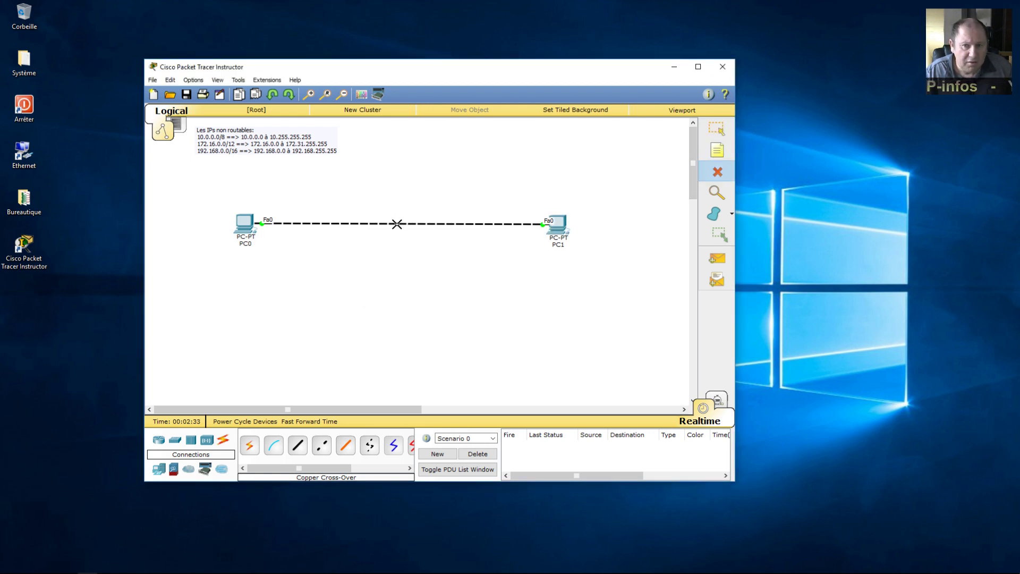
left_click(397, 224)
Step: Try a Copper Straight-Through cable between the FastEthernet0 ports of PC0 and PC1, and delete that cable again
left_click(298, 446)
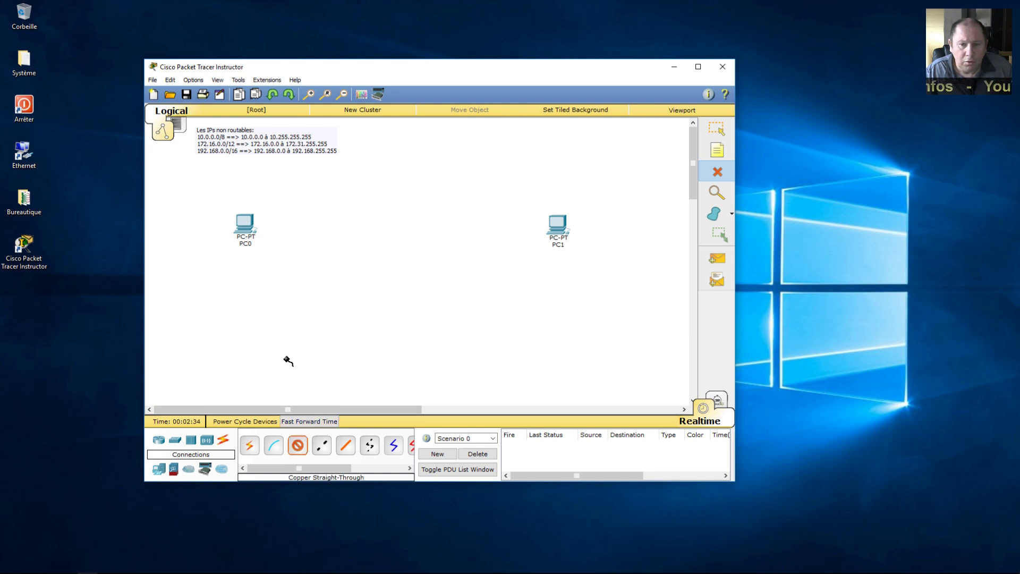
left_click(251, 230)
left_click(279, 247)
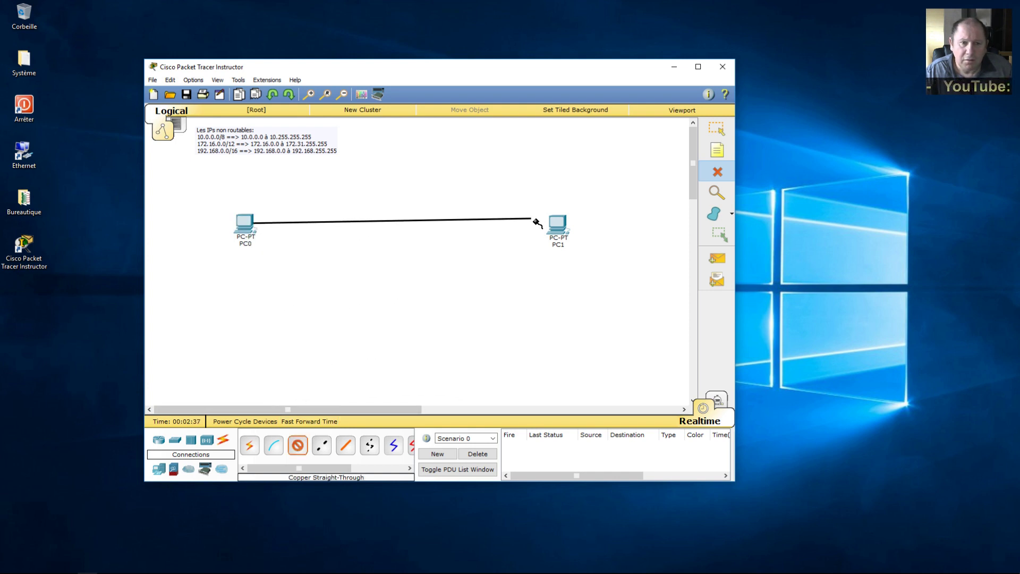
left_click(557, 226)
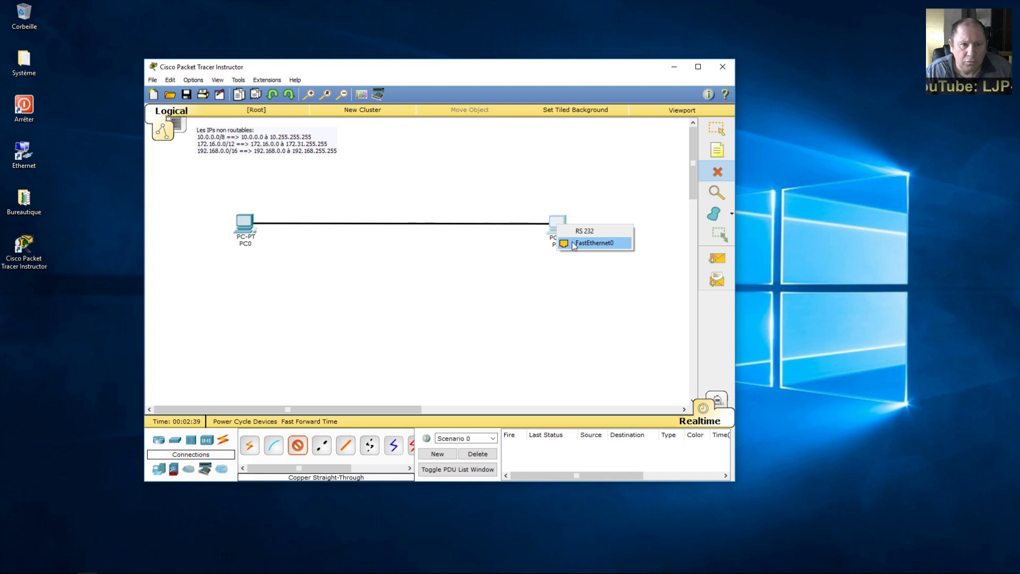
left_click(574, 244)
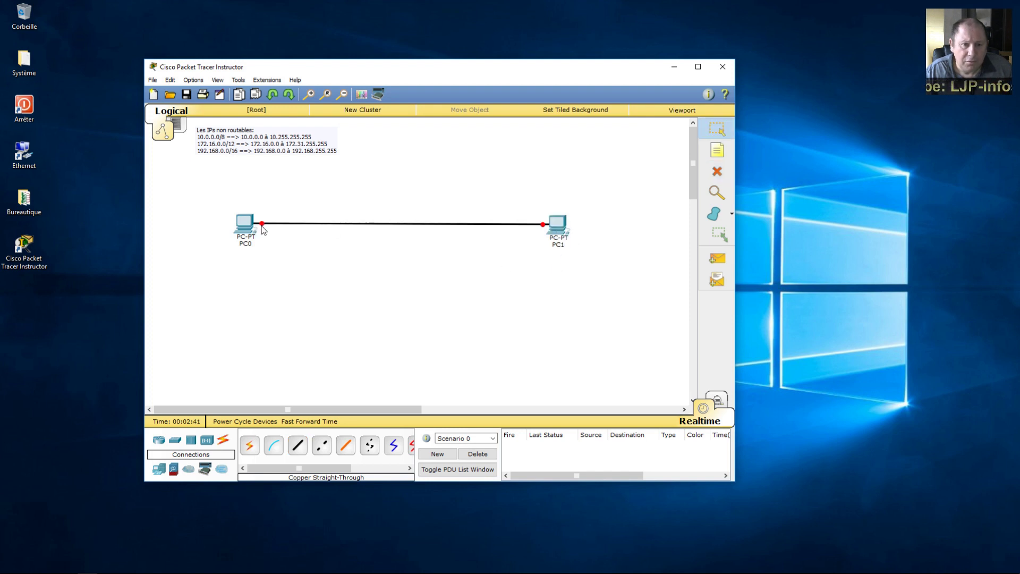
left_click(714, 172)
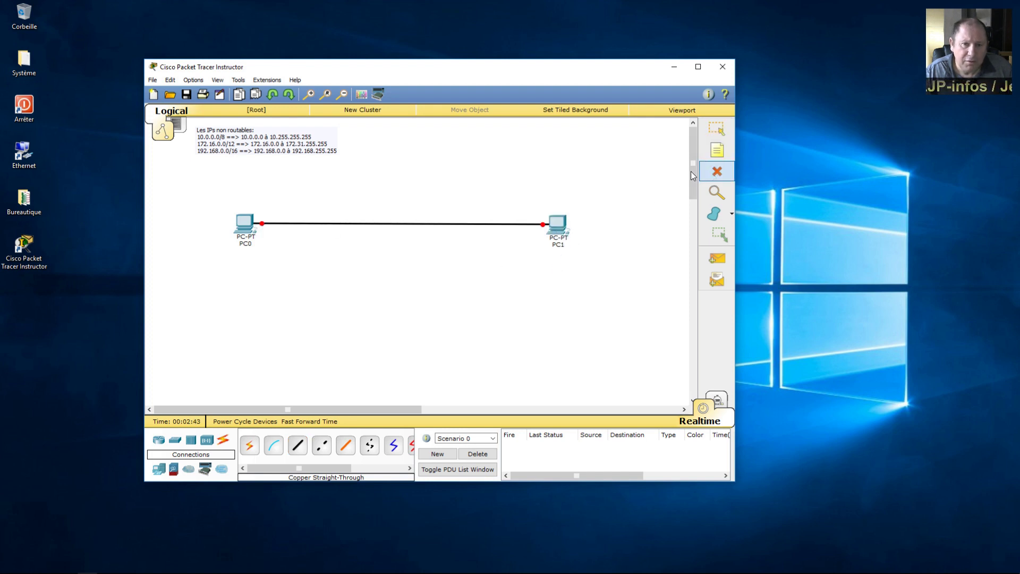
left_click(406, 223)
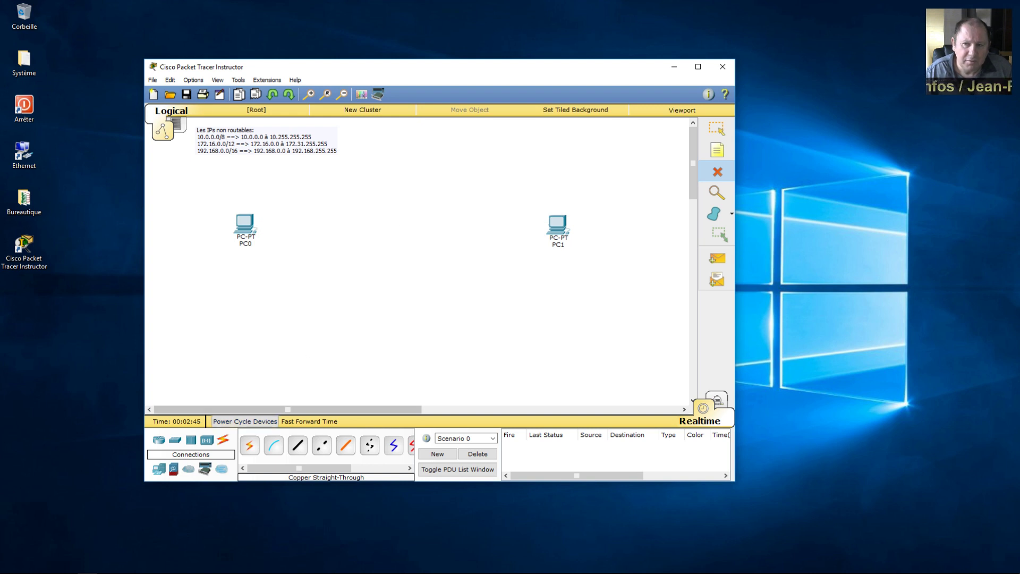
Step: Connect PC0 and PC1 through their FastEthernet0 ports with a Copper Cross-Over cable
left_click(244, 225)
left_click(266, 242)
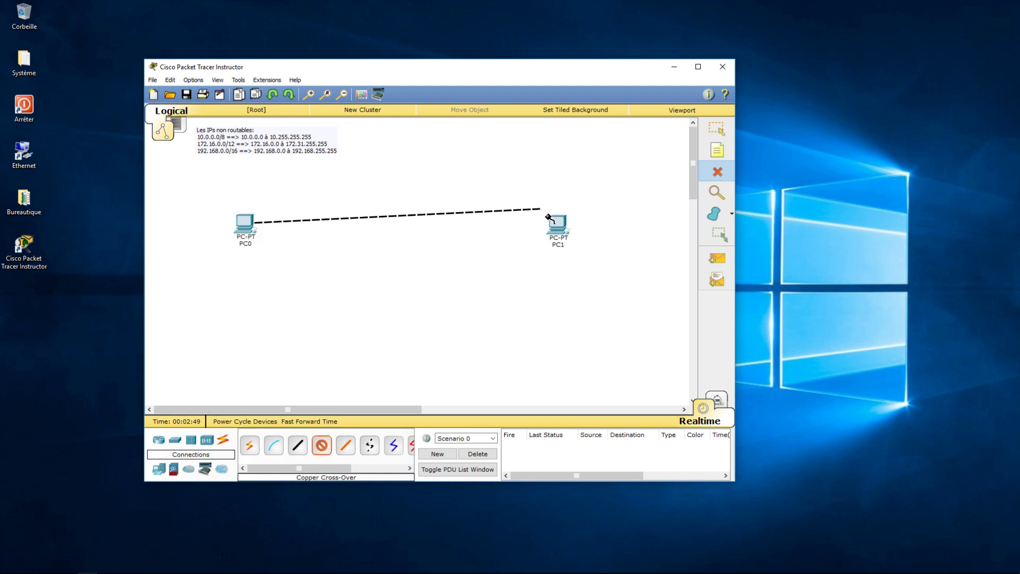
left_click(558, 225)
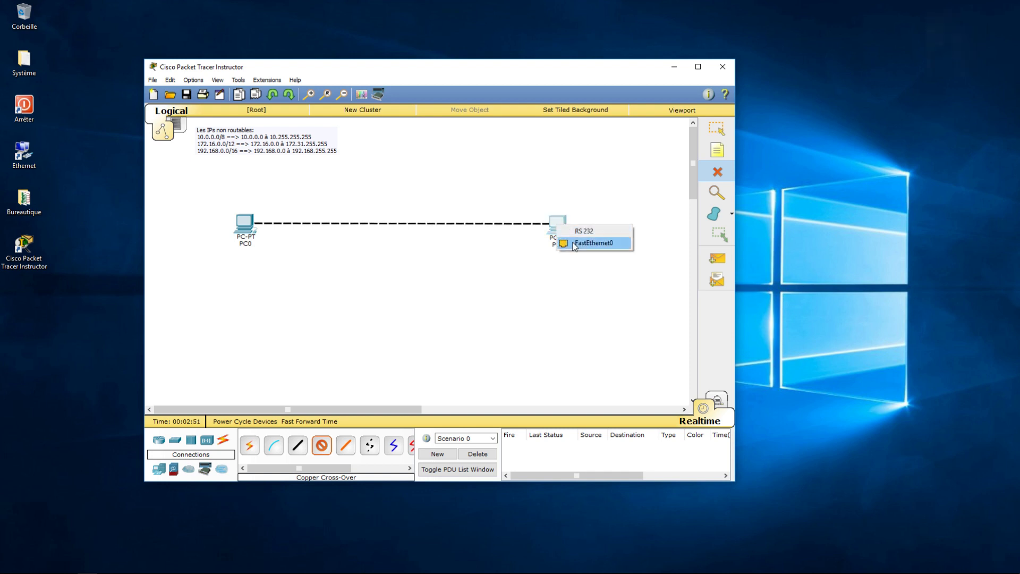
left_click(565, 244)
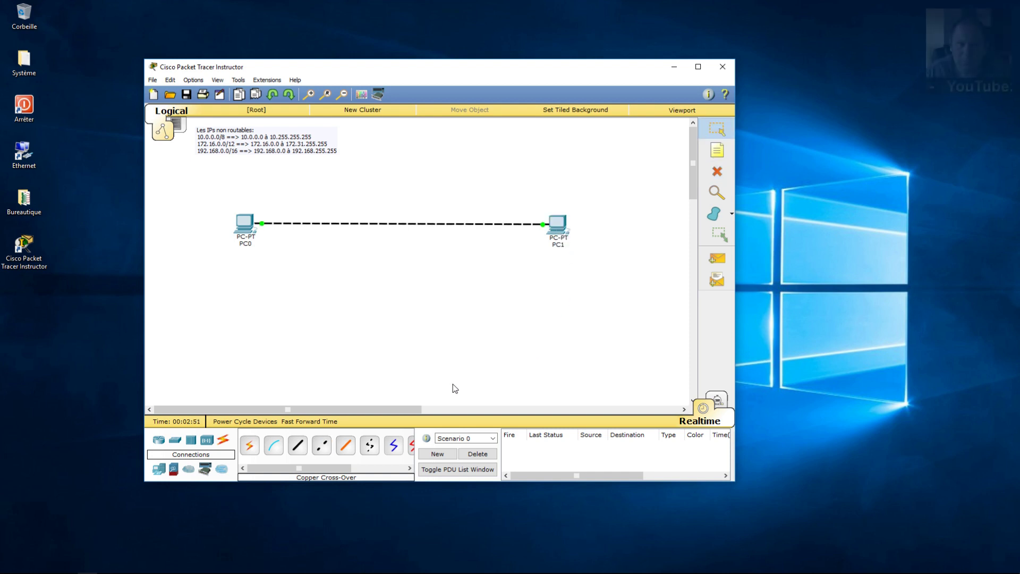
Step: Configure PC0 with the static IP address 192.168.0.1 and subnet mask 255.255.255.0, leaving the default gateway empty, and close its window
left_click(241, 232)
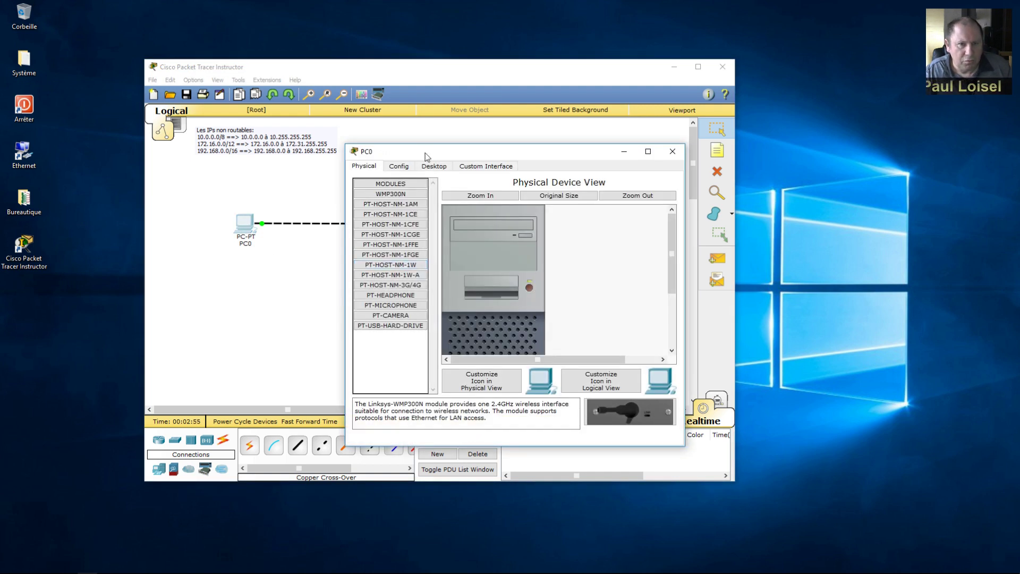
left_click(434, 166)
left_click_drag(436, 151, 369, 246)
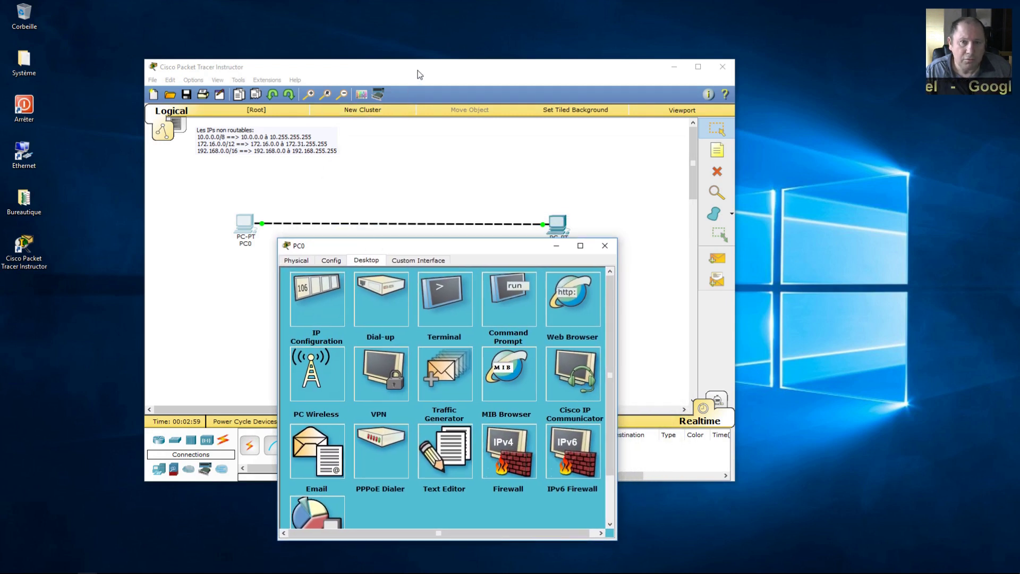
left_click_drag(418, 70, 438, 42)
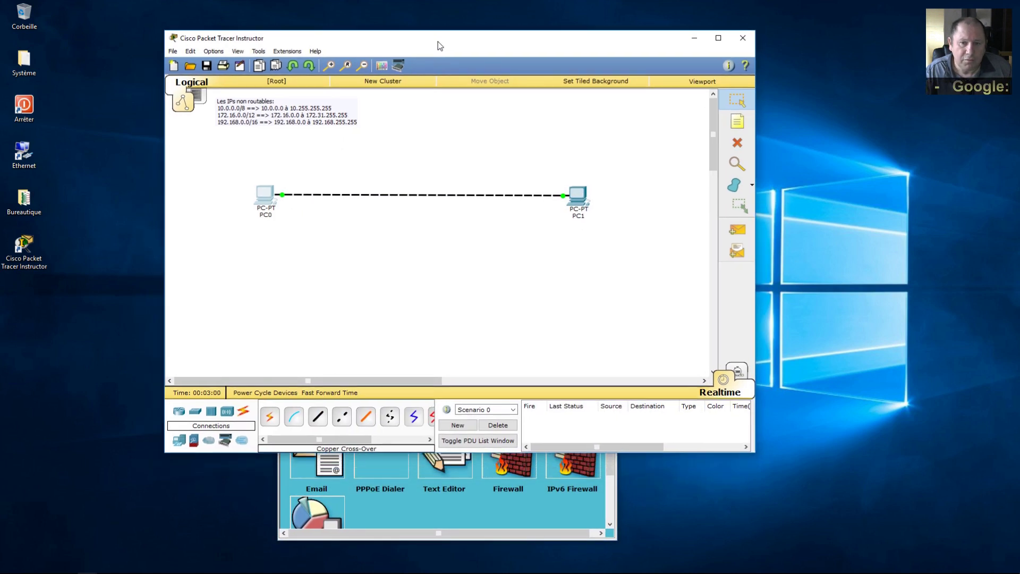
left_click(452, 505)
left_click(328, 290)
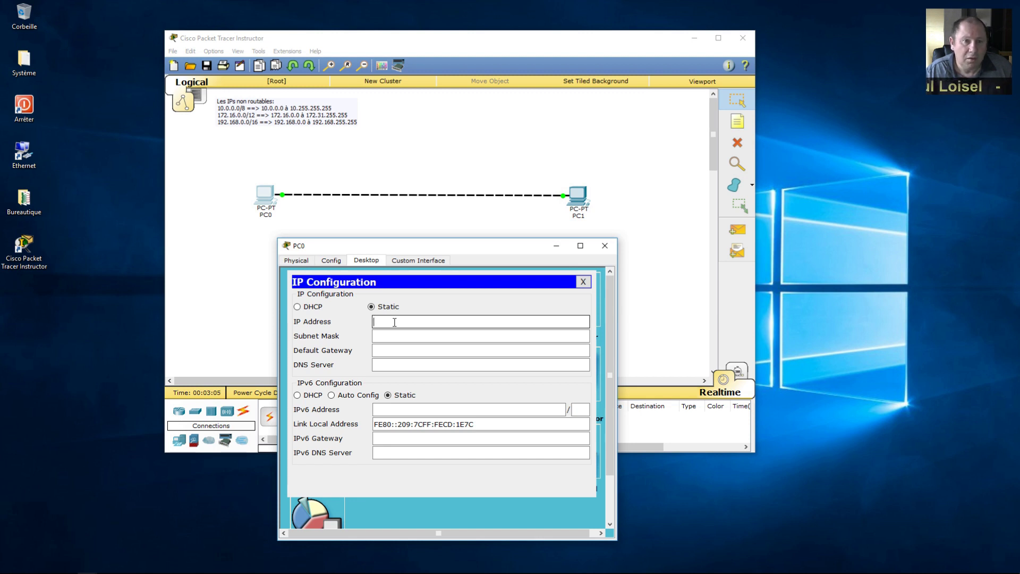
type("192.1")
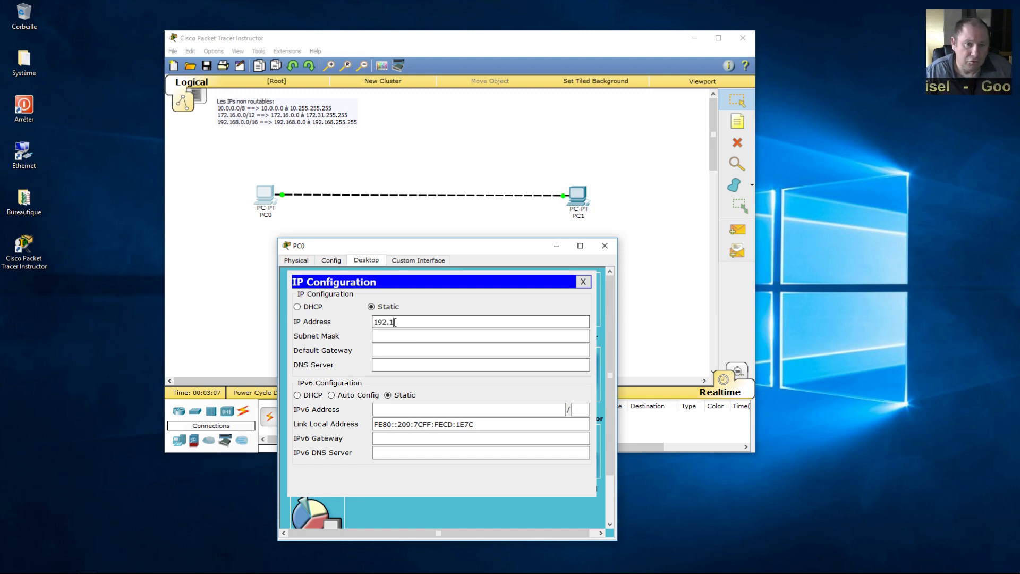
type("68.0.")
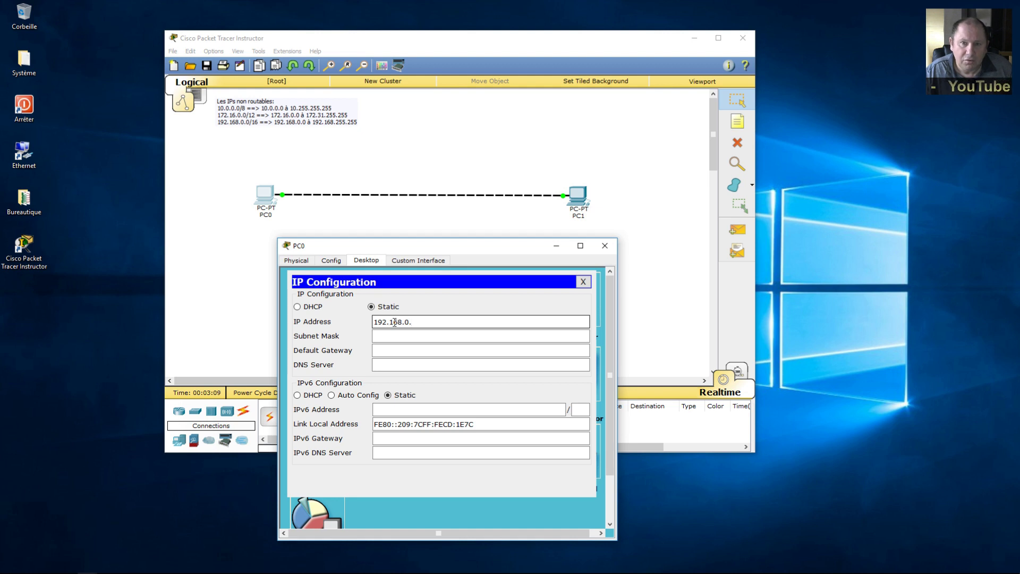
type("1")
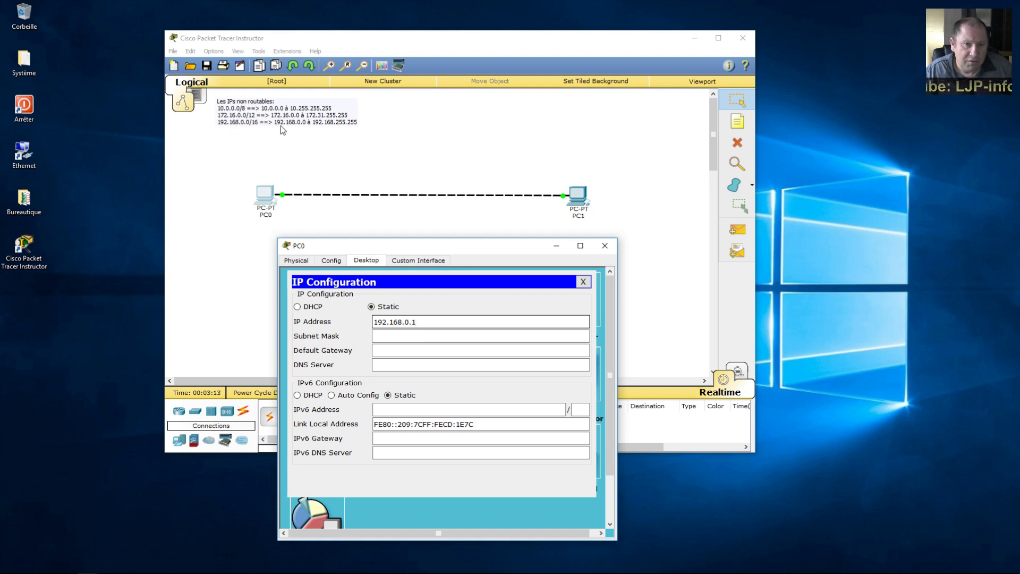
left_click(417, 336)
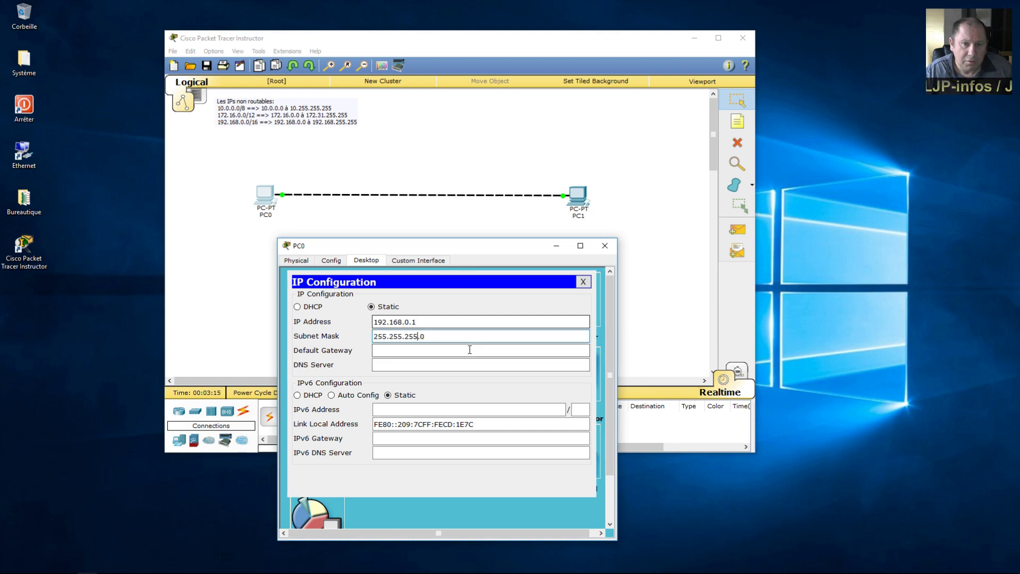
left_click(422, 350)
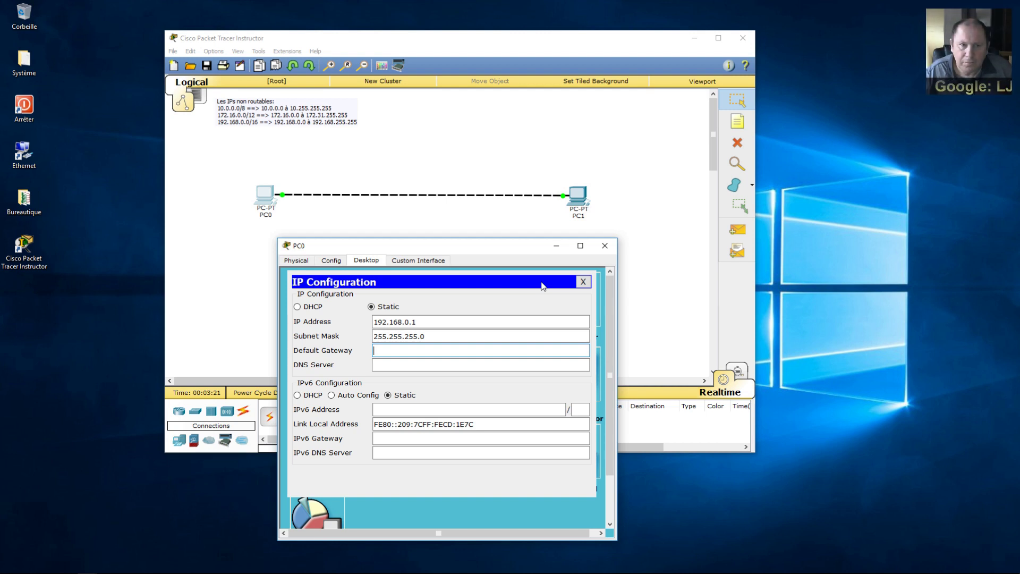
left_click(604, 245)
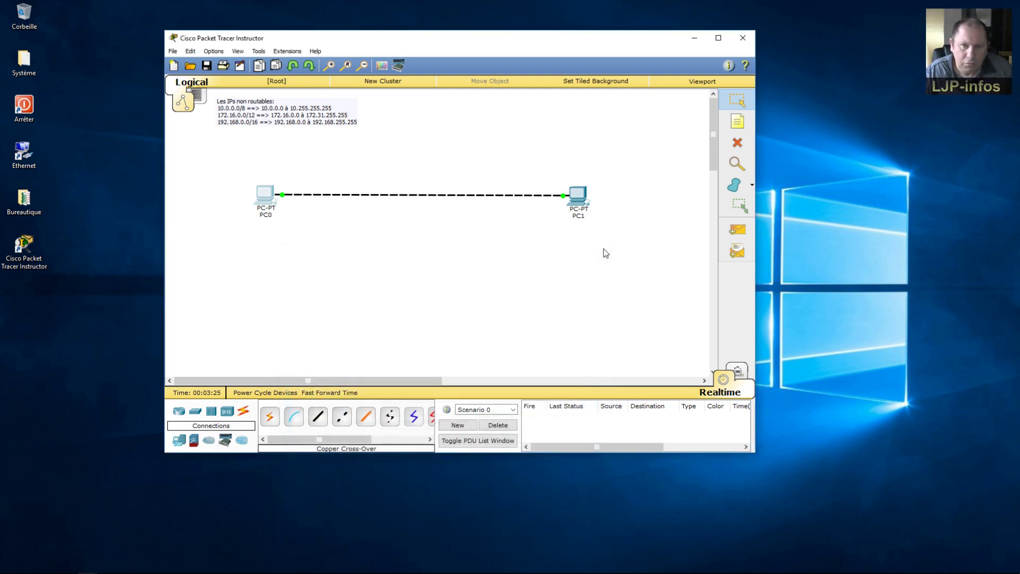
Step: Configure PC1 with the static IP address 192.168.0.2 and subnet mask 255.255.255.0
left_click(580, 196)
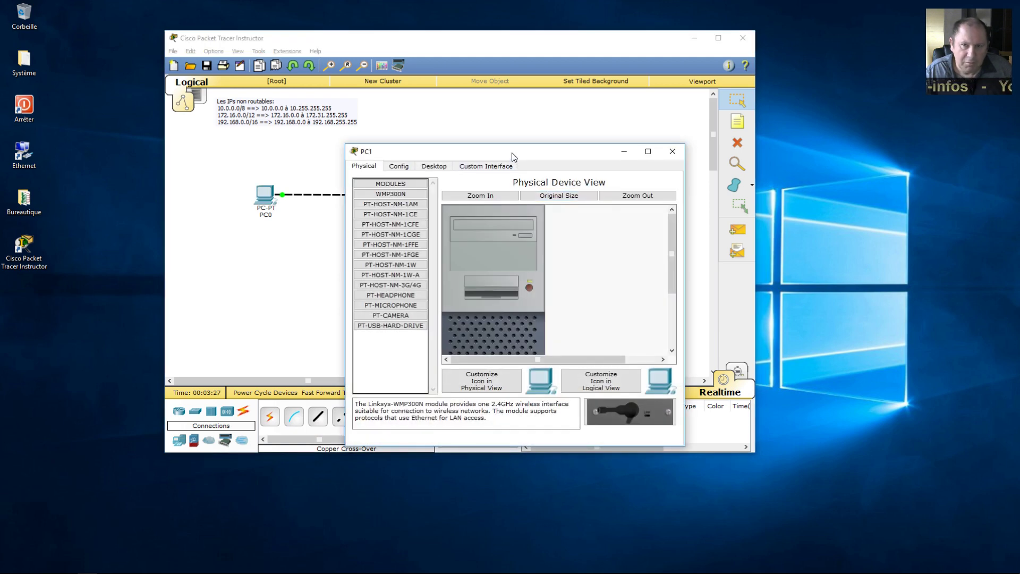
left_click_drag(512, 152, 511, 232)
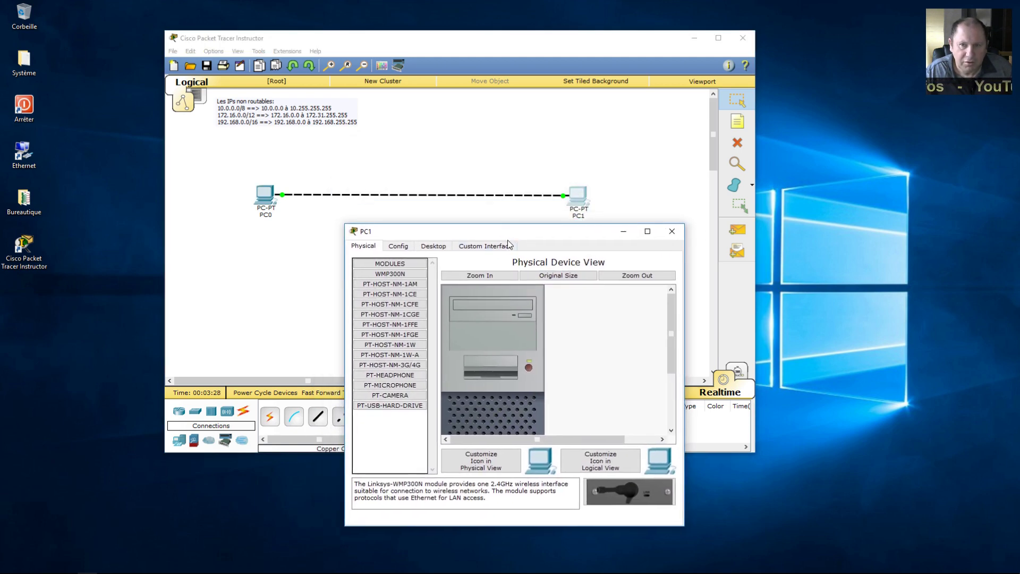
left_click(436, 248)
left_click(384, 284)
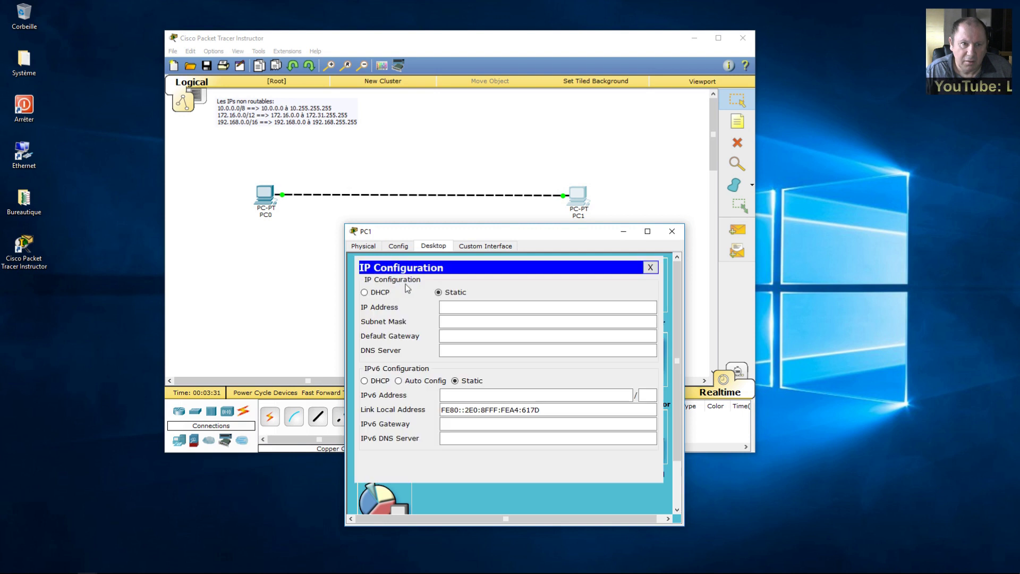
left_click(462, 307)
type("1")
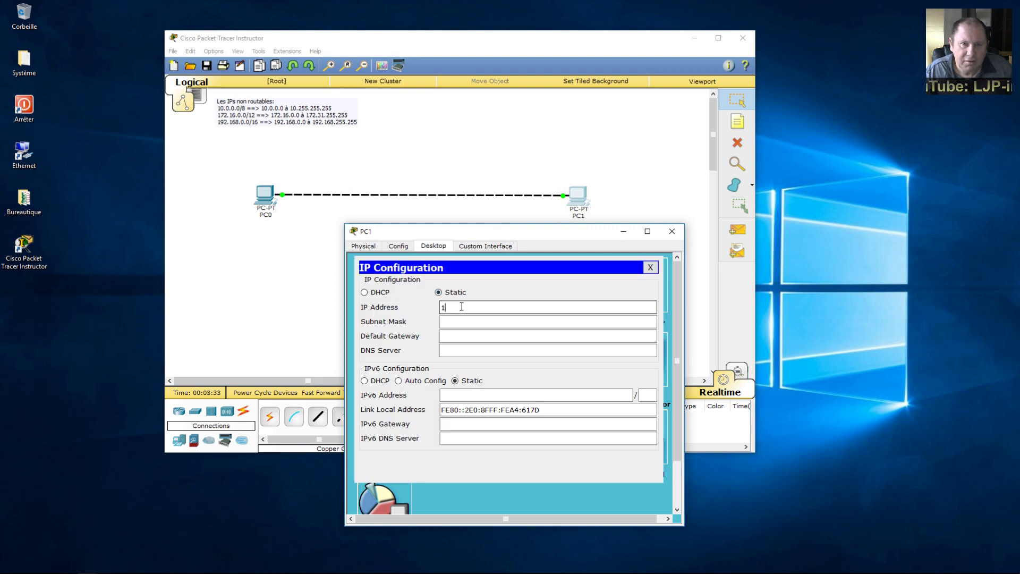
type("92.168.")
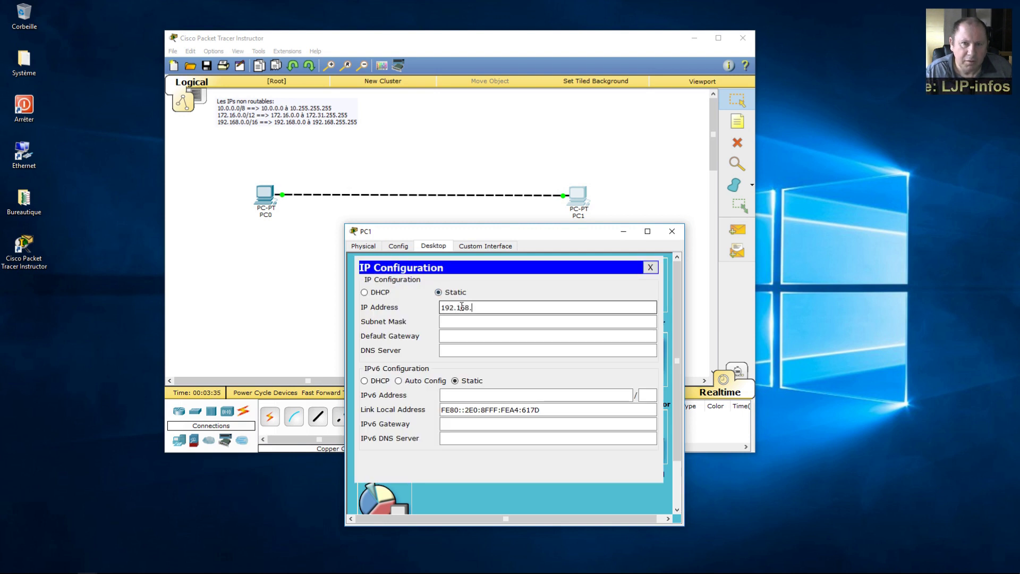
type("0.")
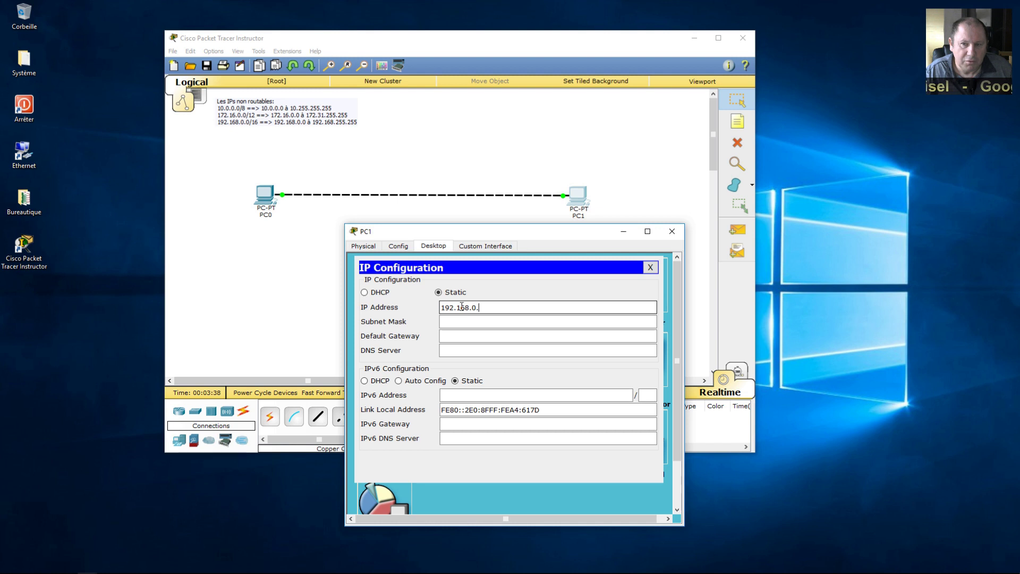
type("2")
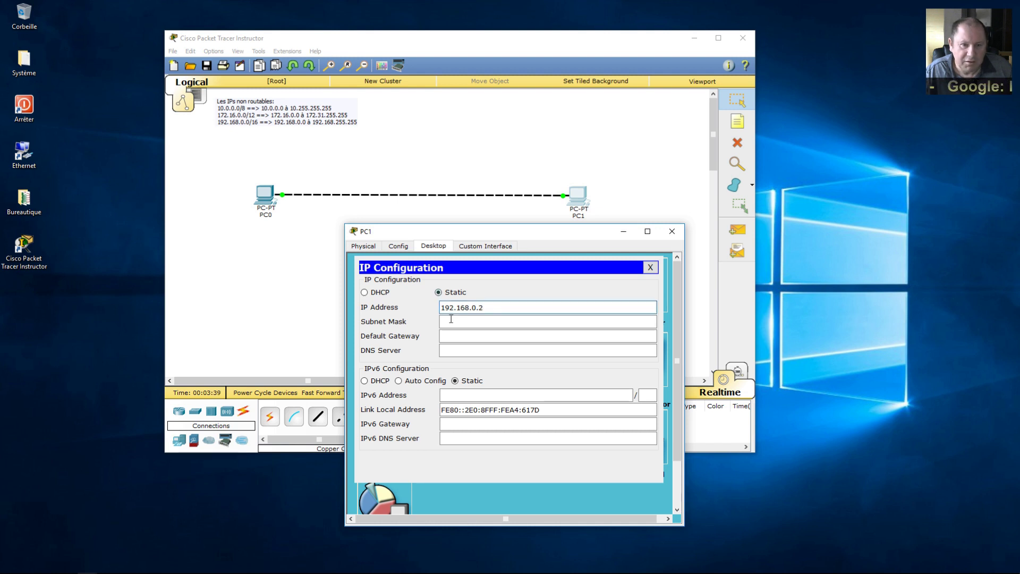
left_click(451, 319)
Step: Arrange the PC0 and PC1 windows side by side below the topology, showing the IP configuration of both PCs
left_click_drag(486, 233, 677, 238)
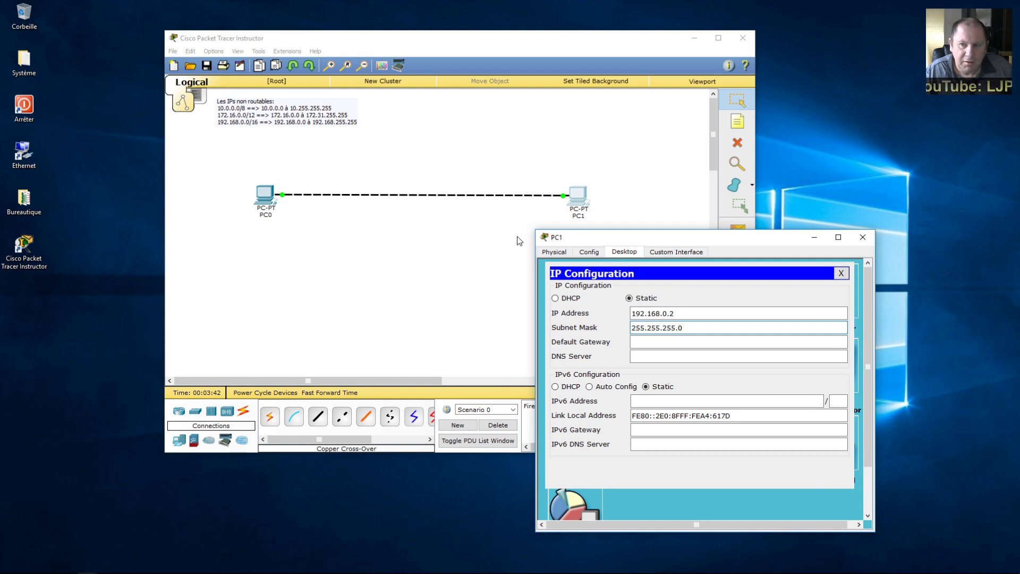
left_click(264, 200)
left_click_drag(486, 155, 307, 250)
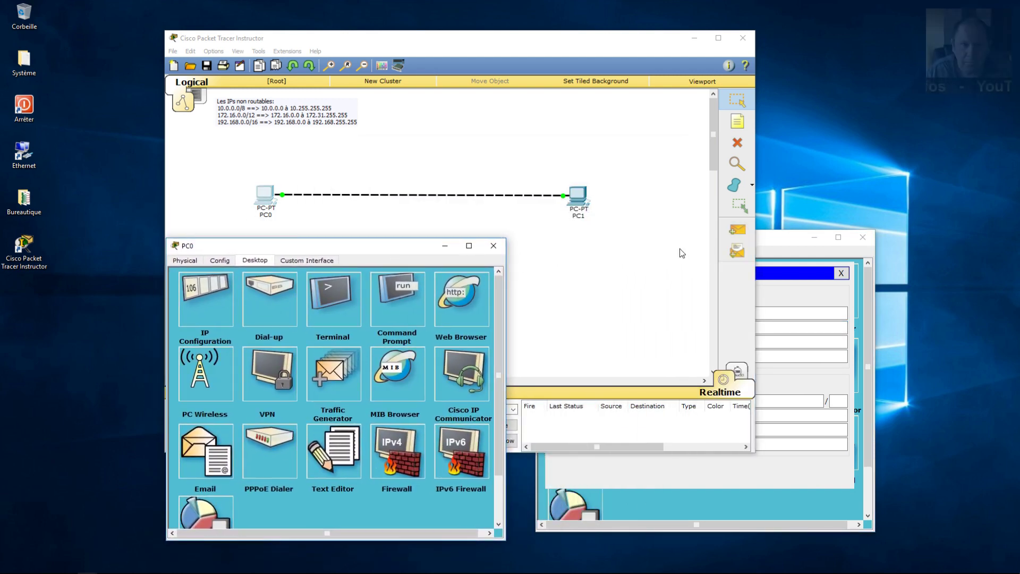
left_click(773, 244)
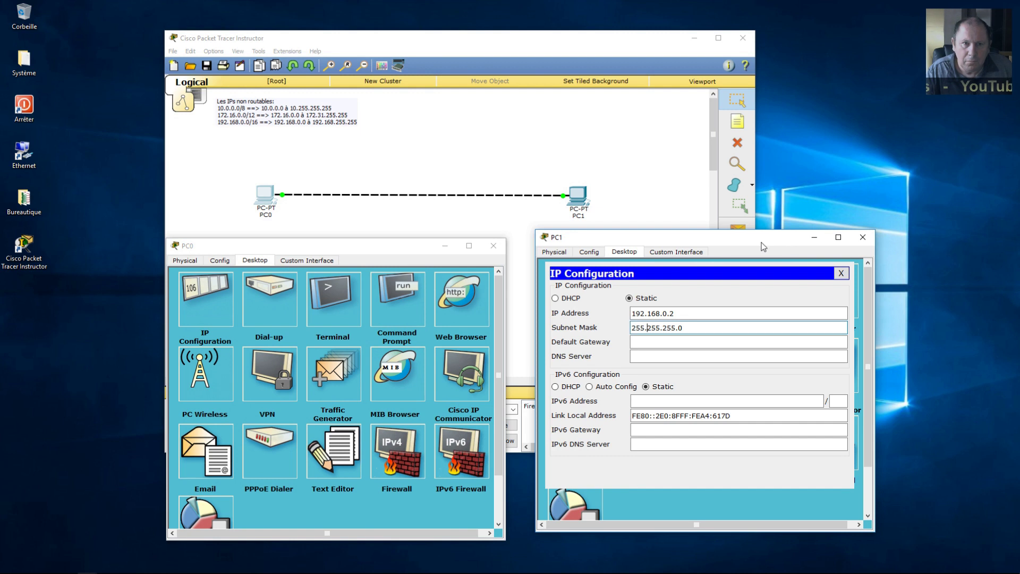
left_click(217, 291)
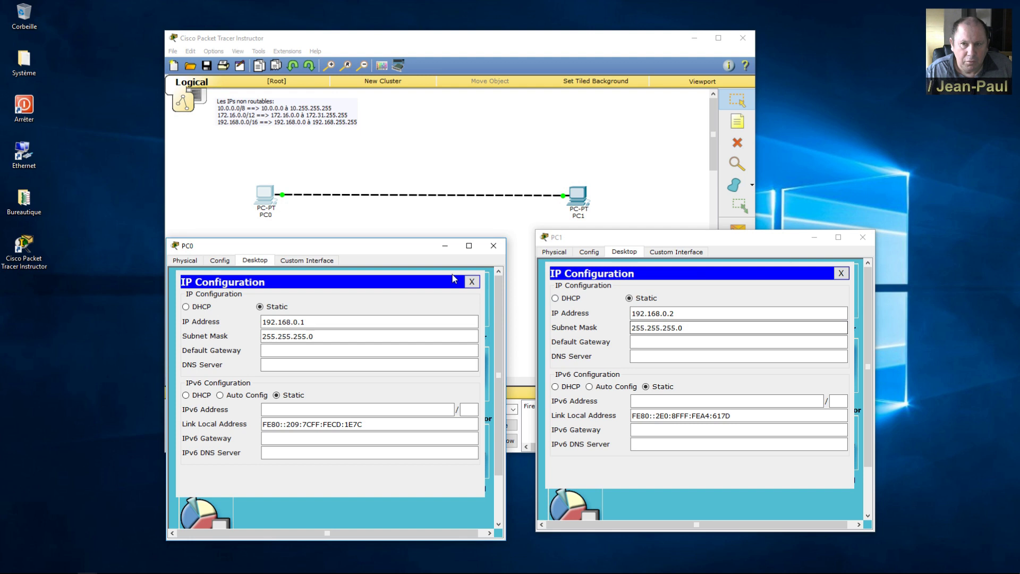
Step: Close PC0's IP configuration and ping 192.168.0.2 from PC0's Command Prompt
left_click(472, 282)
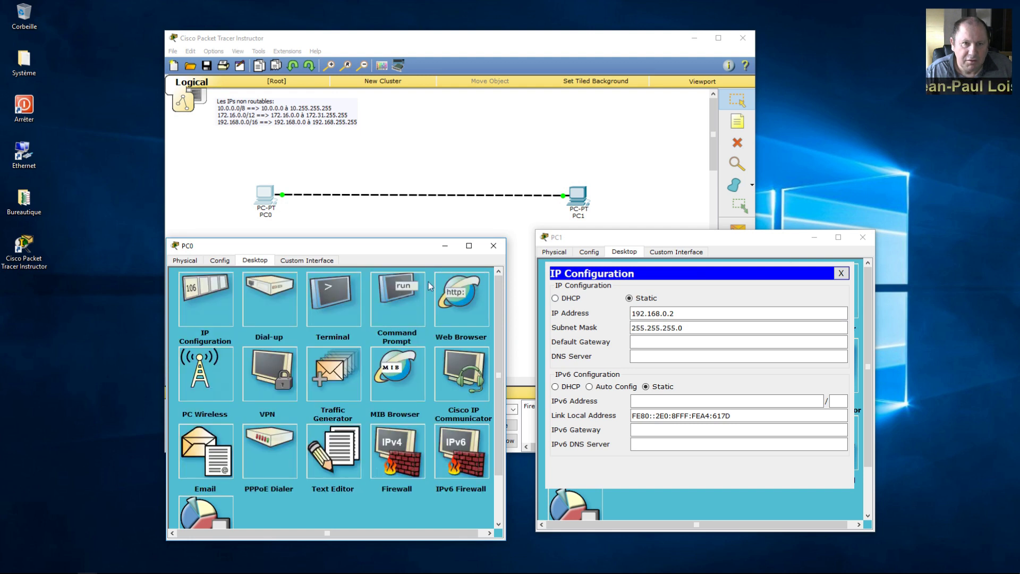
left_click(385, 293)
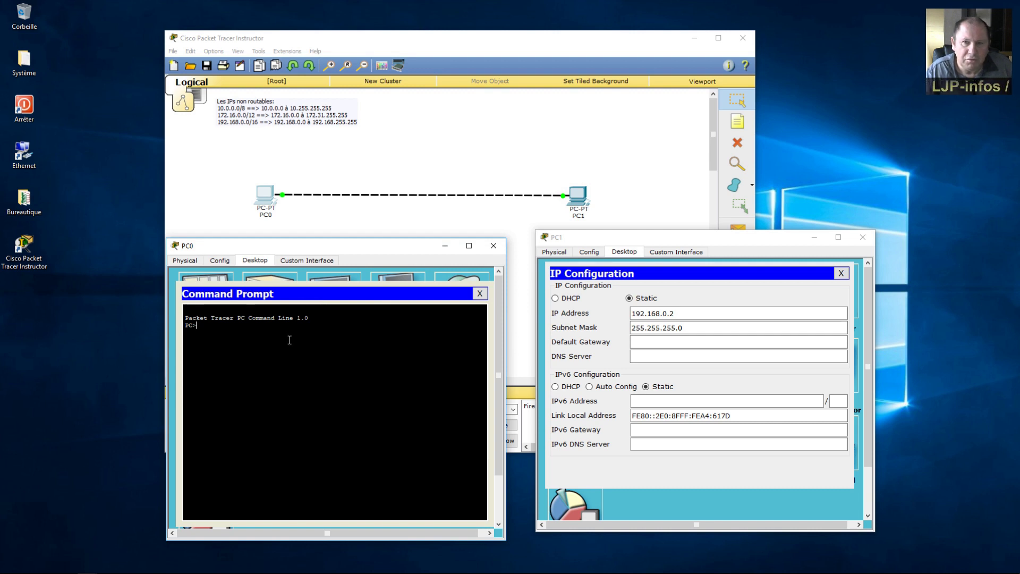
type("ng")
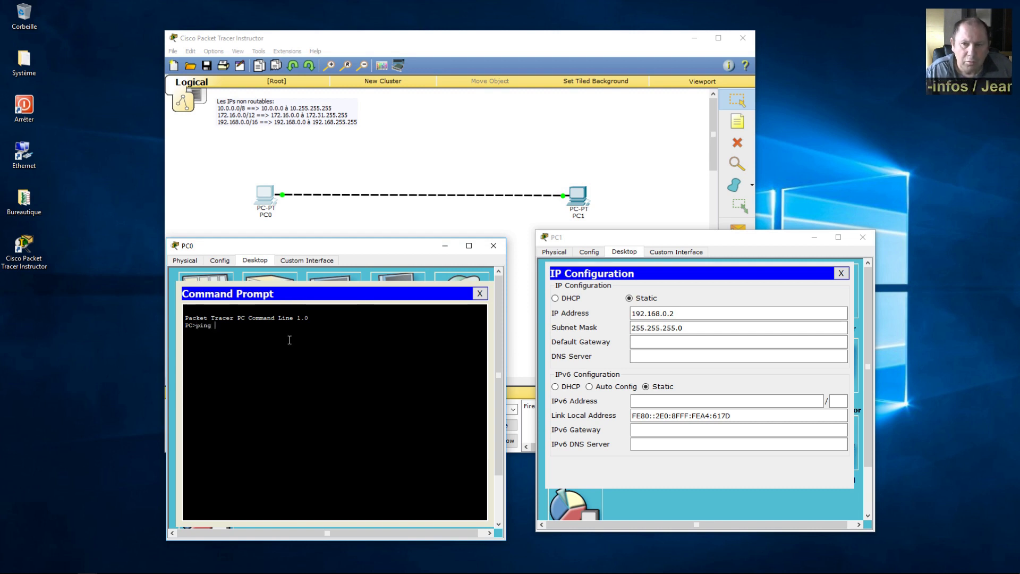
type(" 19")
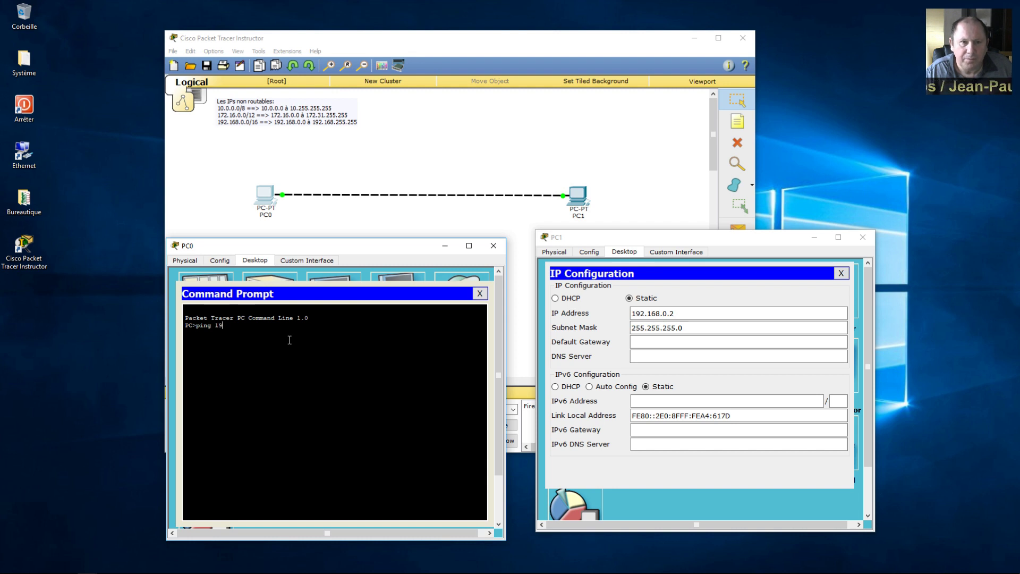
type("2.168.")
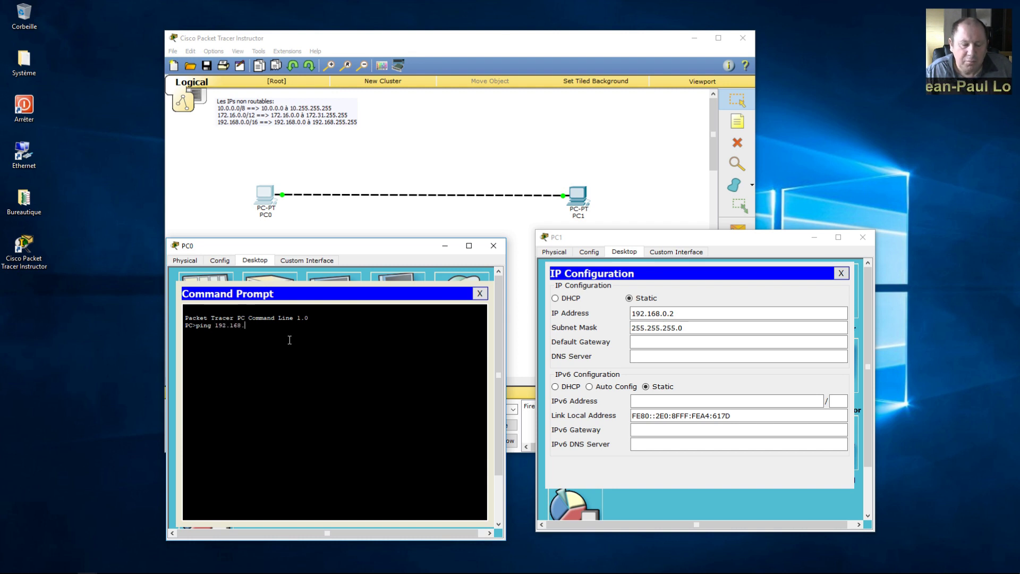
type("0.2")
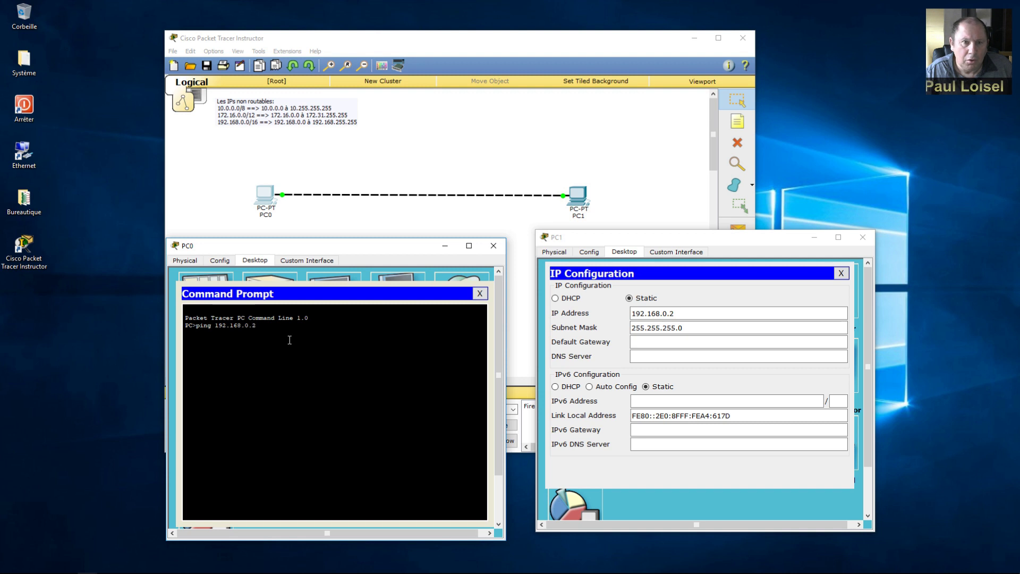
key("Return")
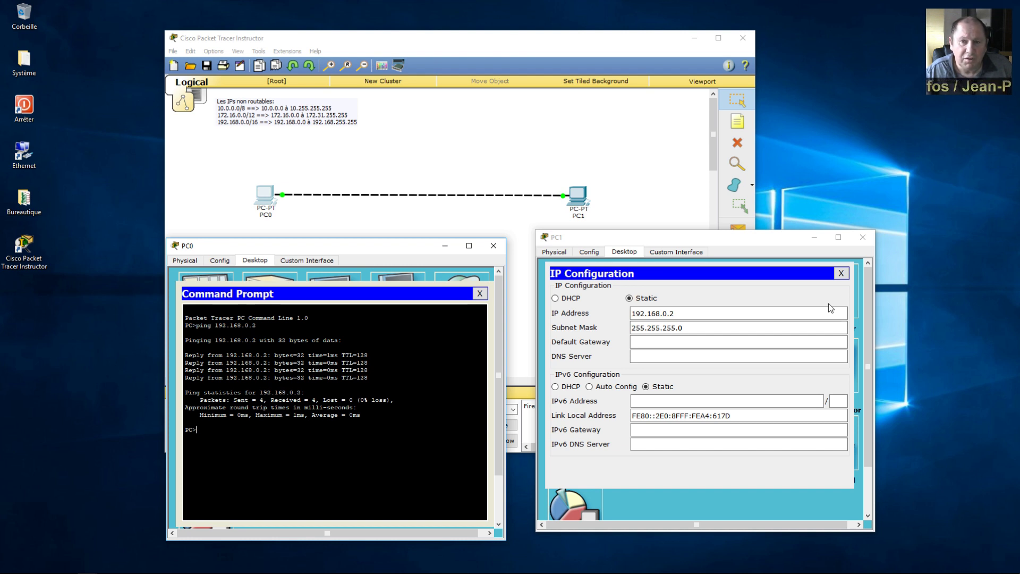
Step: Close PC1's IP configuration and ping 192.168.0.1 from PC1's Command Prompt
left_click(841, 273)
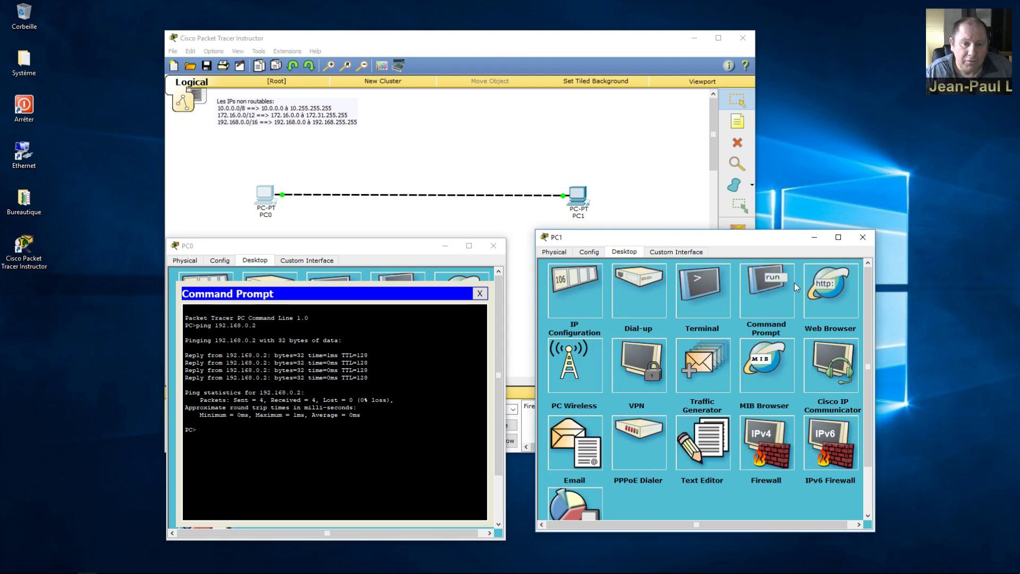
left_click(767, 283)
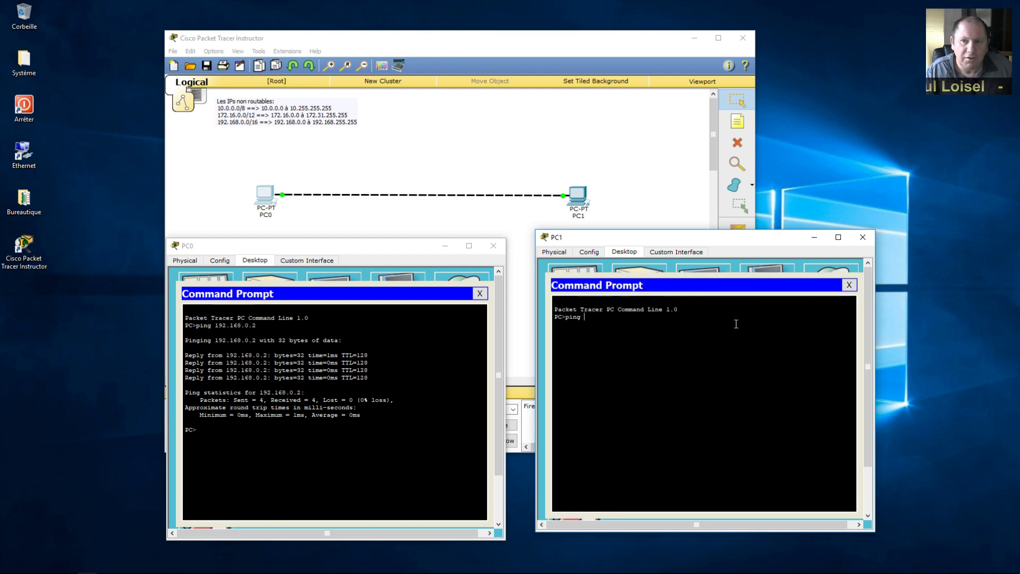
type("ping 192.168")
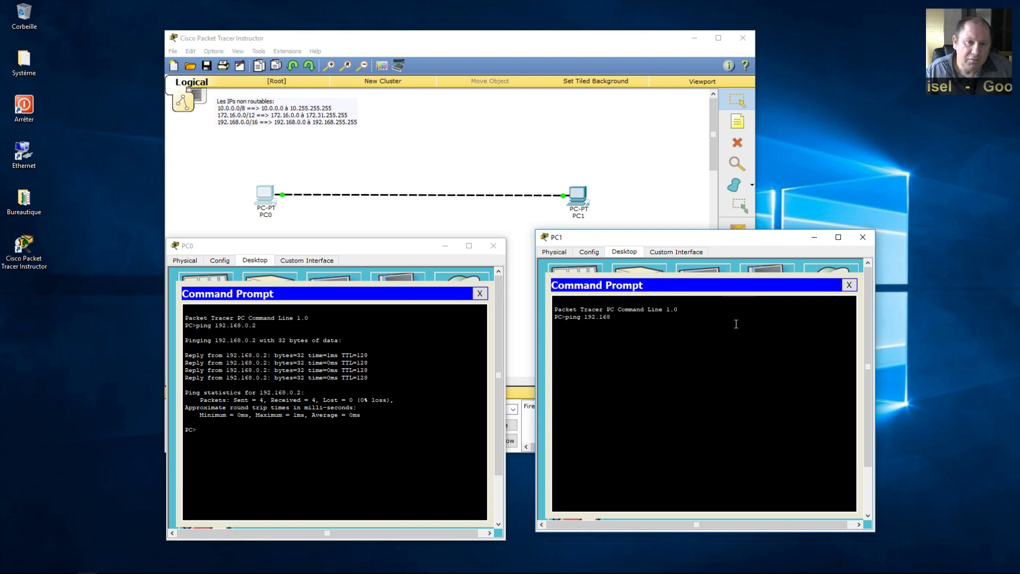
type(".0.1")
key("Return")
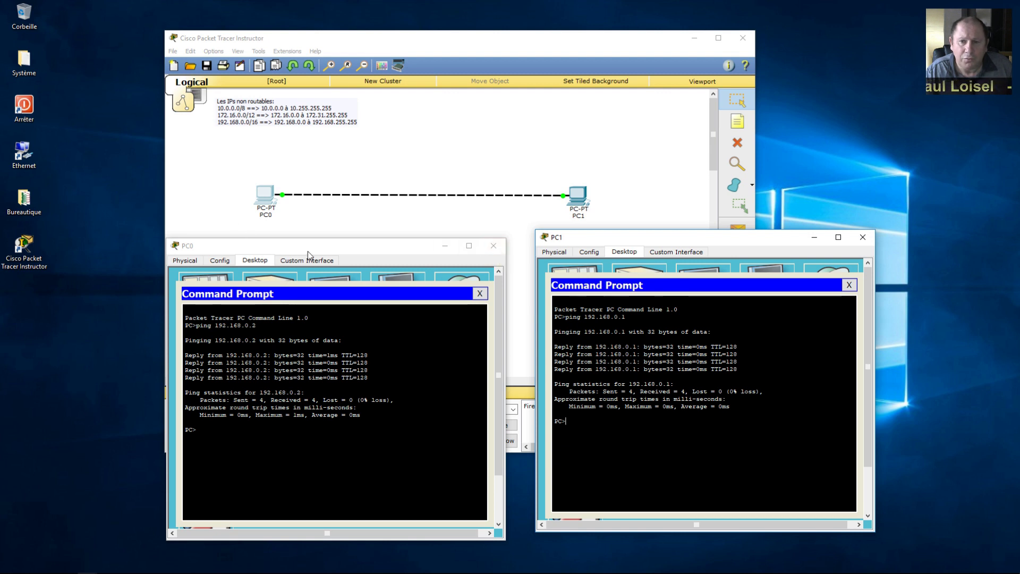
Step: Move the PC0 and PC1 windows apart to opposite sides so the topology between them is uncovered
left_click_drag(308, 251, 162, 256)
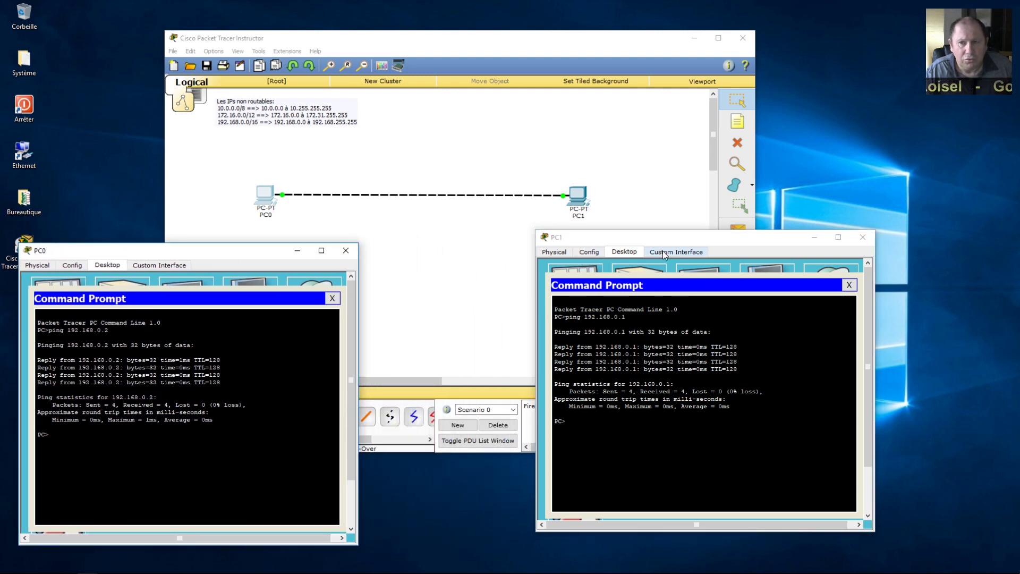
left_click_drag(665, 237, 776, 244)
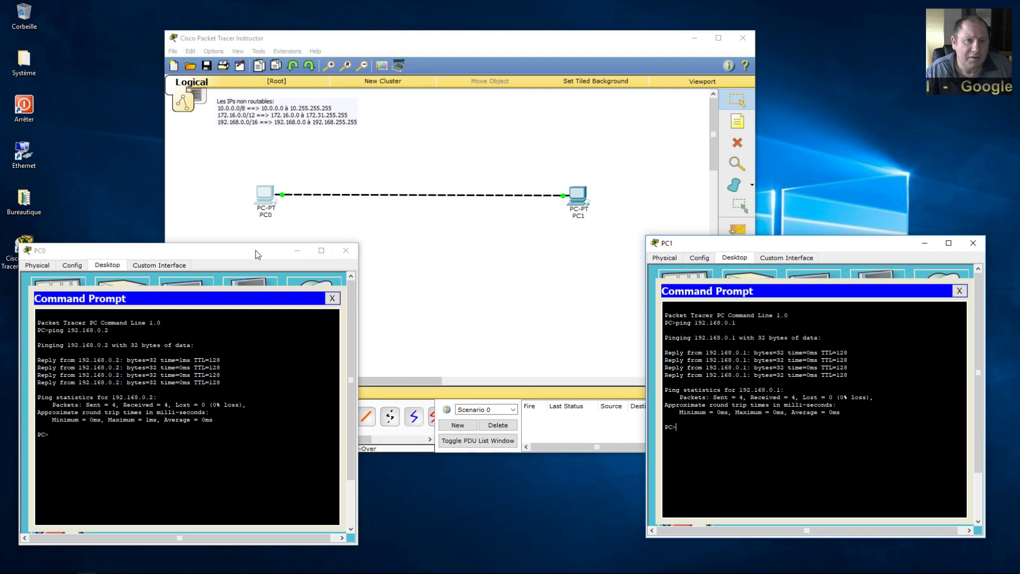
left_click_drag(256, 250, 249, 263)
Step: Delete the cross-over cable between PC0 and PC1 and place a 2950-24 switch between them
left_click(421, 213)
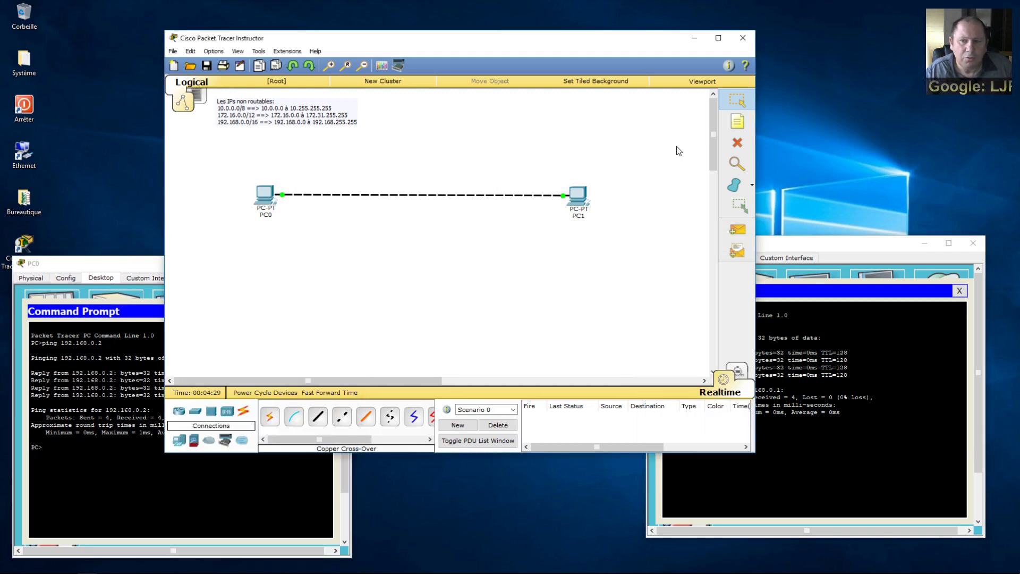
left_click(739, 142)
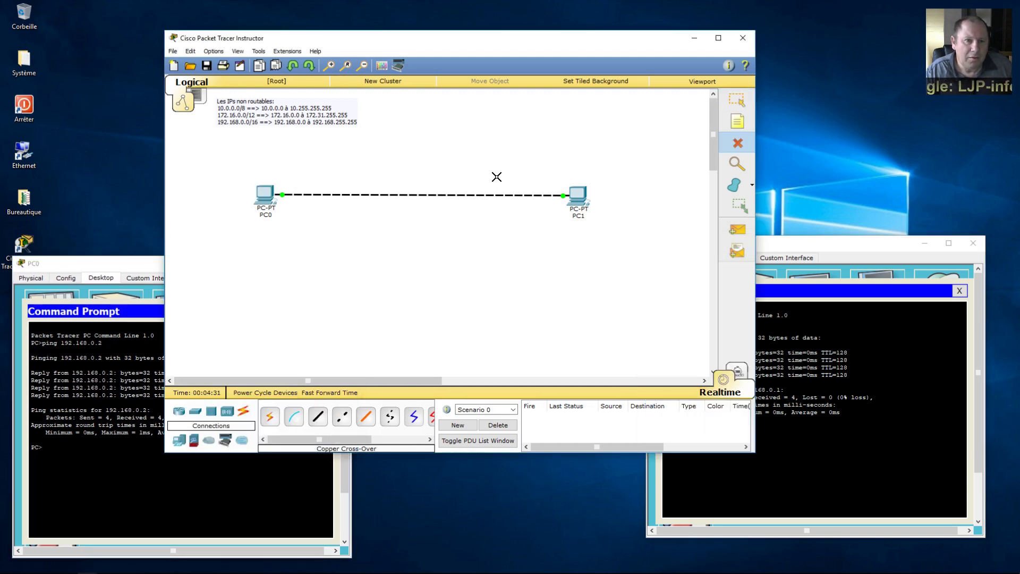
left_click(422, 194)
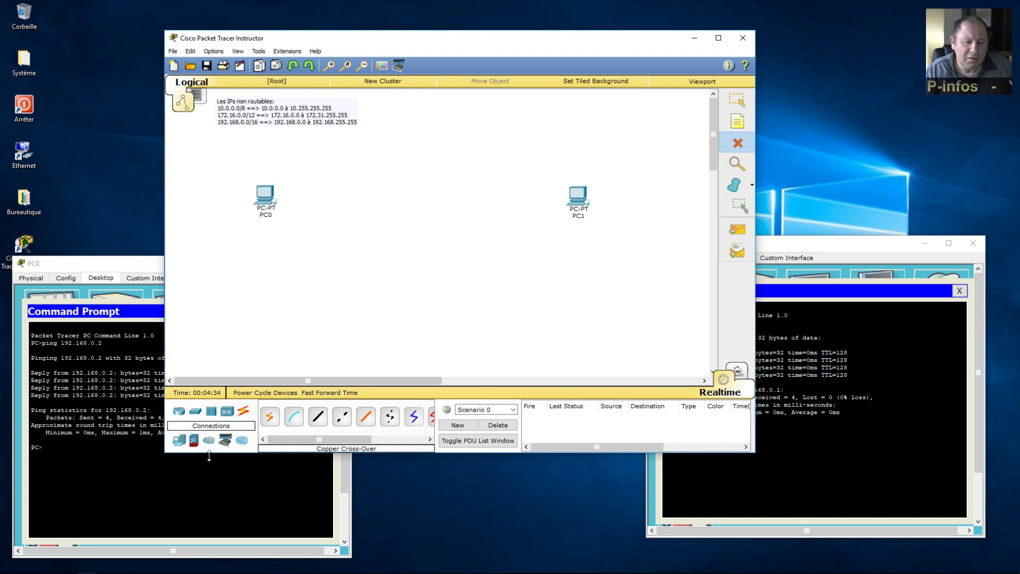
left_click(195, 411)
left_click(271, 417)
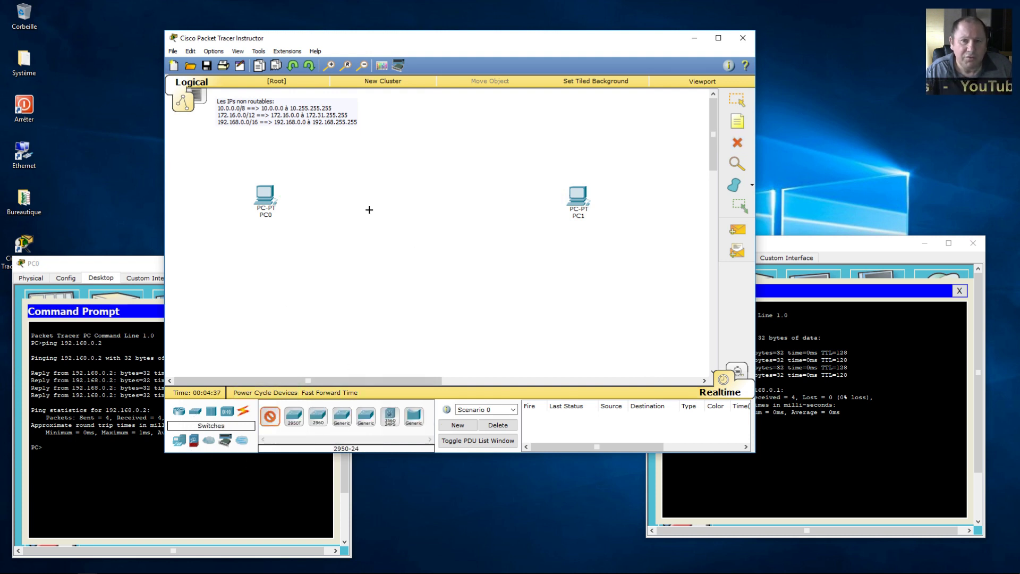
left_click(411, 200)
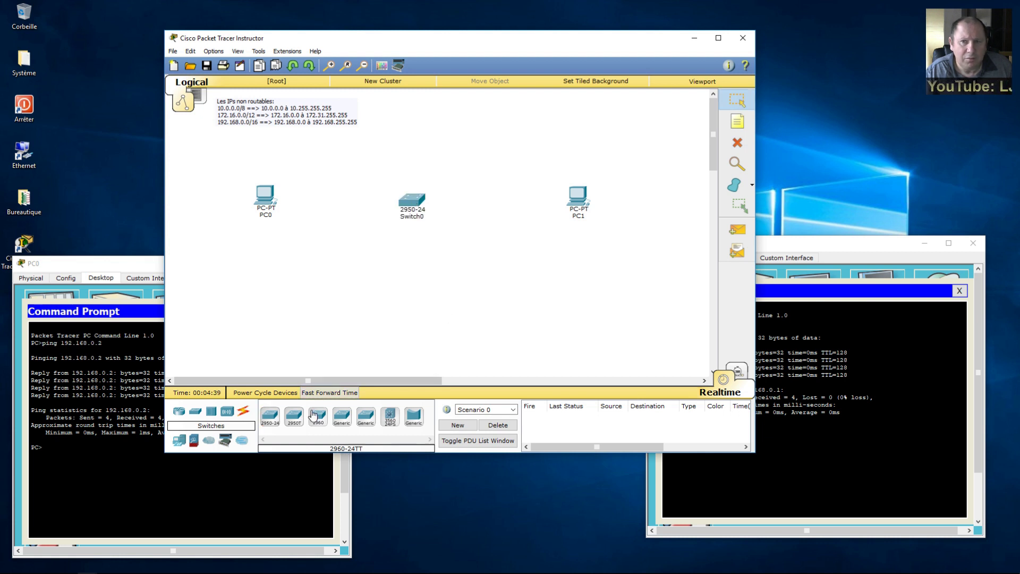
Step: Connect PC0's FastEthernet0 port to the switch's FastEthernet0/1 port with a copper straight-through cable
left_click(245, 415)
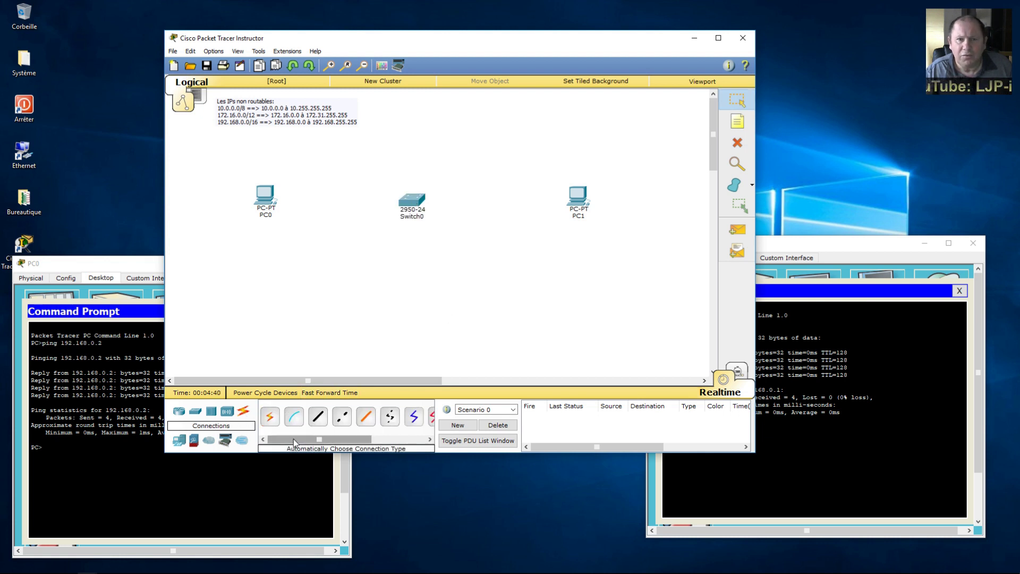
left_click(318, 416)
left_click(276, 203)
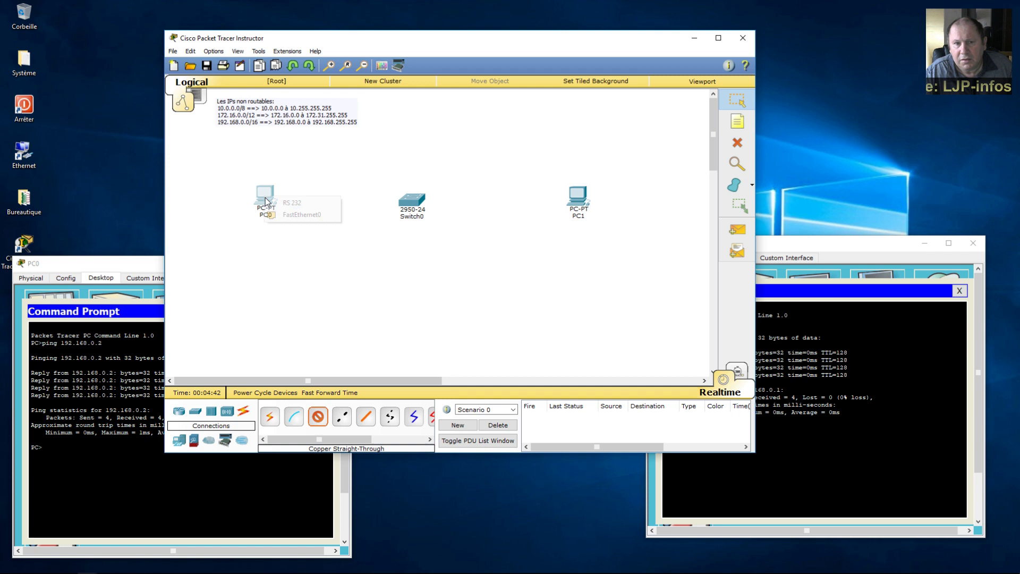
left_click(298, 215)
left_click(410, 201)
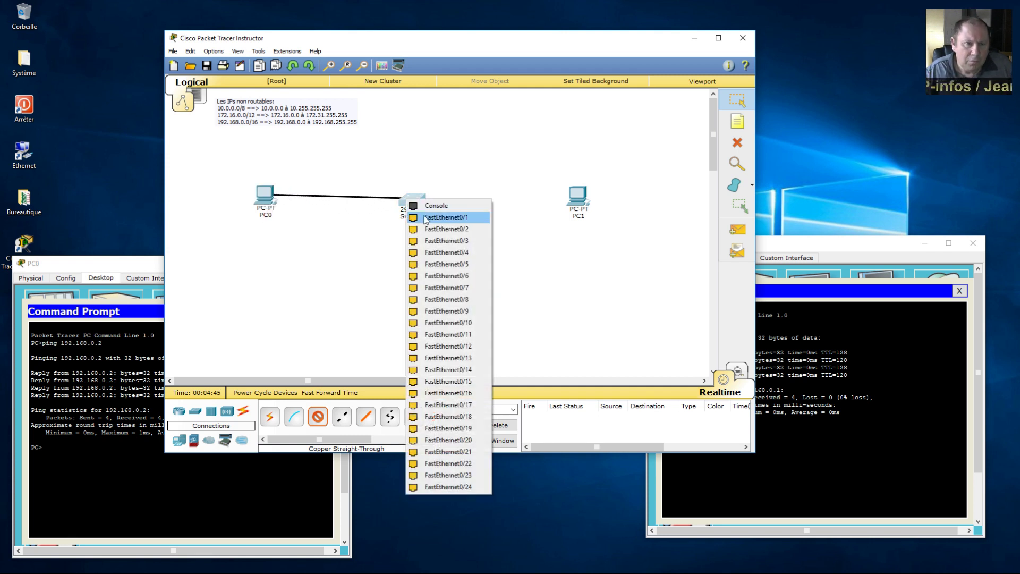
left_click(428, 214)
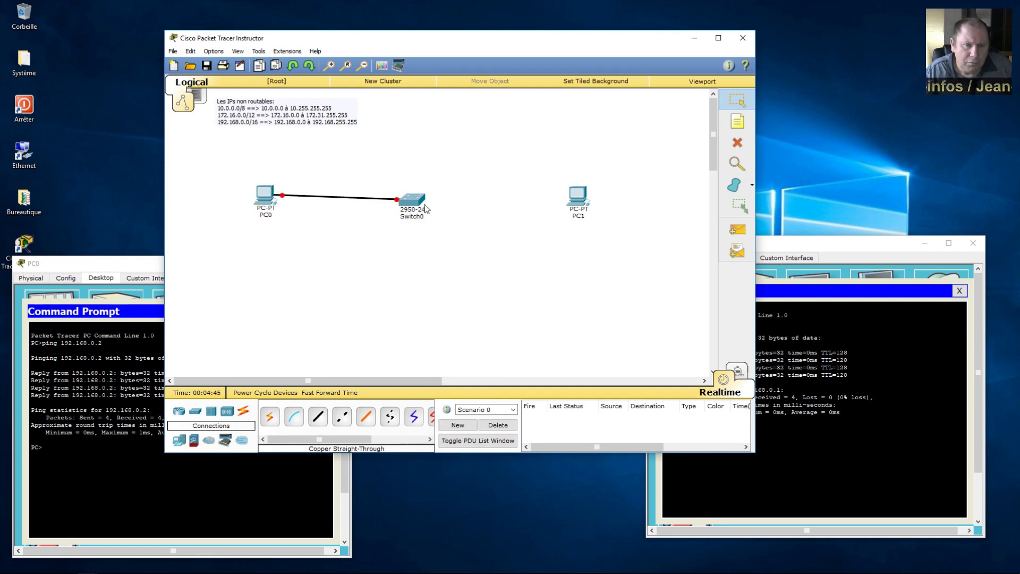
Step: Connect the switch's FastEthernet0/2 port to PC1's FastEthernet0 port with a copper straight-through cable and align the switch with the PCs
left_click(317, 417)
left_click(417, 203)
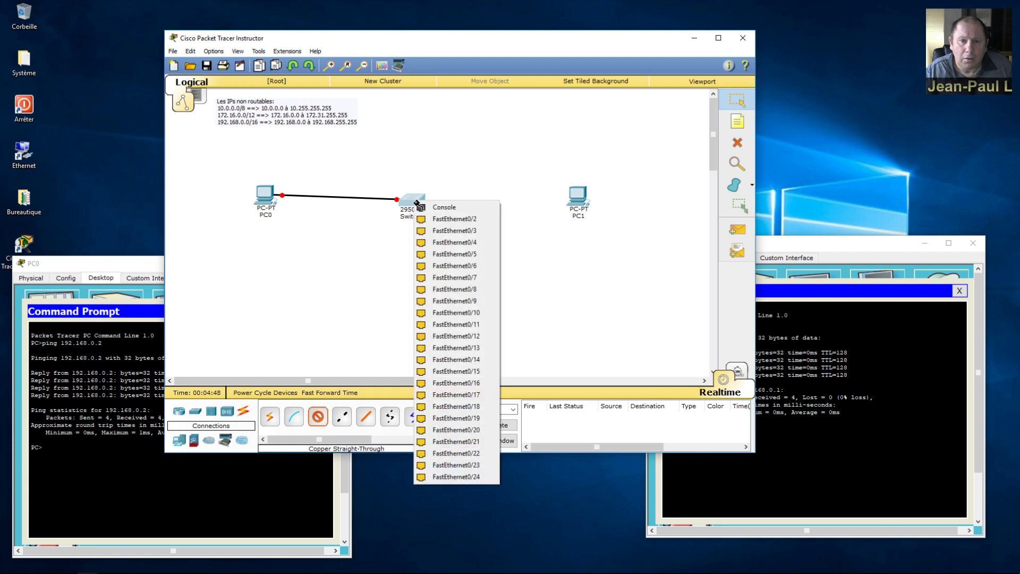
left_click(458, 221)
left_click(573, 198)
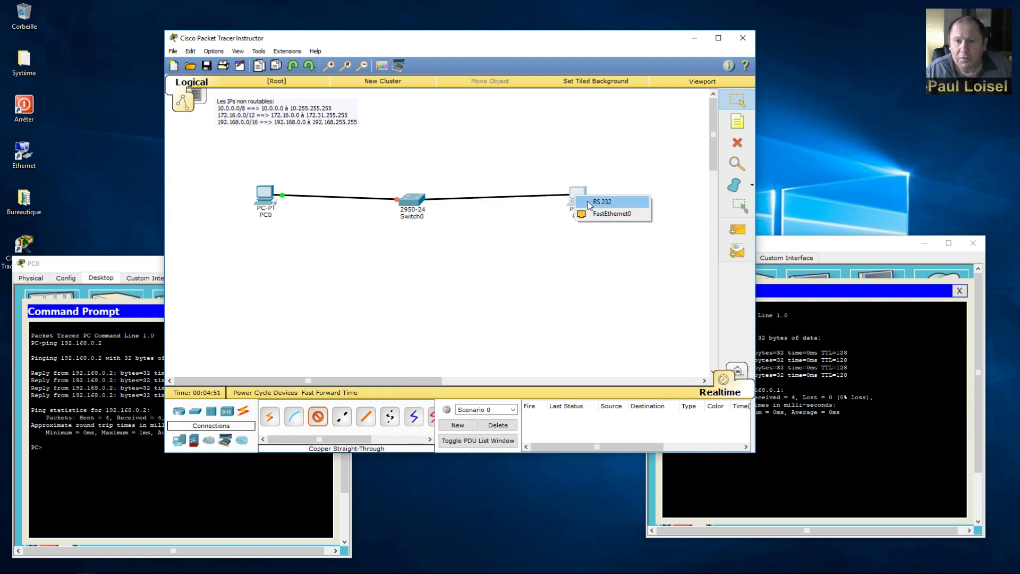
left_click(594, 211)
left_click_drag(414, 211, 415, 208)
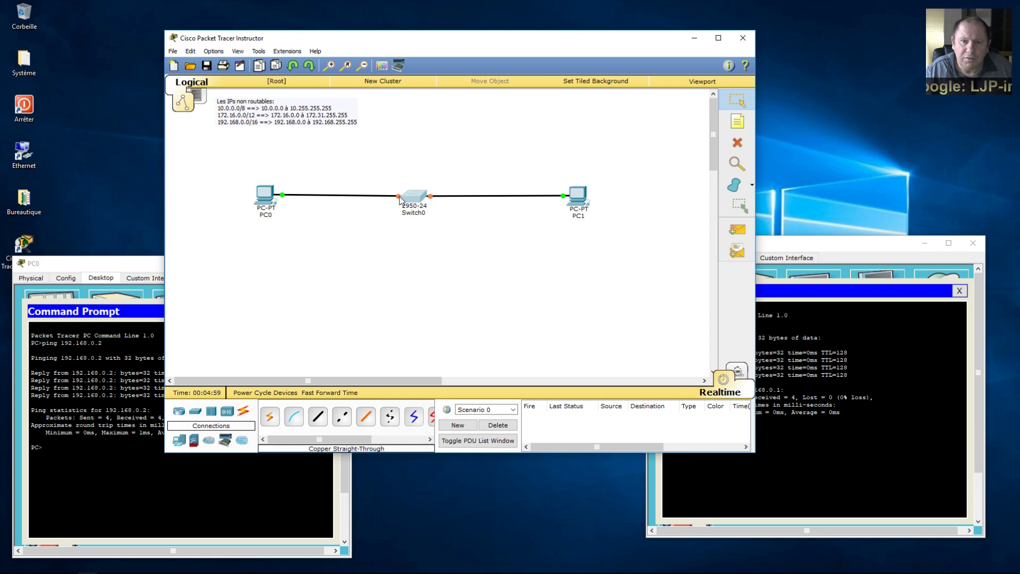
Step: Ping 192.168.0.2 twice from PC0's Command Prompt to test the link through the switch
left_click(207, 512)
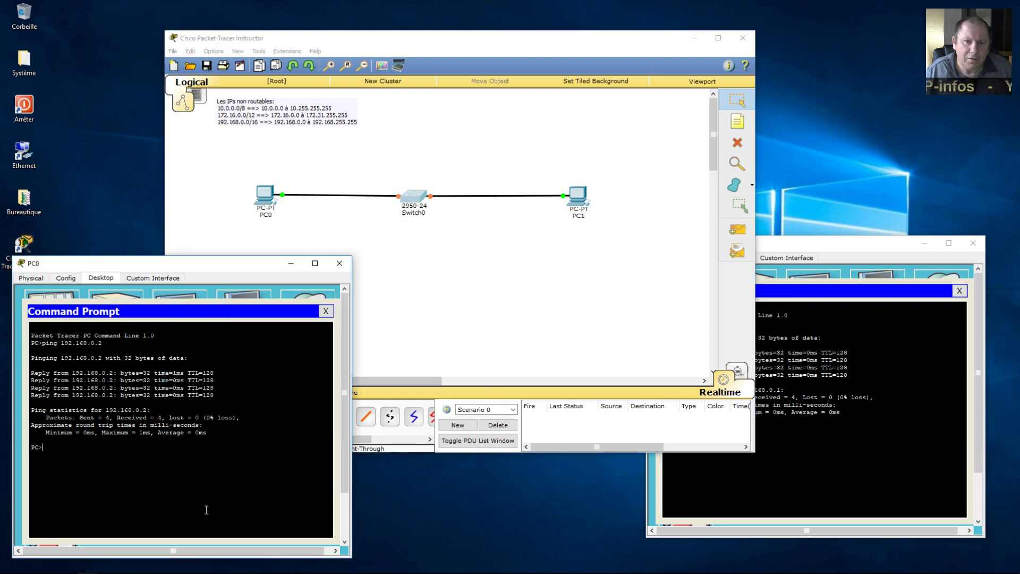
key("Up")
key("Return")
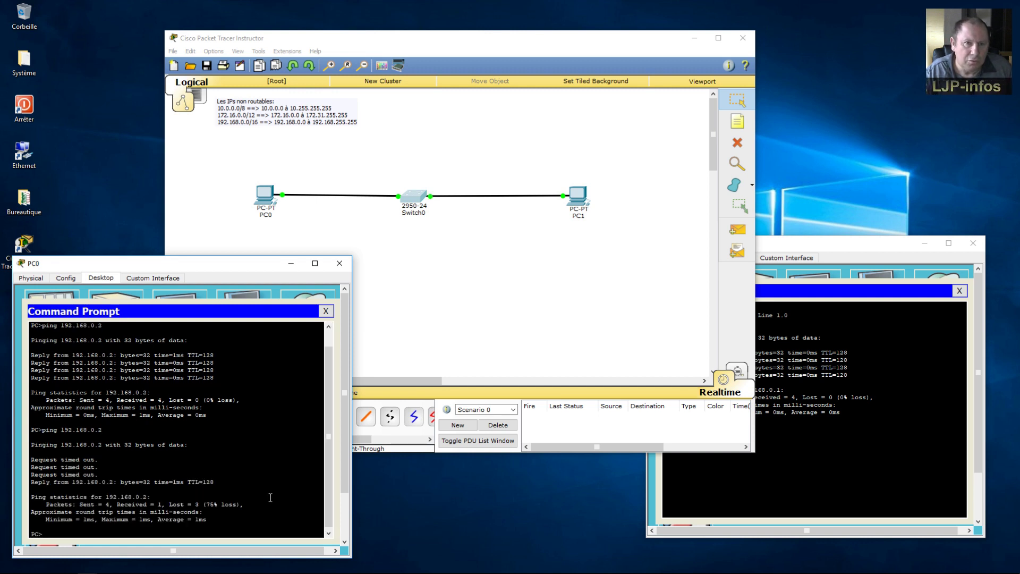
key("Up")
key("Return")
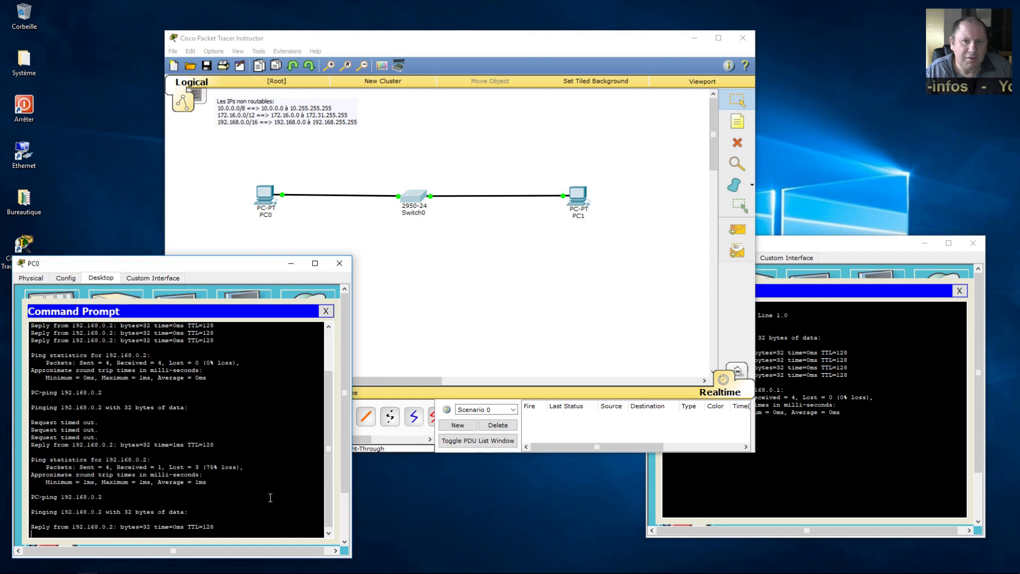
Step: Ping 192.168.0.1 again from PC1's Command Prompt to test the link through the switch
left_click(817, 463)
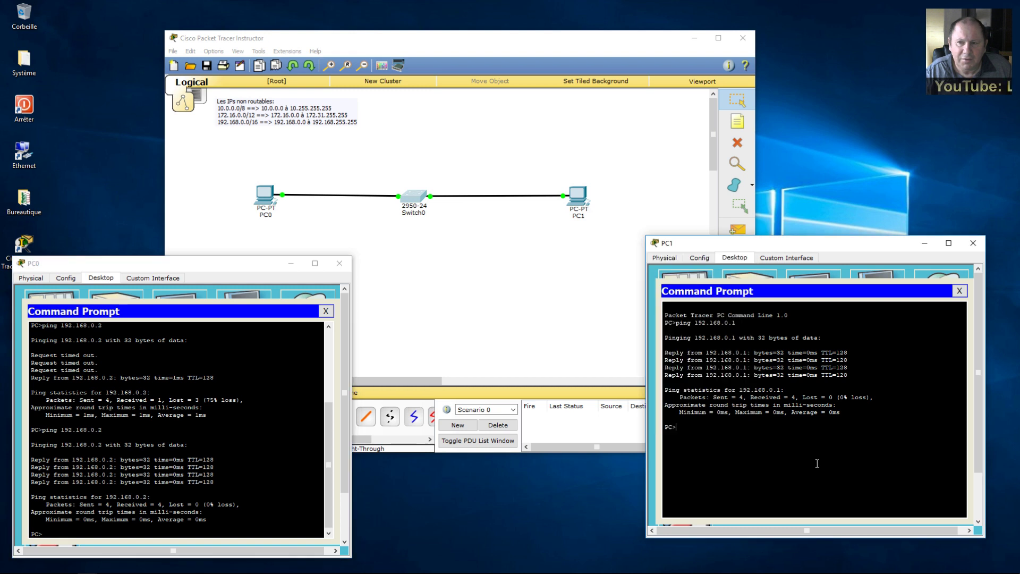
key("Up")
key("Return")
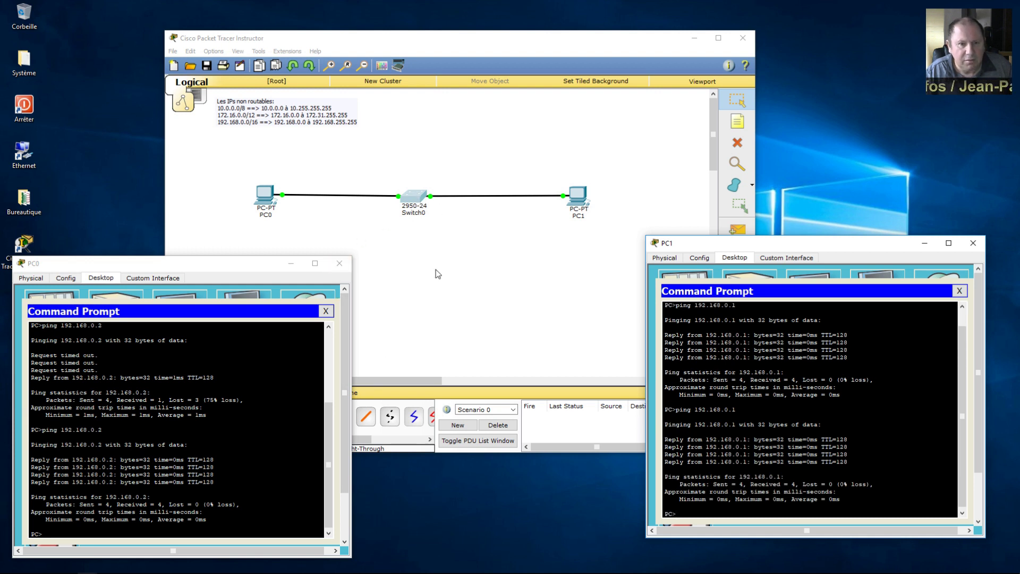
Step: Delete the 2950-24 switch between PC0 and PC1 from the topology
left_click(434, 249)
left_click(737, 142)
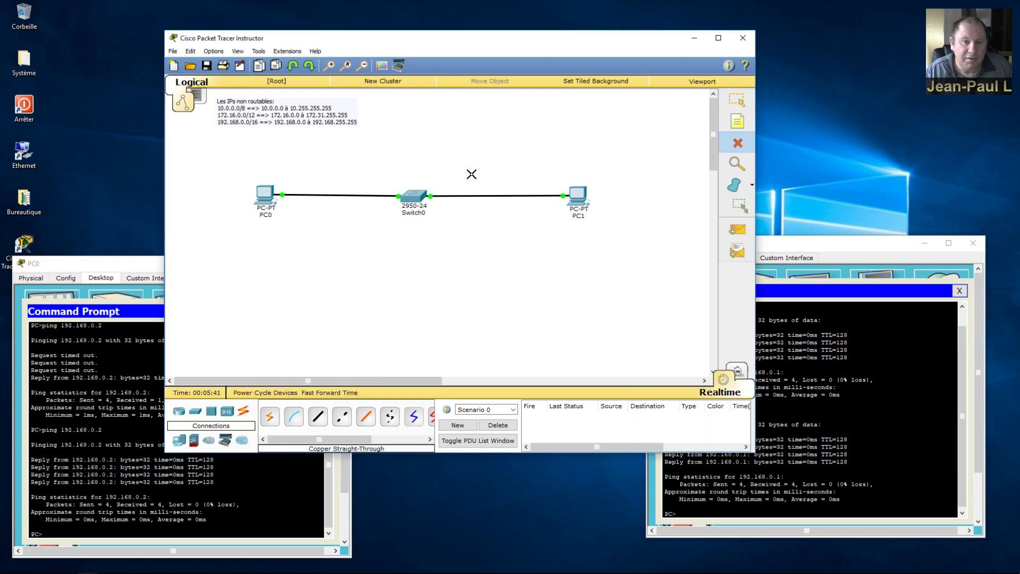
left_click(415, 195)
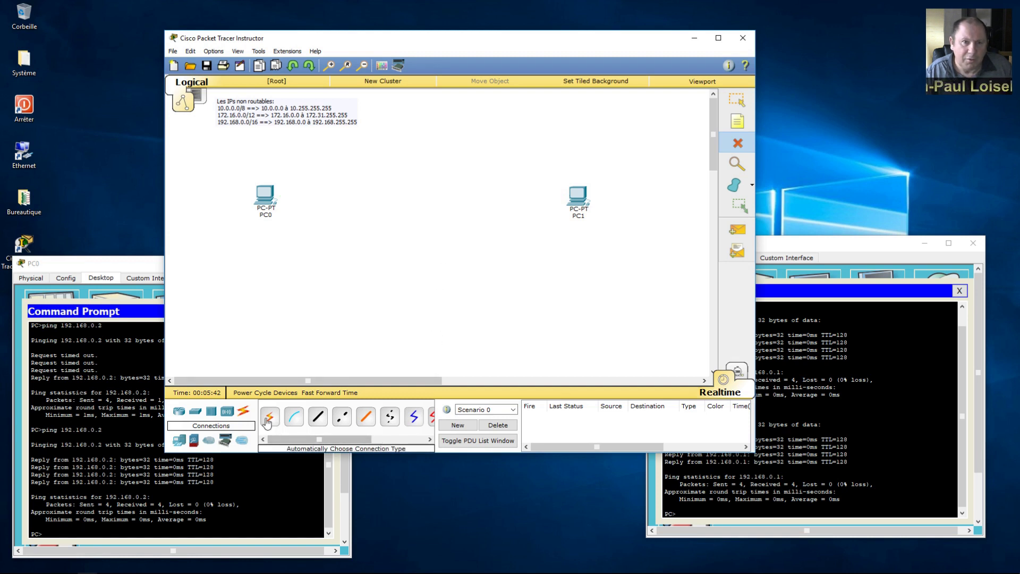
Step: Place two 2950-24 switches side by side between PC0 and PC1, moving the one beside PC0 closer to the other
left_click(195, 411)
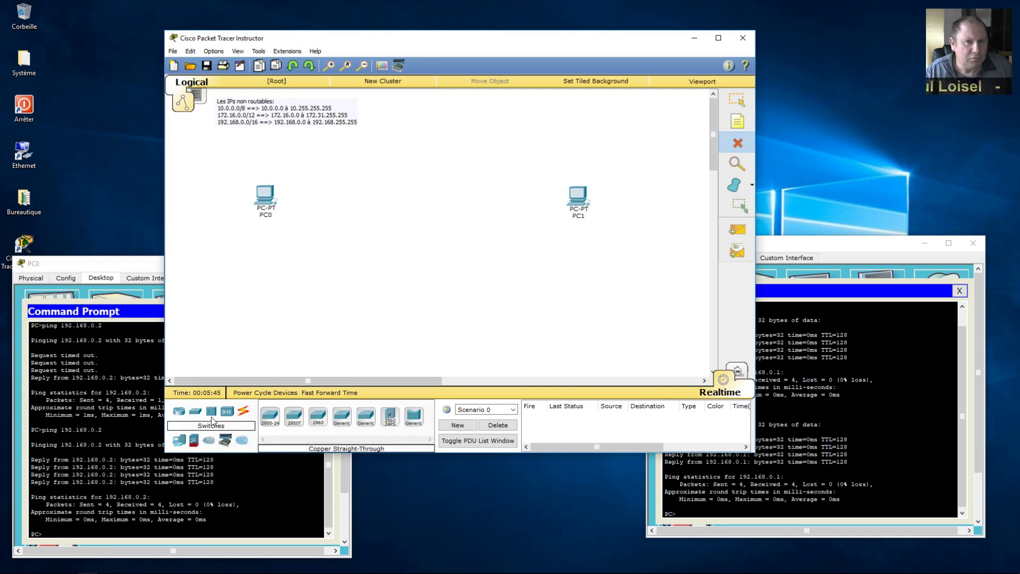
left_click(270, 417)
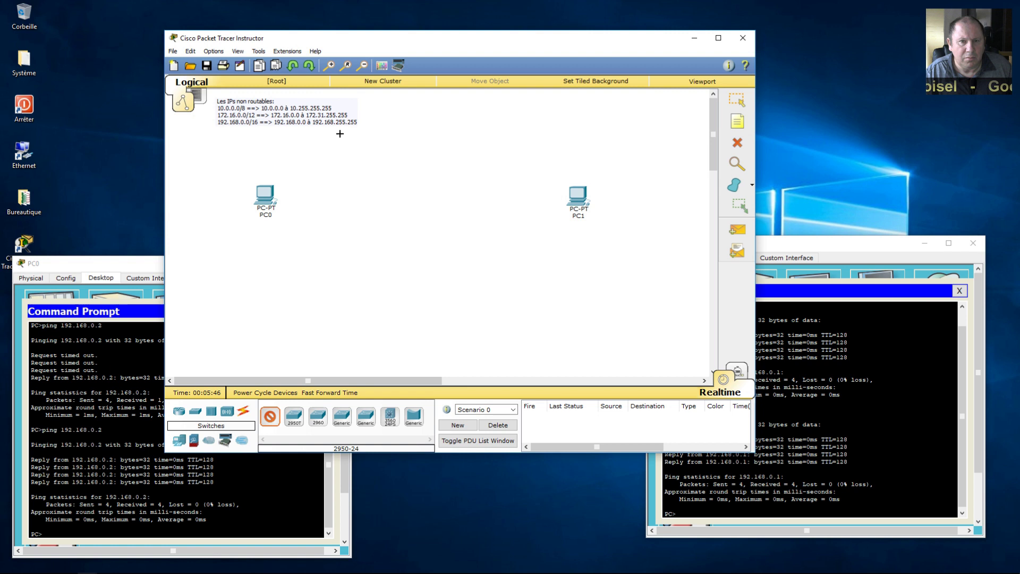
left_click(354, 198)
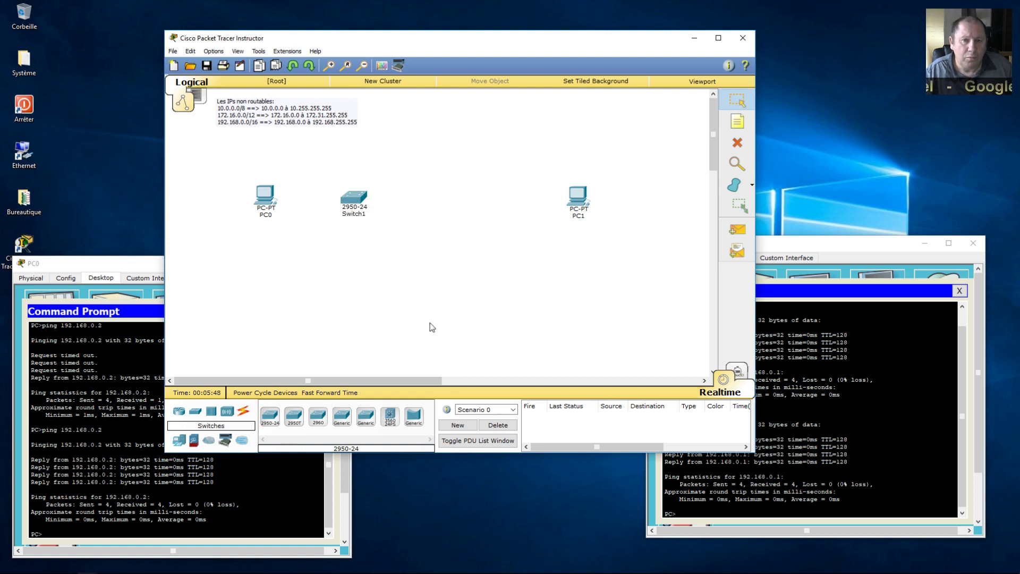
left_click(270, 416)
left_click(470, 199)
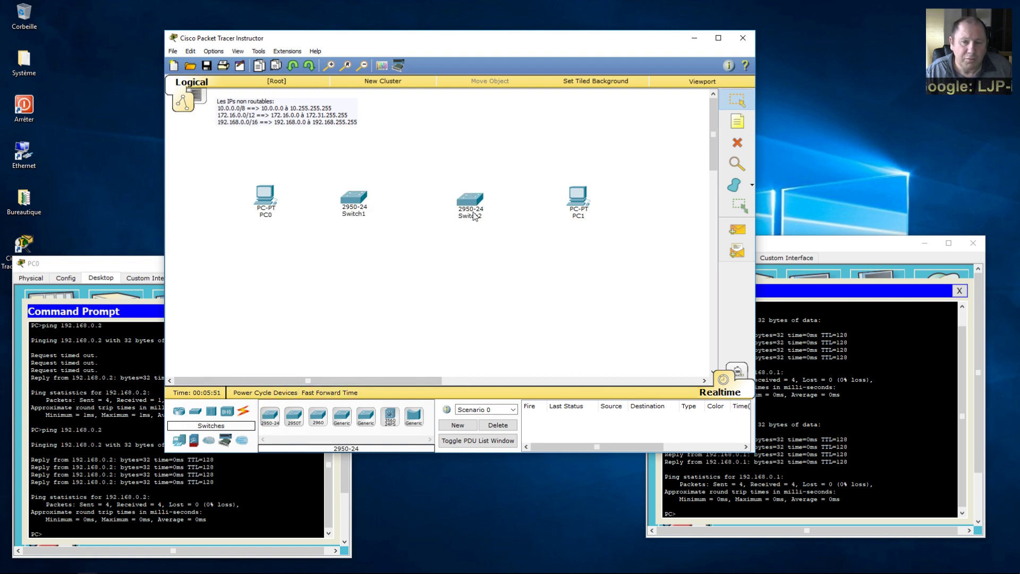
left_click_drag(361, 212, 386, 214)
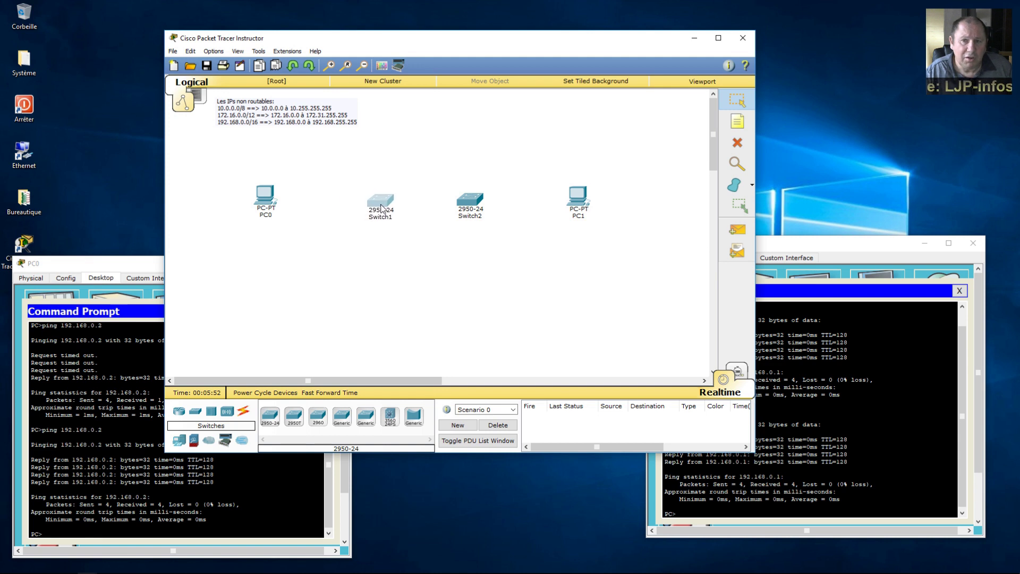
Step: Connect PC0's FastEthernet0 port to a FastEthernet port on Switch1 with a copper straight-through cable
left_click(245, 413)
left_click(318, 417)
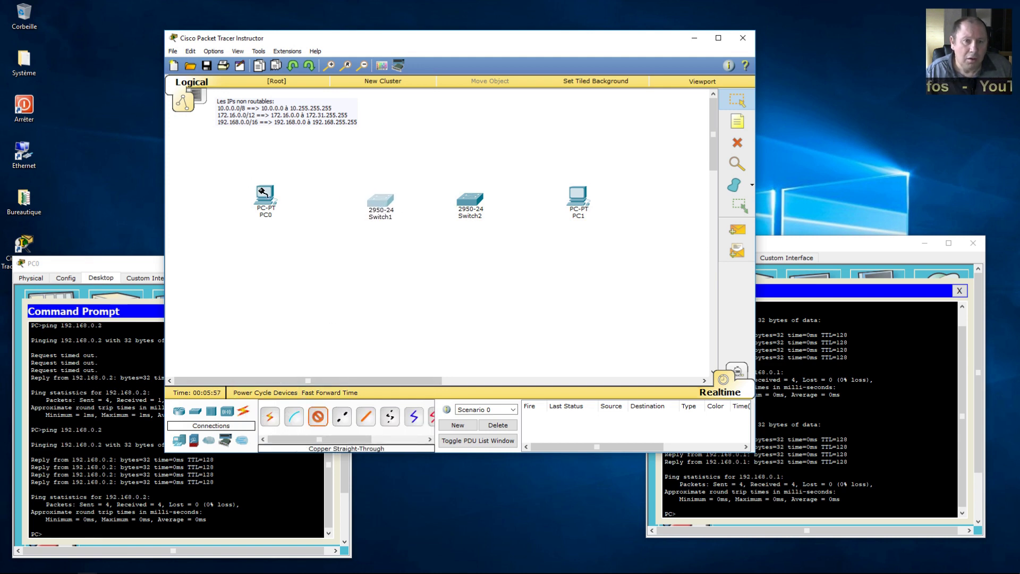
left_click(269, 198)
left_click(303, 210)
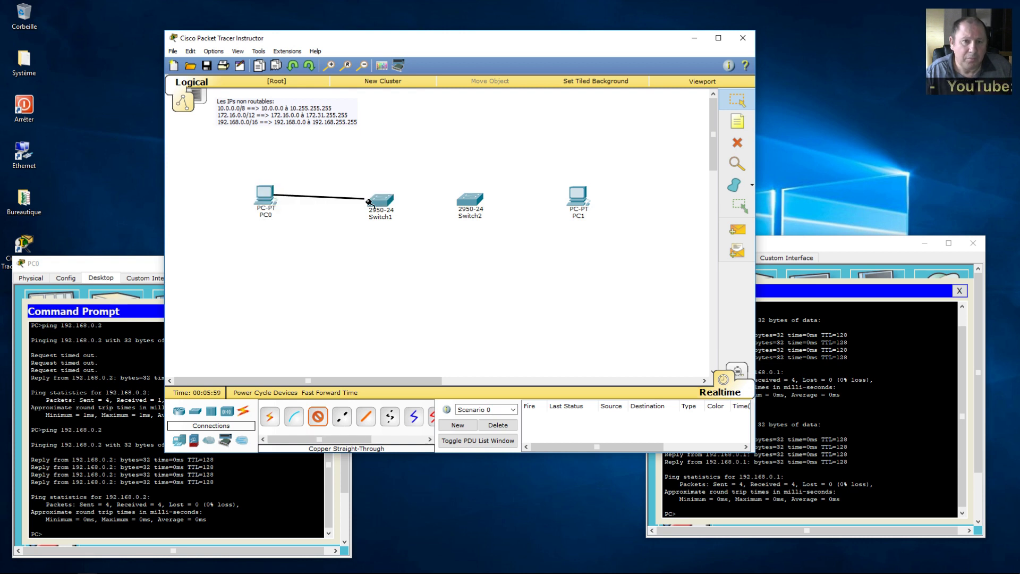
left_click(377, 201)
left_click(404, 210)
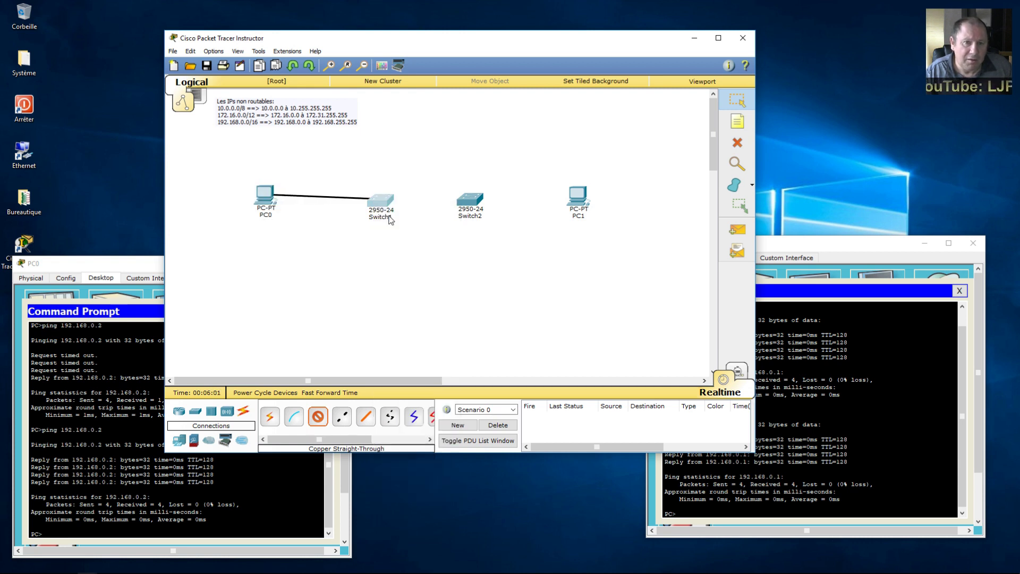
Step: Connect Switch1 to Switch2's FastEthernet0/1 port with a copper cross-over cable
left_click(342, 417)
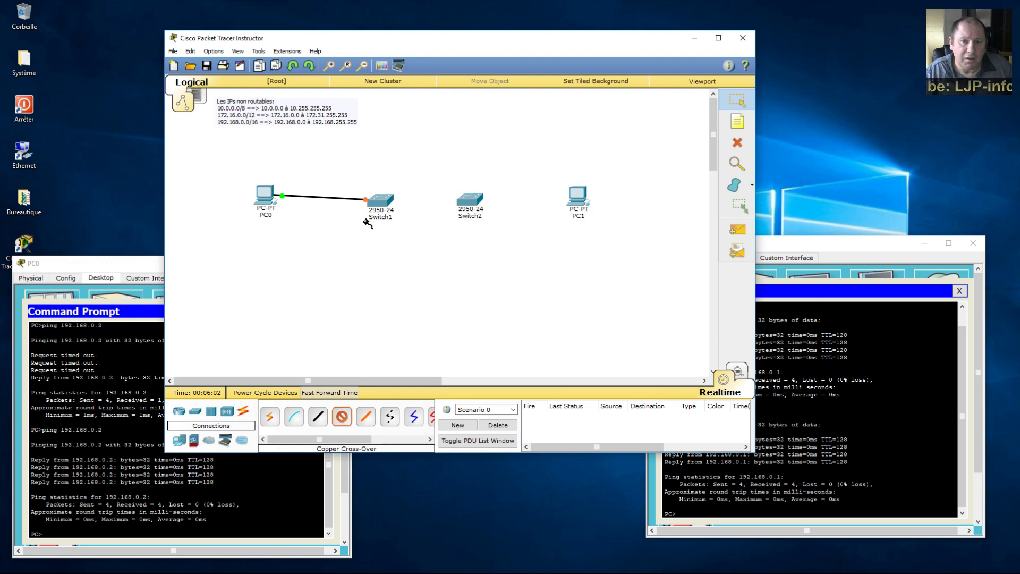
left_click(385, 204)
left_click(407, 230)
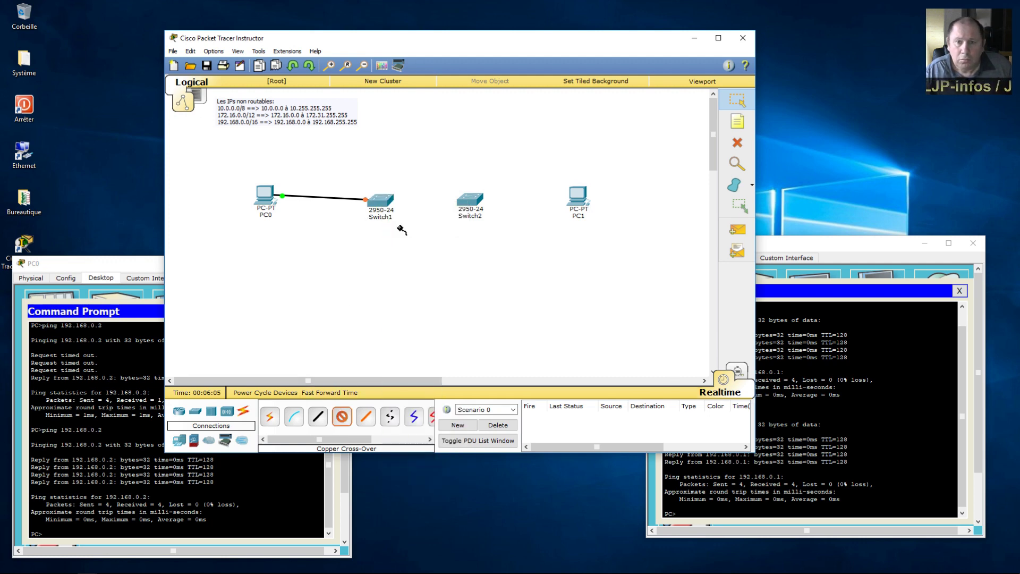
left_click(473, 204)
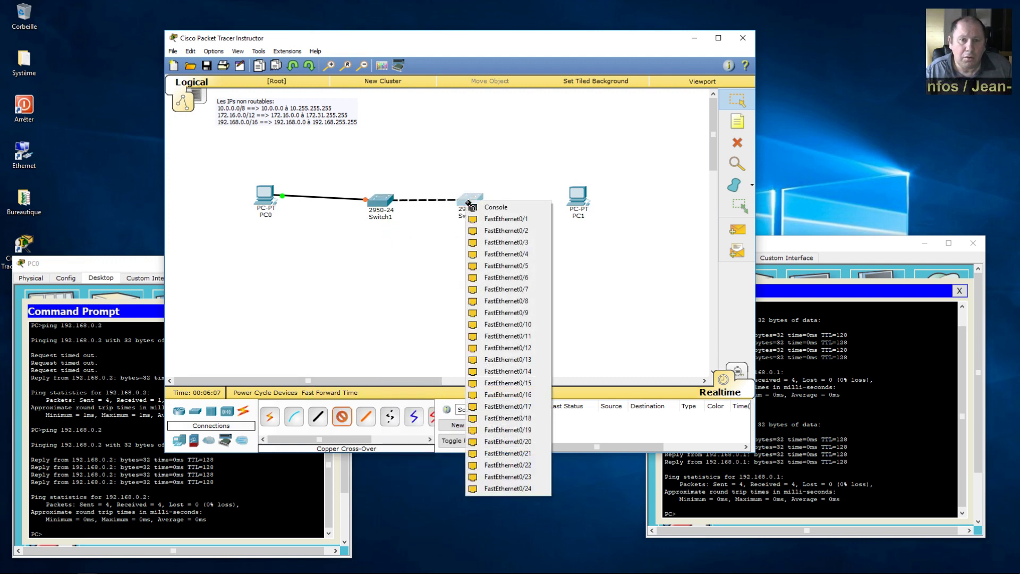
left_click(485, 220)
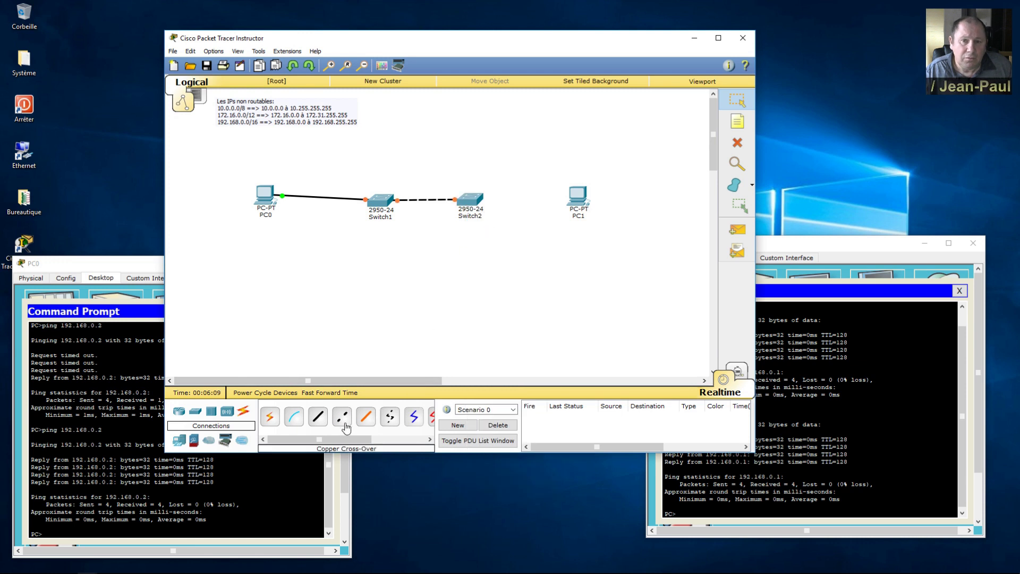
Step: Connect Switch2's FastEthernet0/2 port to PC1's FastEthernet0 port with a copper straight-through cable
left_click(319, 417)
left_click(472, 202)
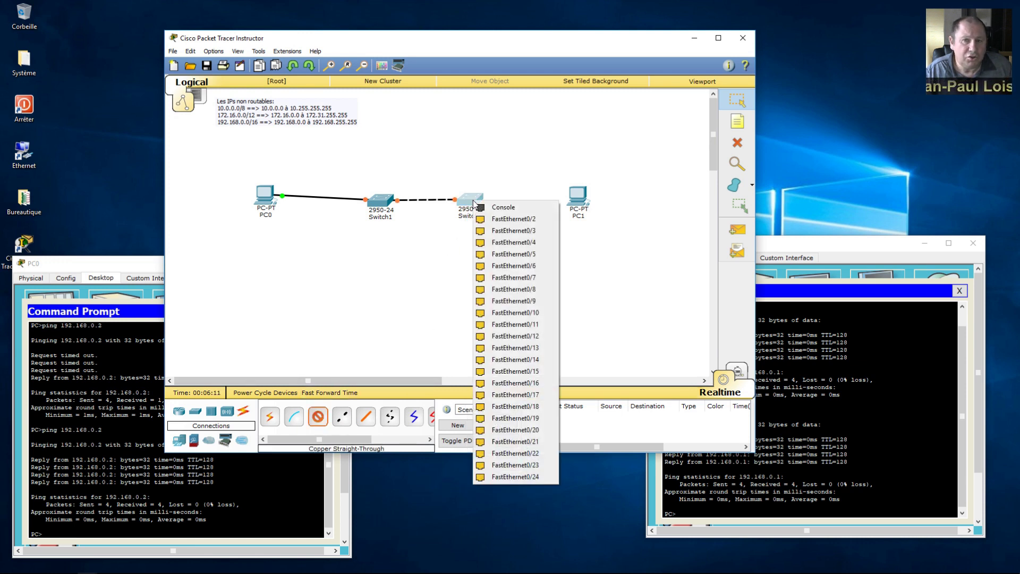
left_click(511, 219)
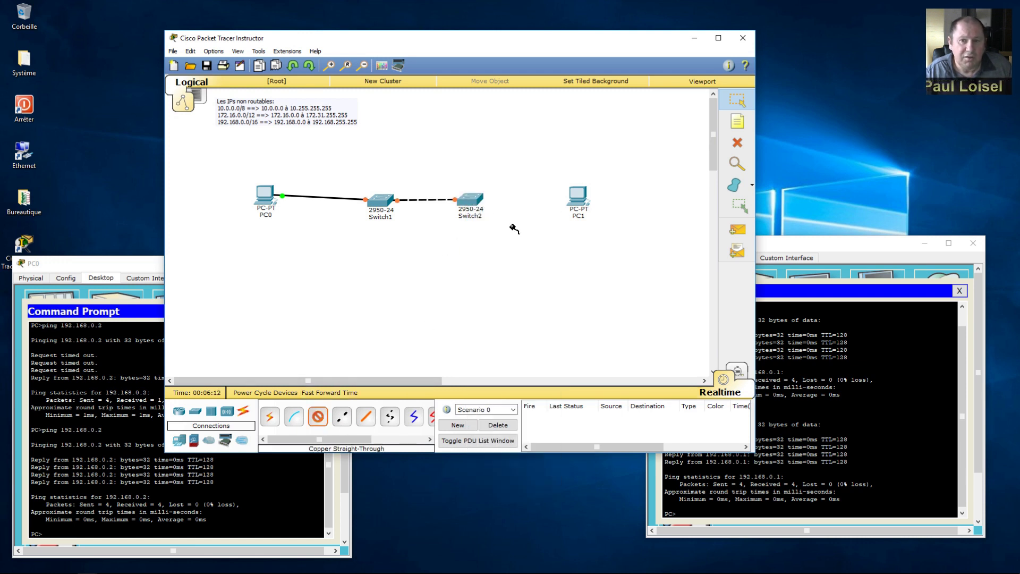
left_click(576, 198)
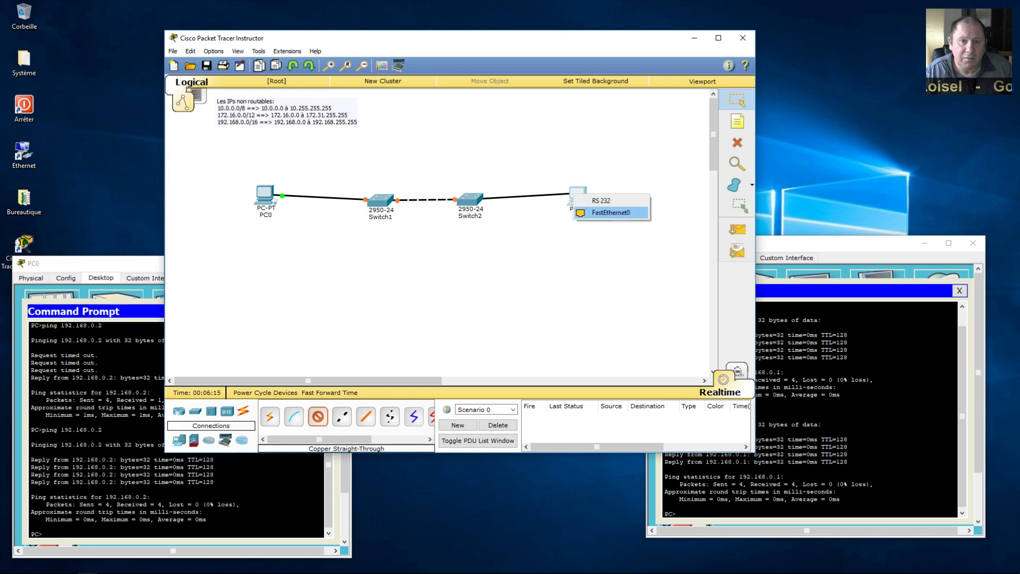
left_click(606, 217)
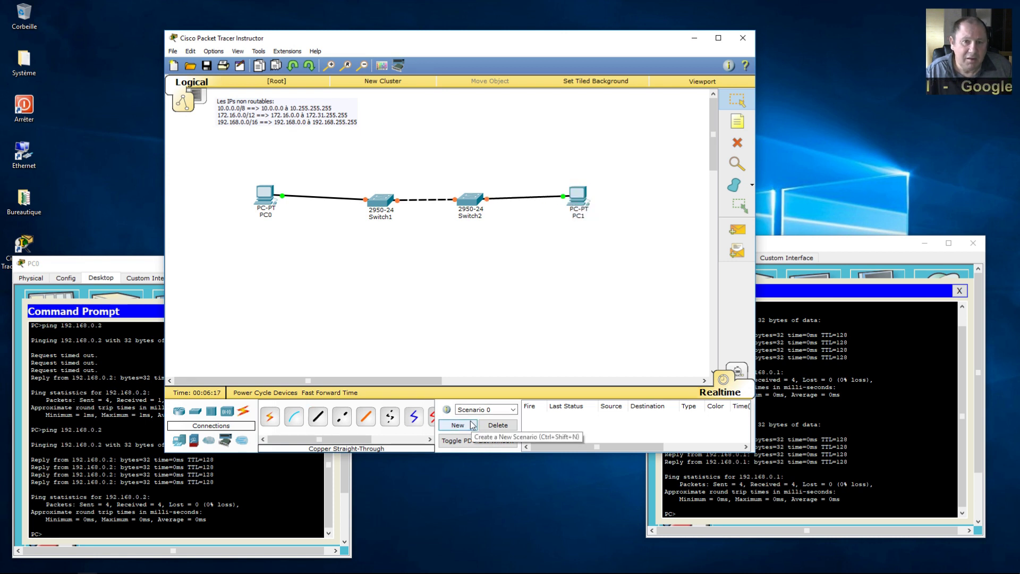
Step: Close the Command Prompt on both PC0 and PC1, leaving their device windows open
left_click(139, 264)
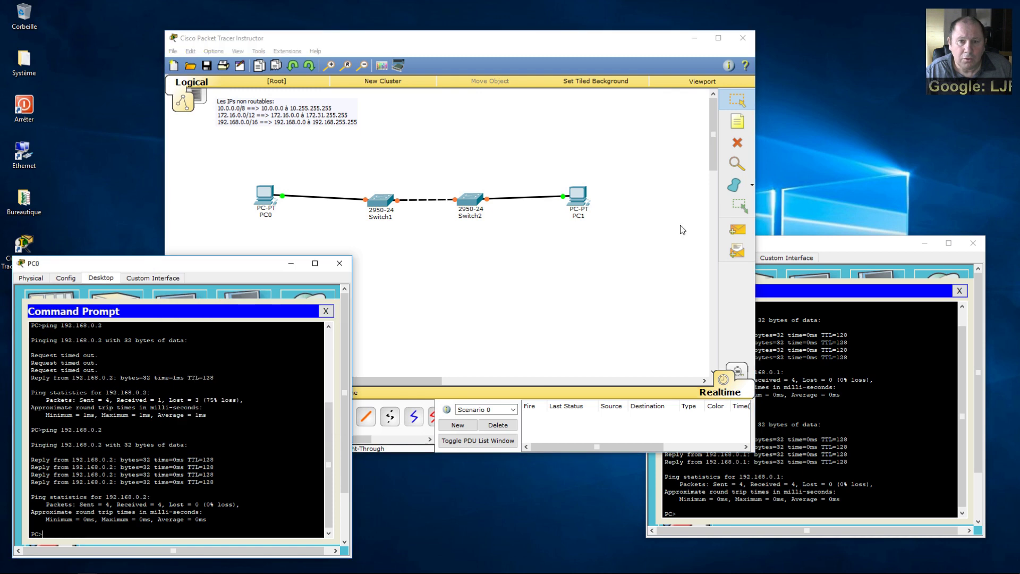
left_click(816, 245)
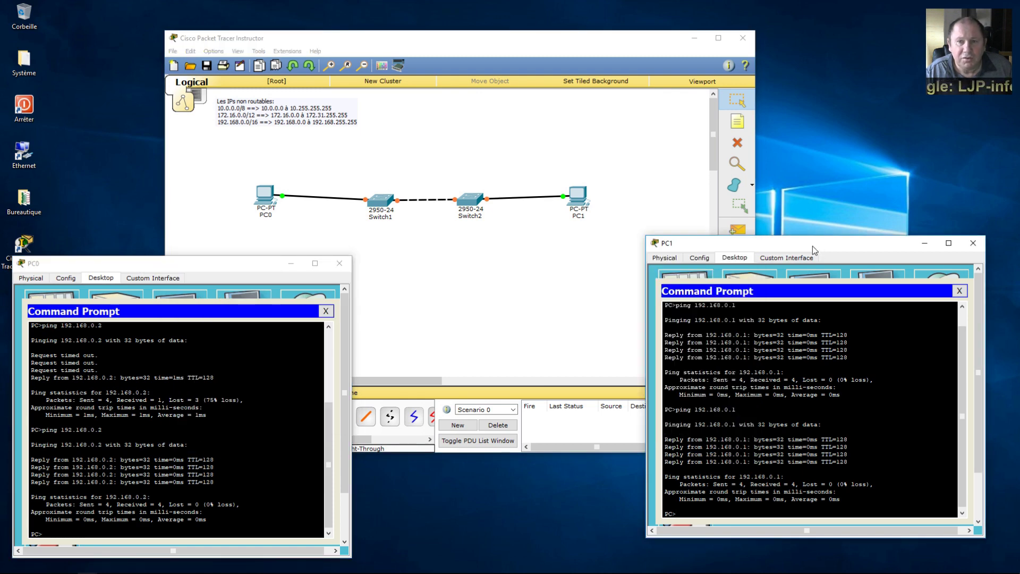
left_click(326, 310)
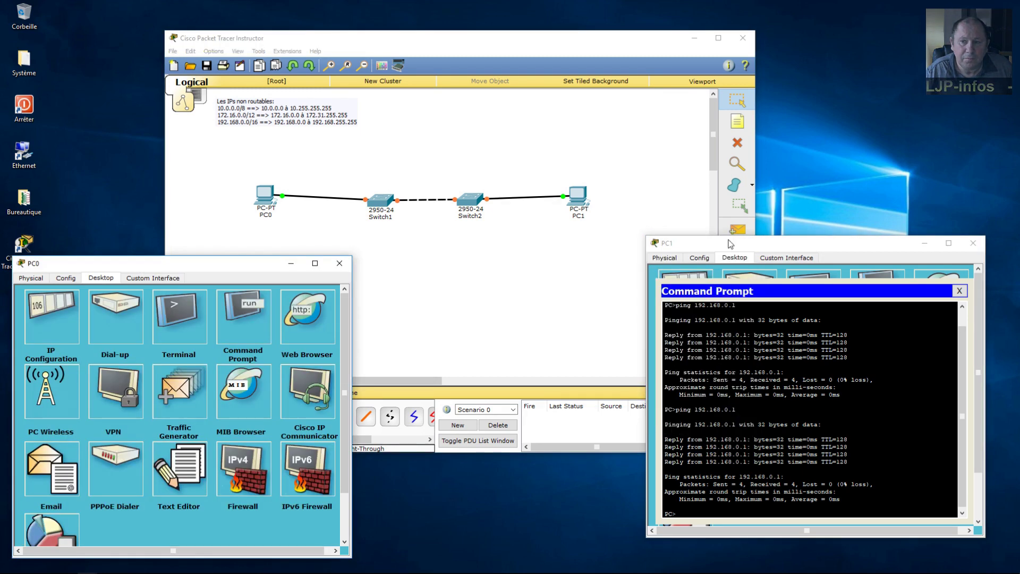
left_click(960, 292)
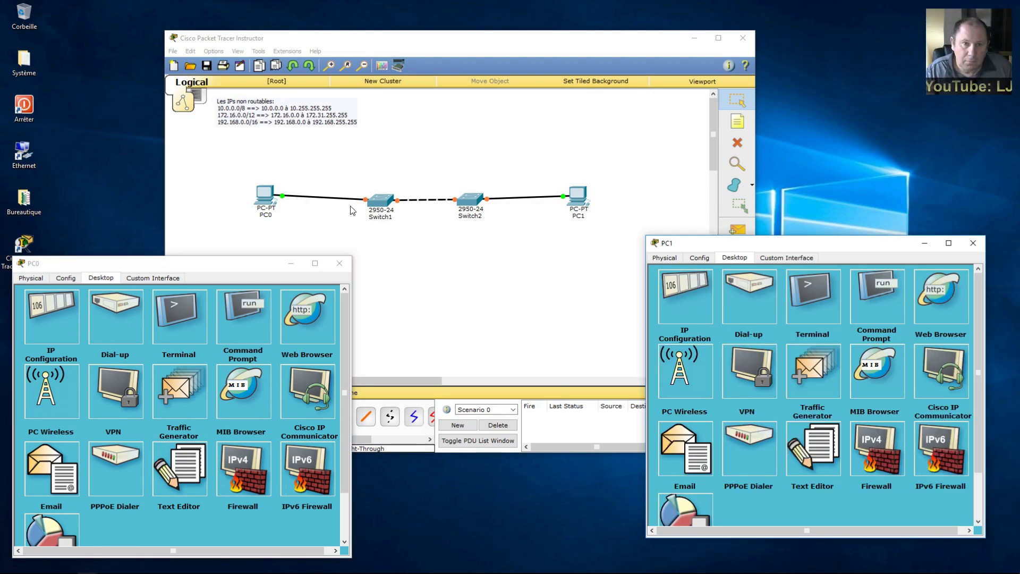
Step: Nudge PC0 and PC1 slightly down in the workspace to line them up with the two switches
left_click(271, 203)
left_click_drag(271, 203, 273, 207)
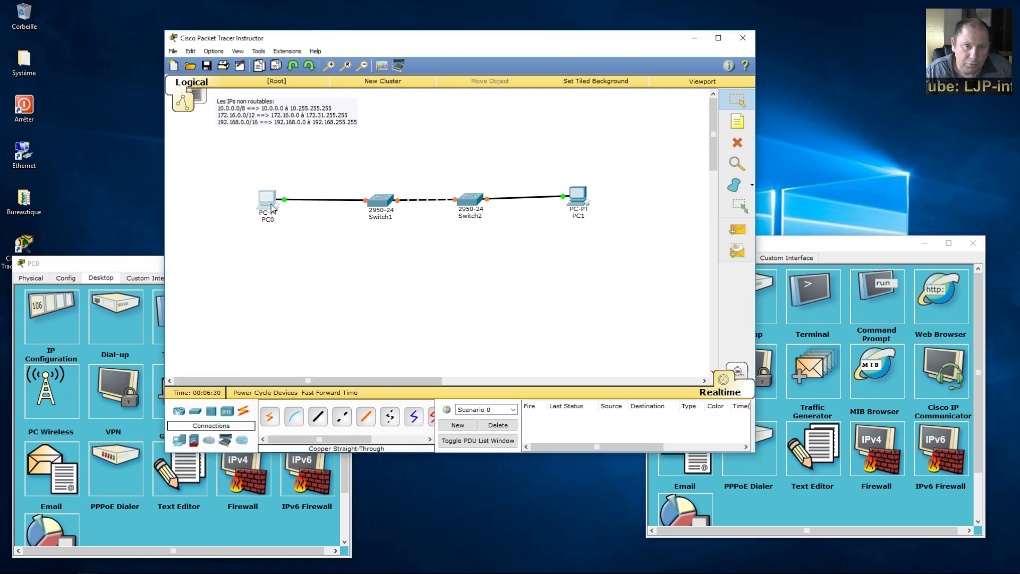
left_click_drag(579, 199, 578, 203)
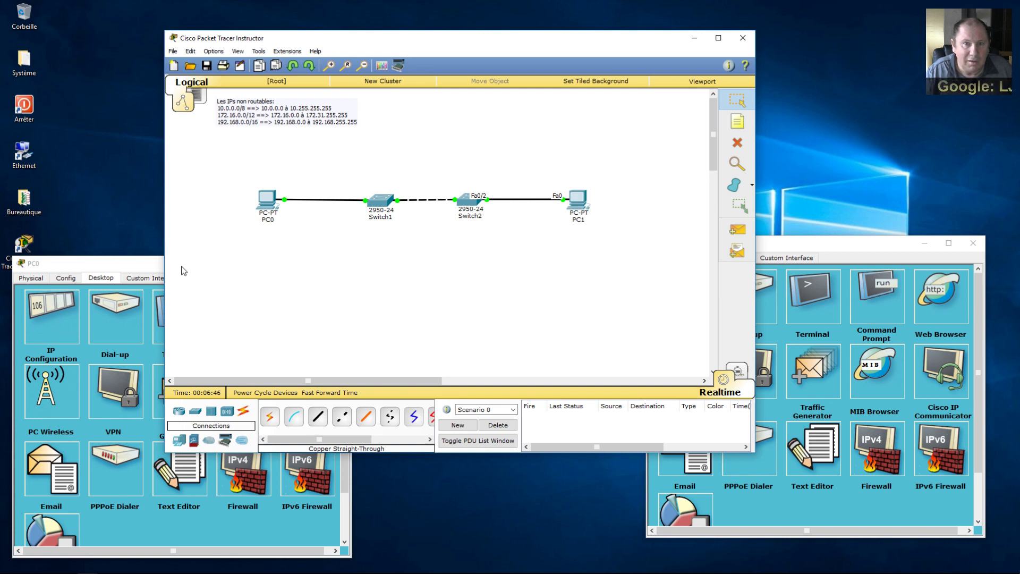
Step: Ping 192.168.0.2 from PC0's Command Prompt and close the PC0 and PC1 device windows
left_click(138, 263)
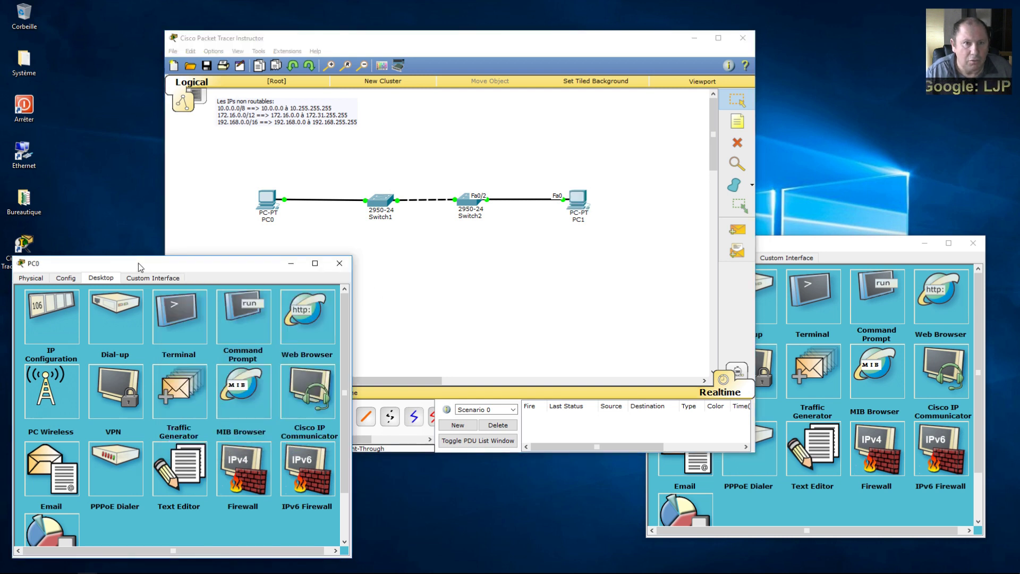
left_click(245, 313)
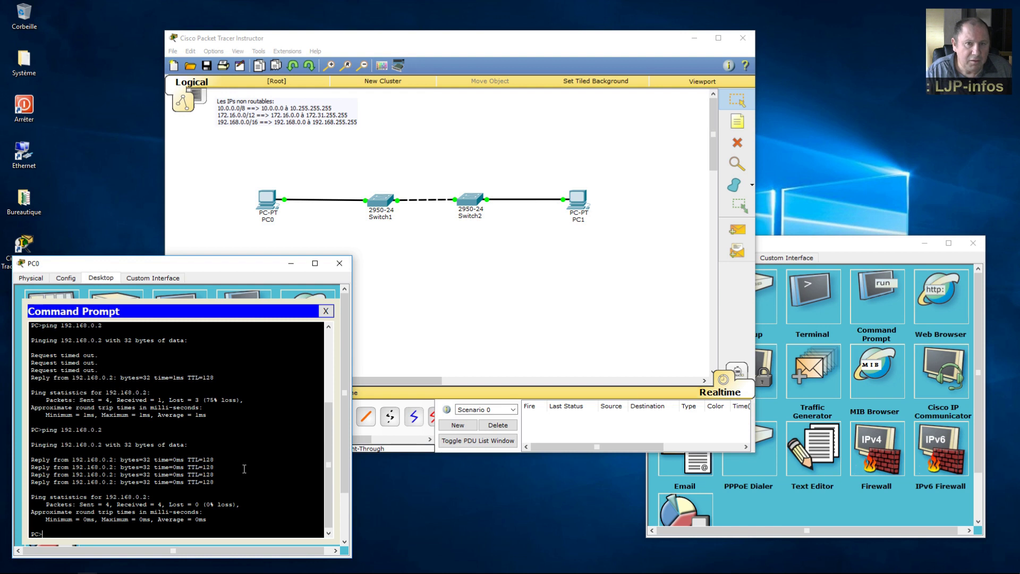
key("Up")
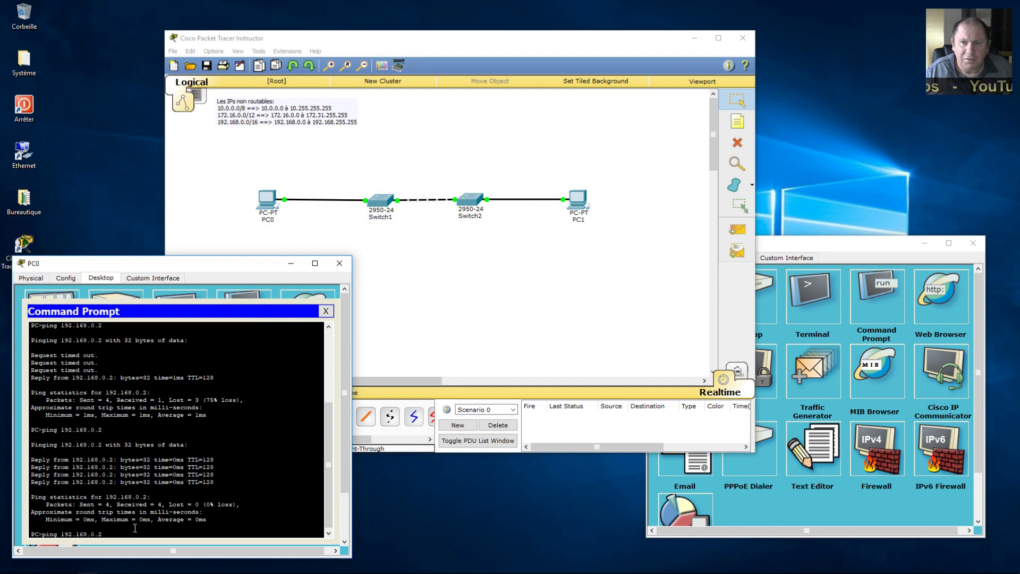
key("Return")
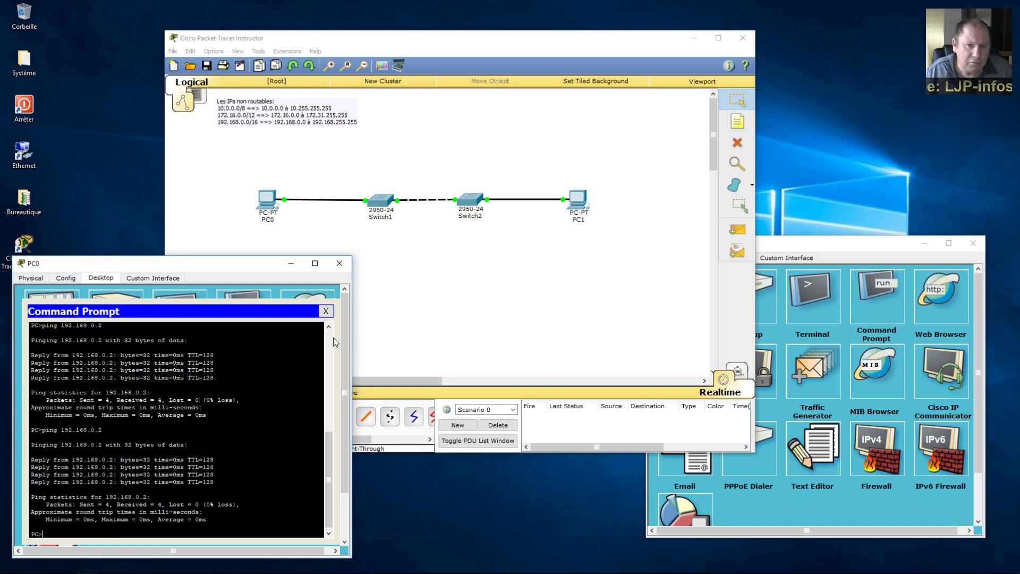
left_click(343, 269)
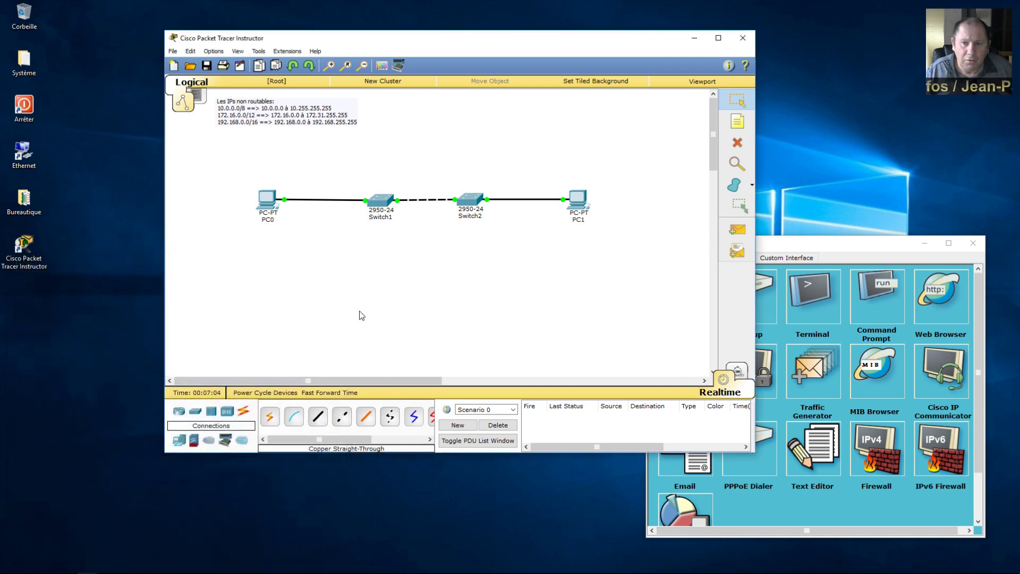
left_click(973, 243)
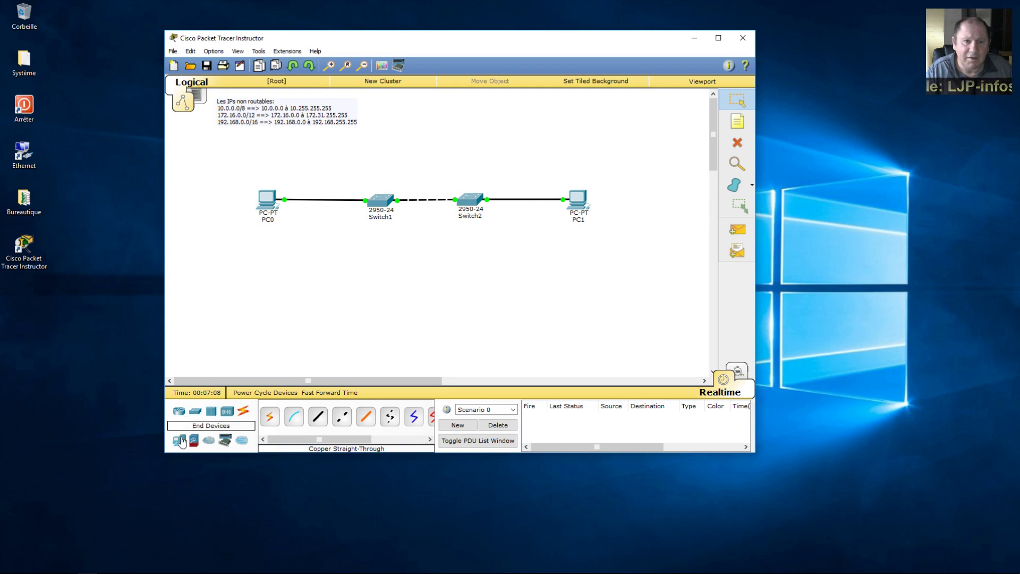
Step: Place three more PC-PT devices in a column below PC0 and shift the whole topology up a little
left_click(180, 440)
left_click(269, 416)
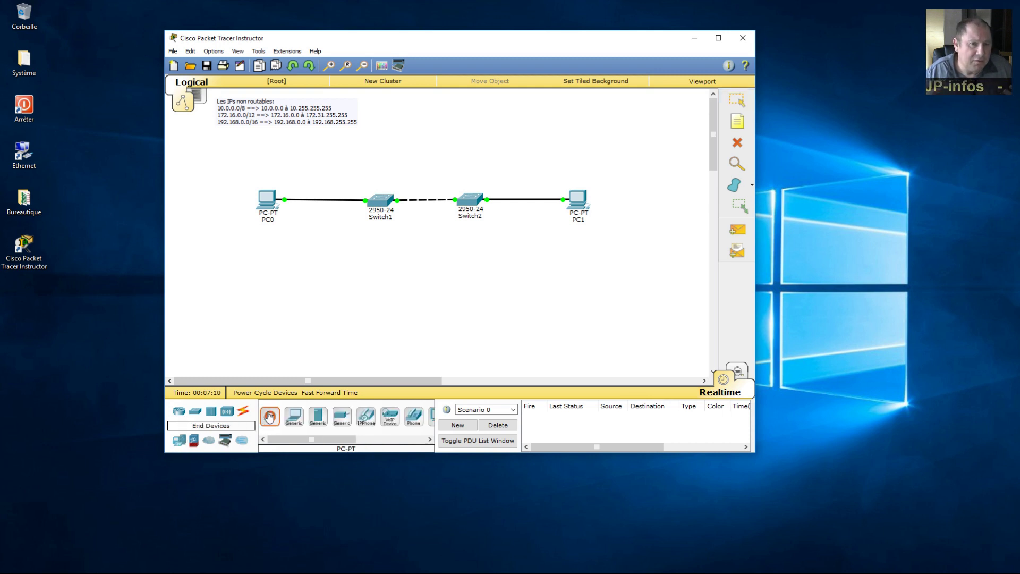
left_click(270, 256)
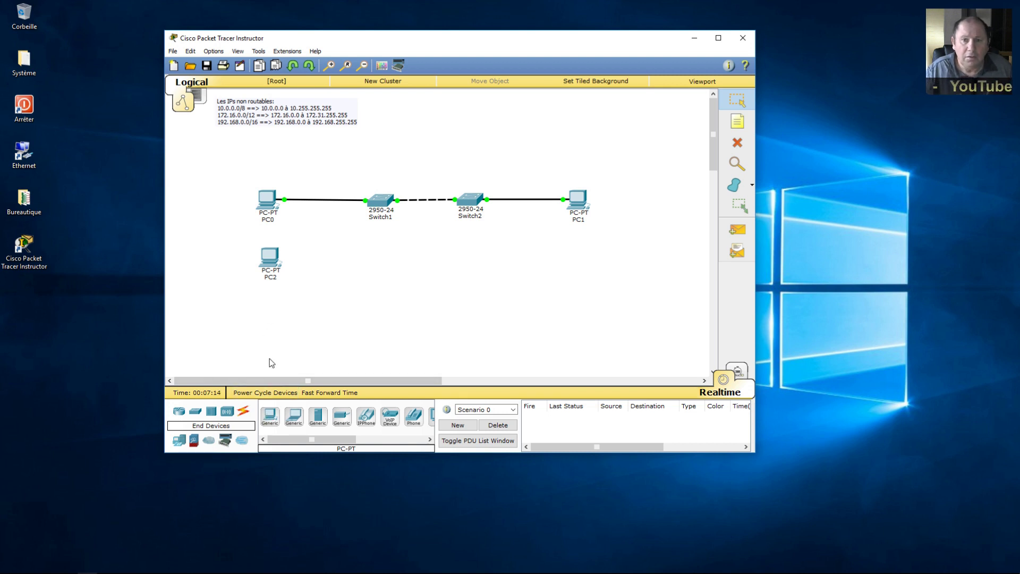
left_click(270, 417)
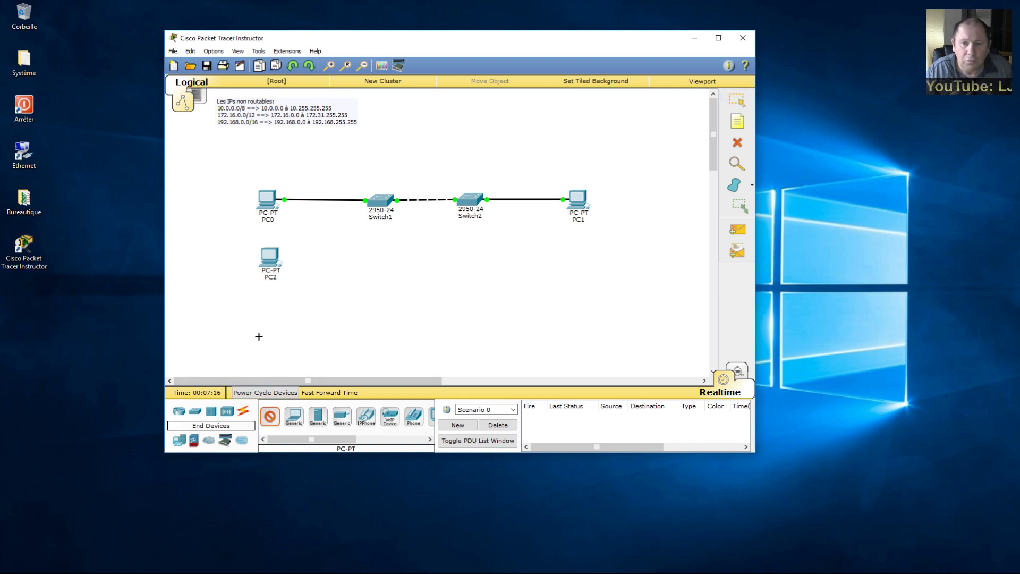
left_click(269, 303)
left_click(271, 417)
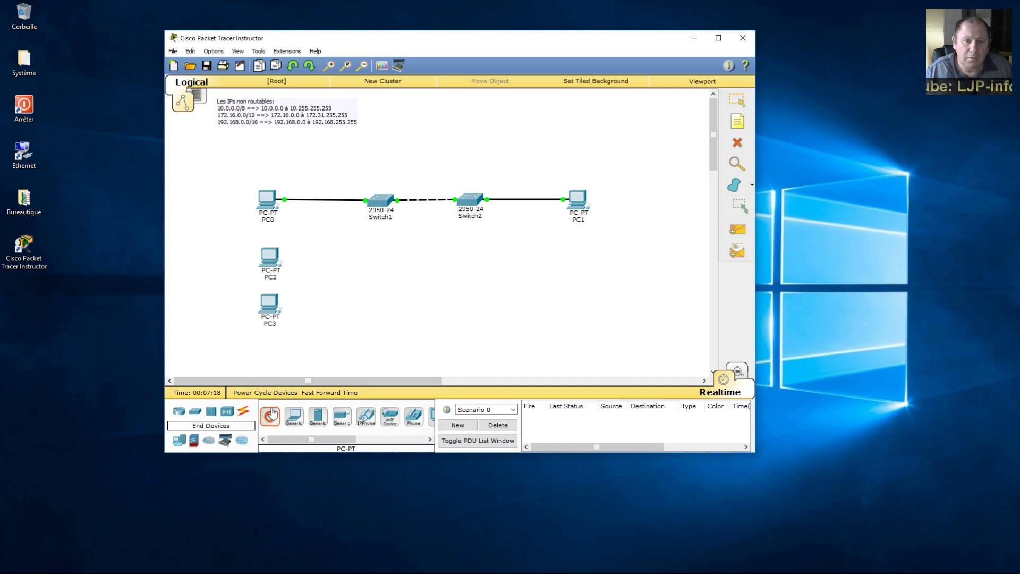
left_click(269, 352)
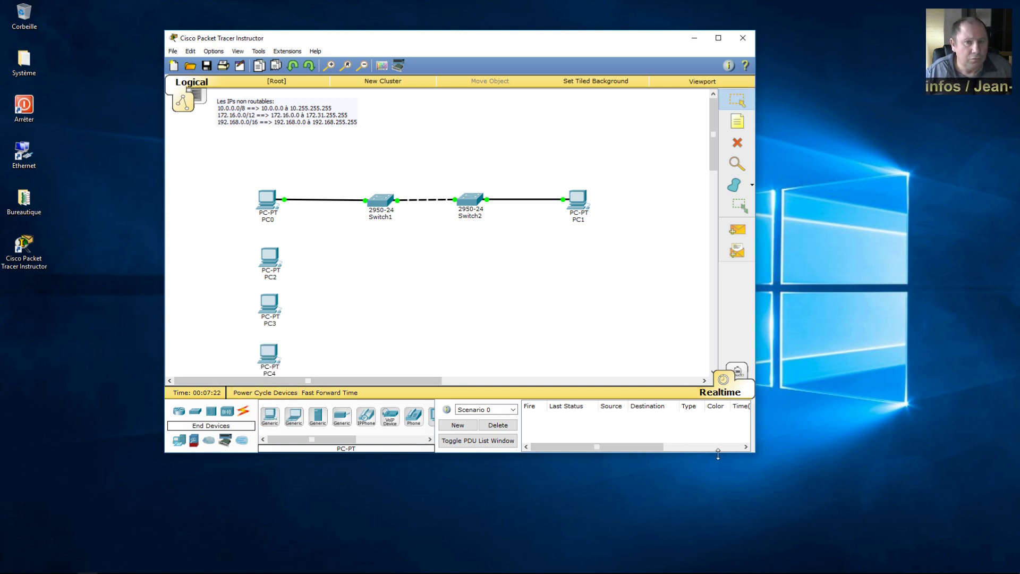
left_click_drag(636, 173, 271, 328)
left_click(374, 342)
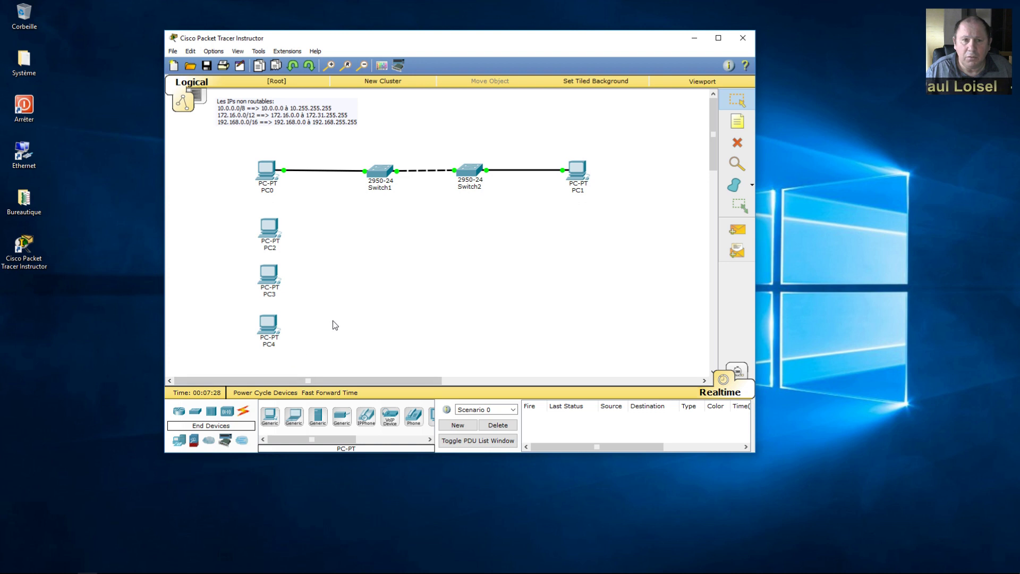
Step: Place three more PC-PT devices in a column below PC1
left_click(270, 417)
left_click(576, 224)
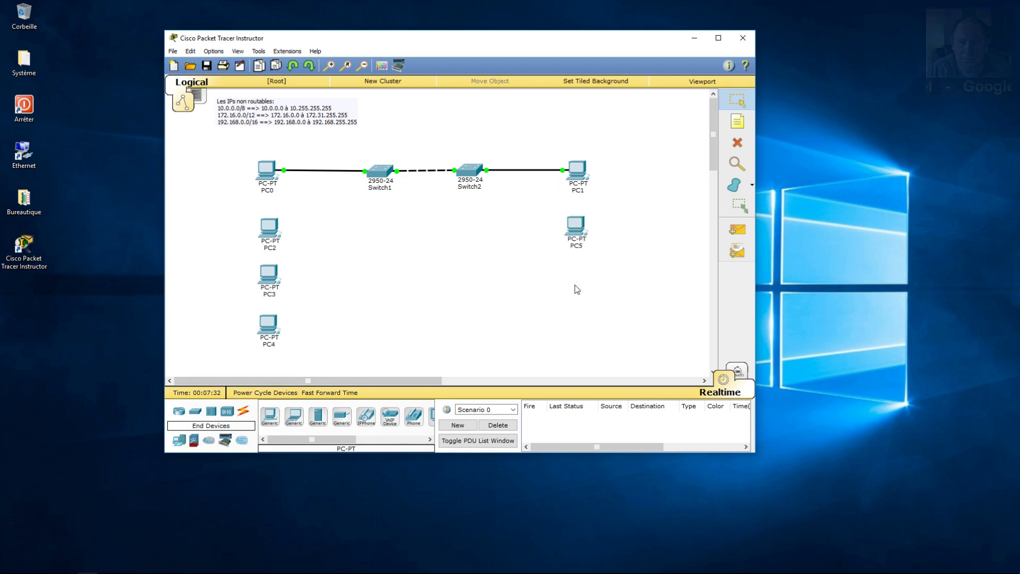
left_click(270, 417, "ctrl")
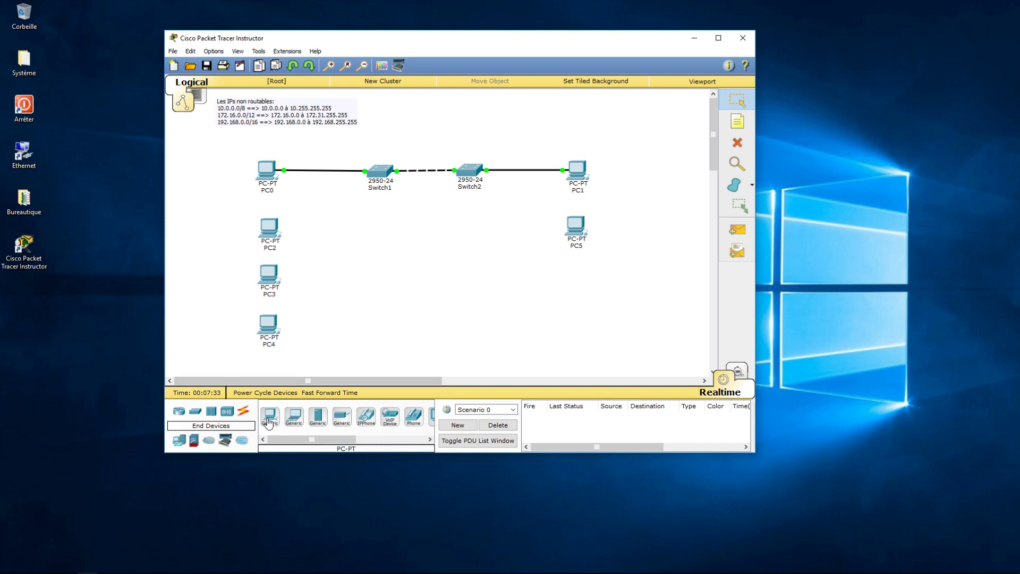
left_click(575, 274)
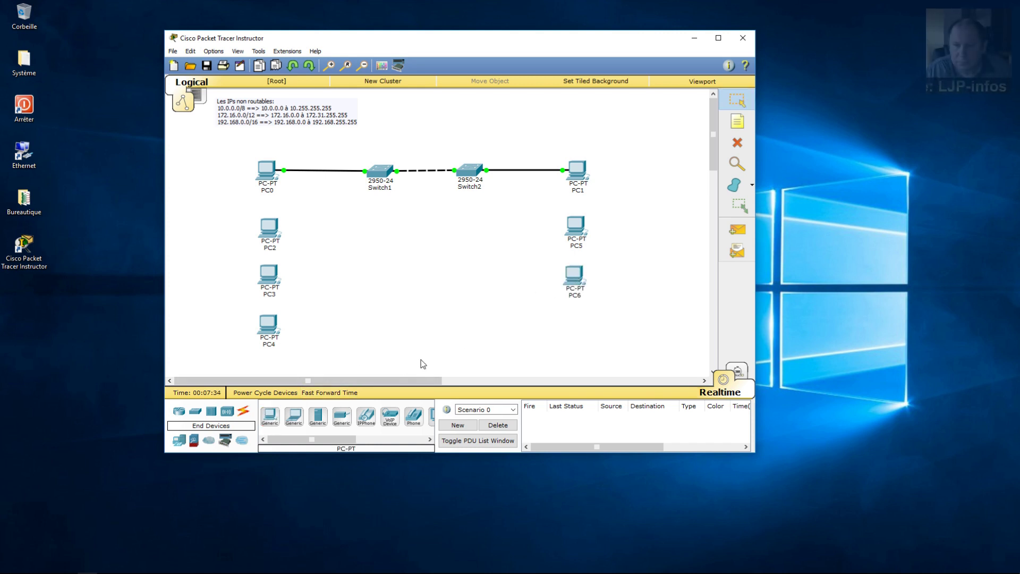
left_click(575, 316)
Step: Connect PC2's FastEthernet0 port to Switch1's FastEthernet0/3 port with a copper straight-through cable
left_click(243, 411)
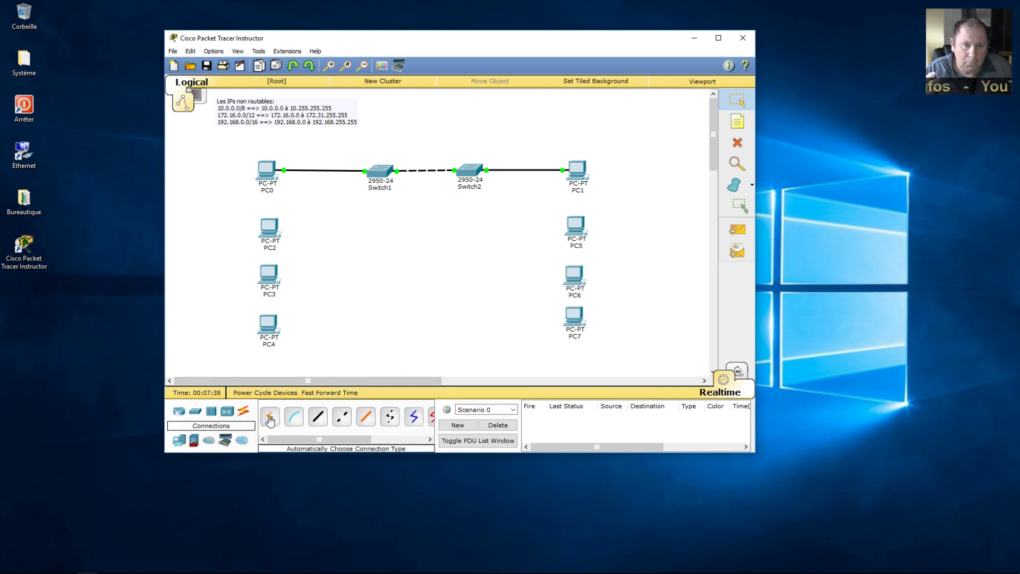
left_click(317, 417, "ctrl")
left_click(280, 232)
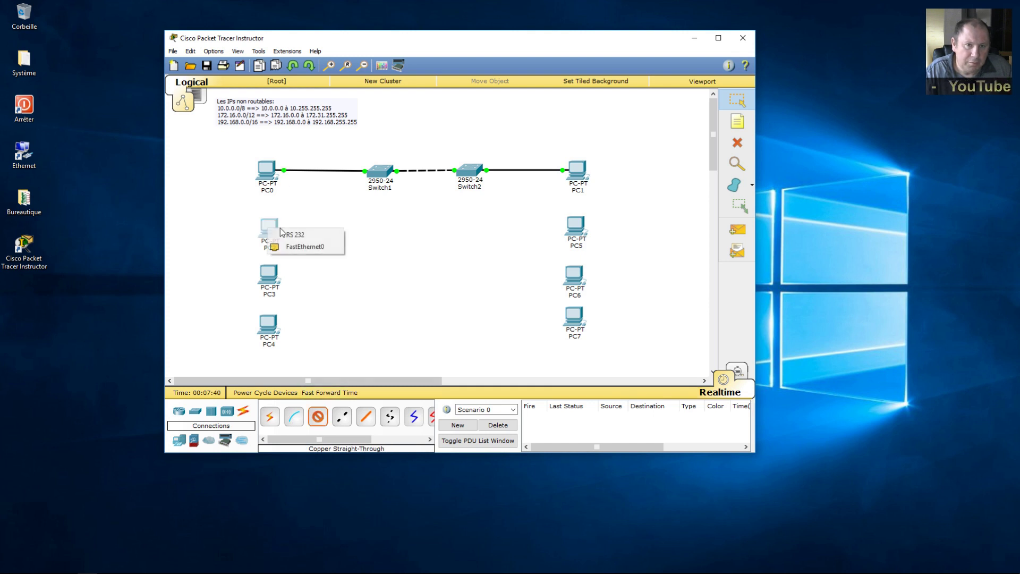
left_click(303, 246)
left_click(379, 171)
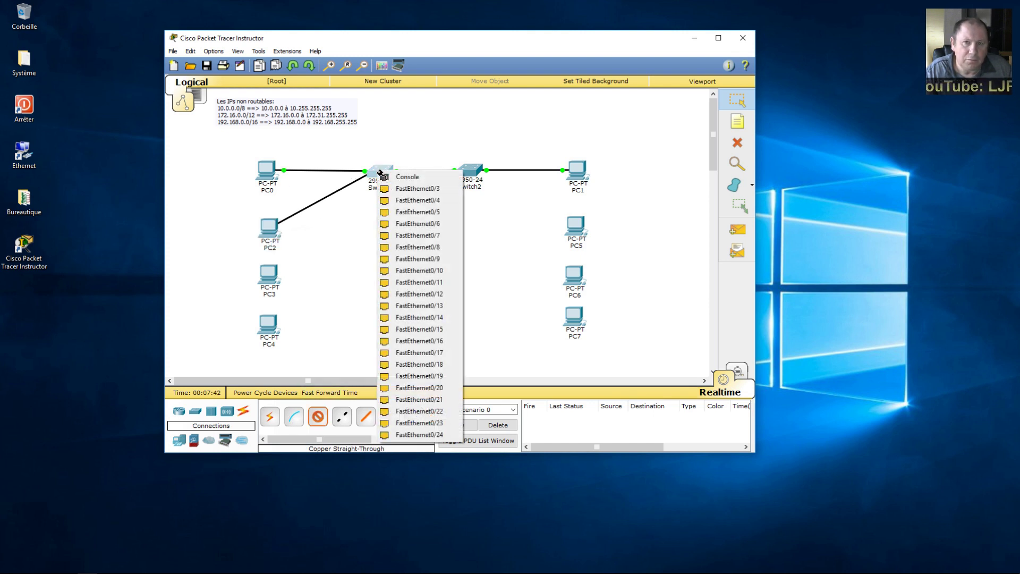
left_click(417, 188)
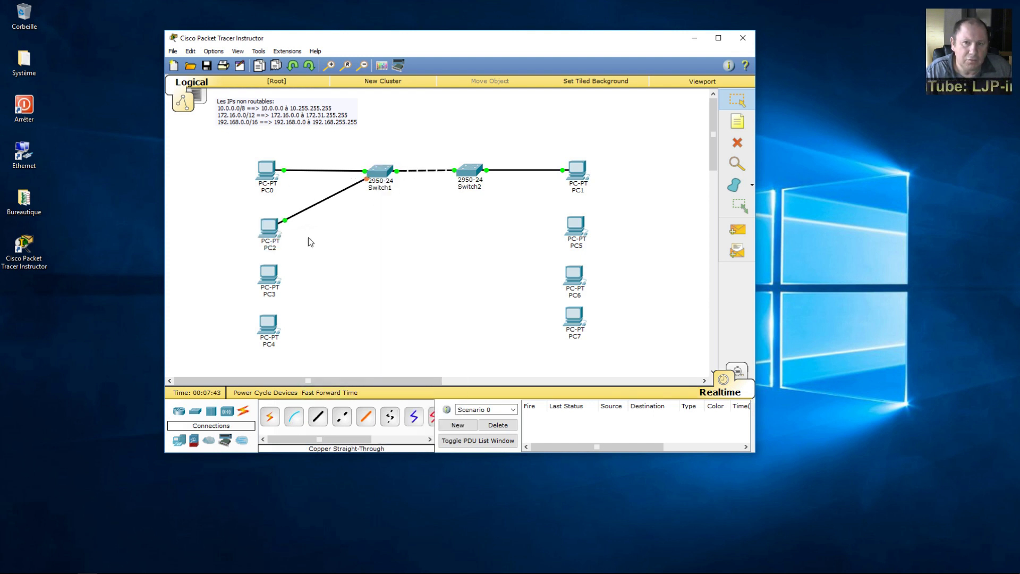
Step: Connect PC3's FastEthernet0 port to Switch1's FastEthernet0/4 port with a copper straight-through cable
left_click(317, 417, "ctrl")
left_click(269, 283)
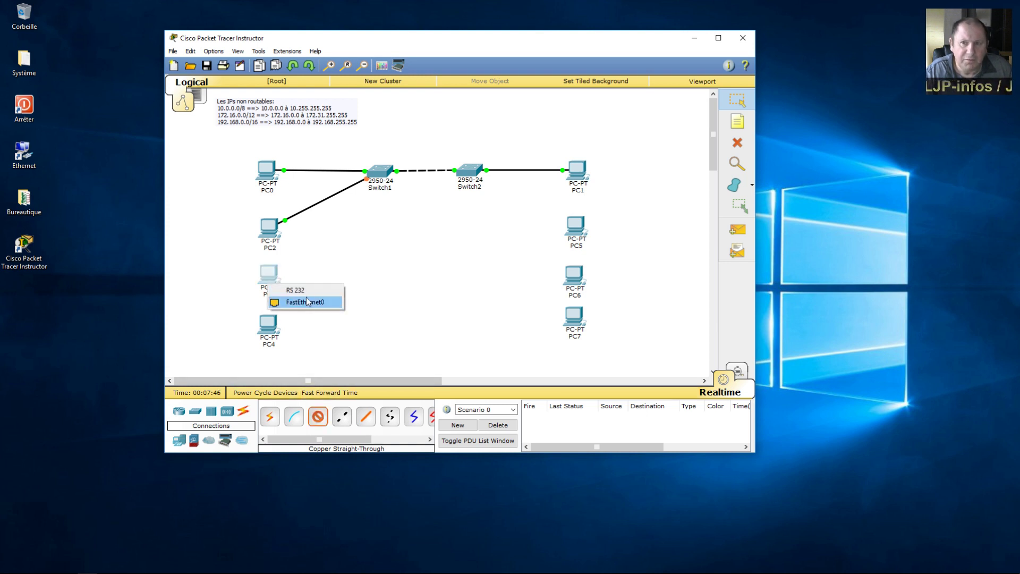
left_click(307, 301)
left_click(380, 176)
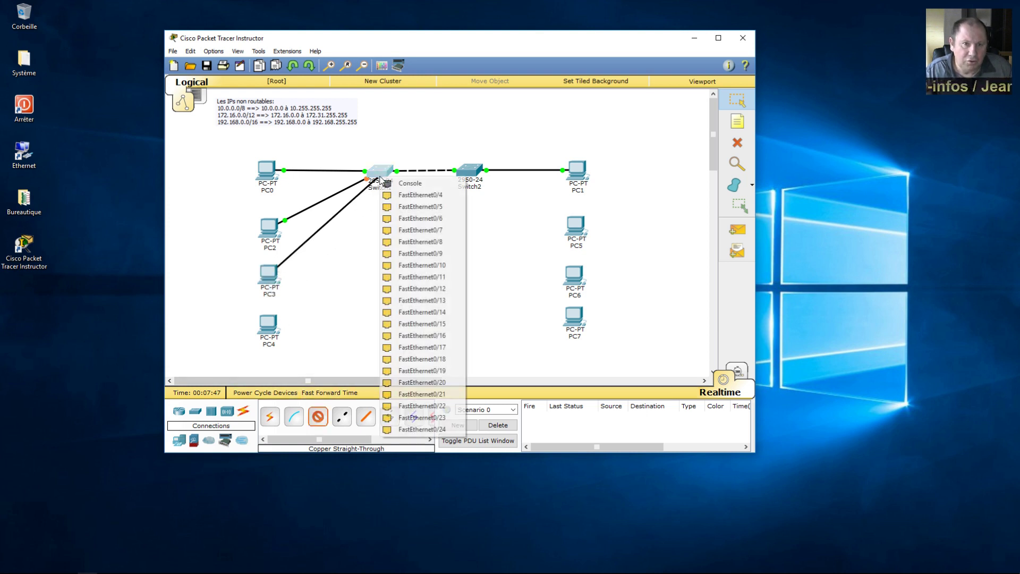
left_click(404, 198)
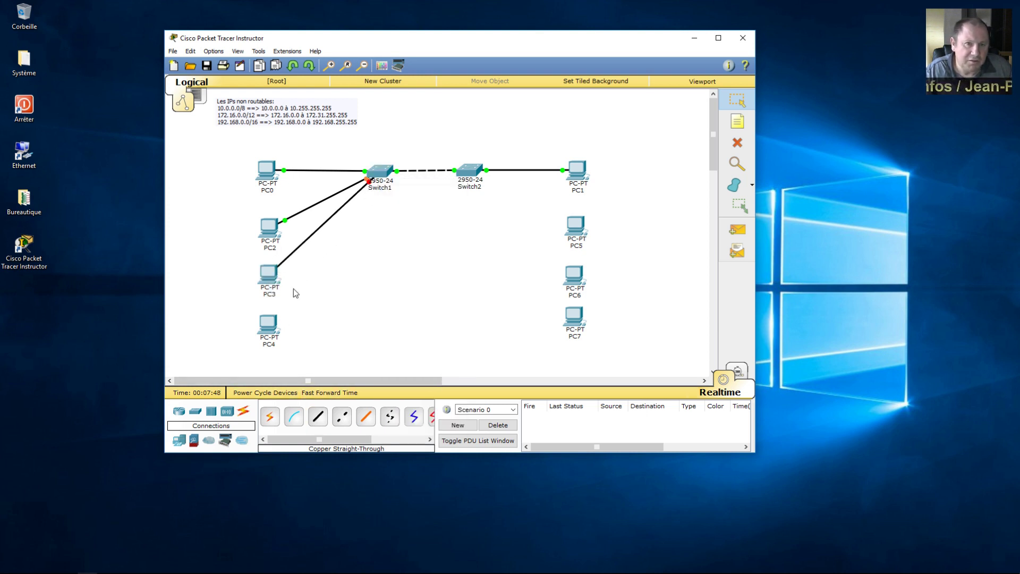
Step: Connect PC4's FastEthernet0 port to a free FastEthernet port on Switch1 with a copper straight-through cable
left_click(319, 418, "ctrl")
left_click(270, 332)
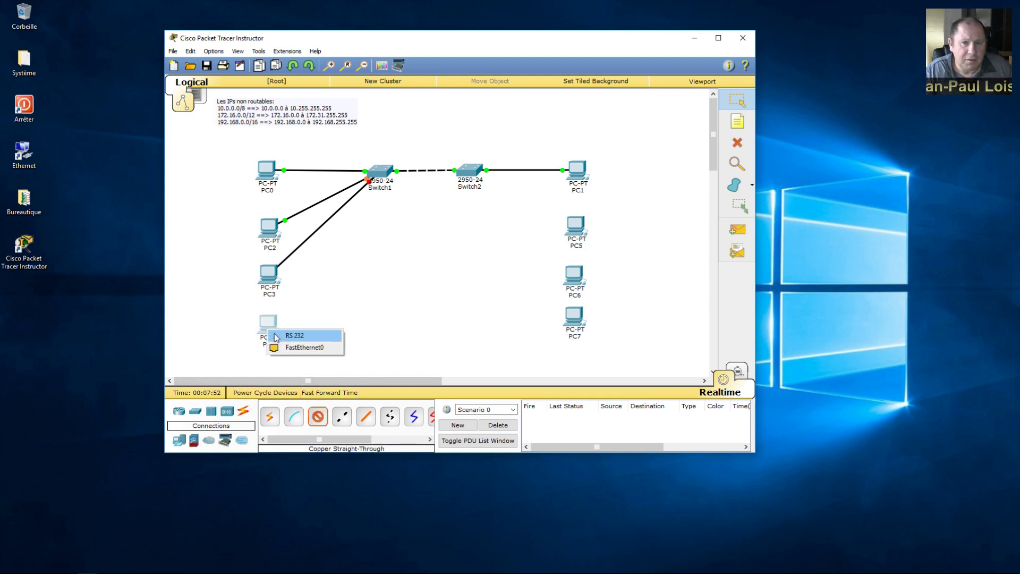
left_click(303, 347)
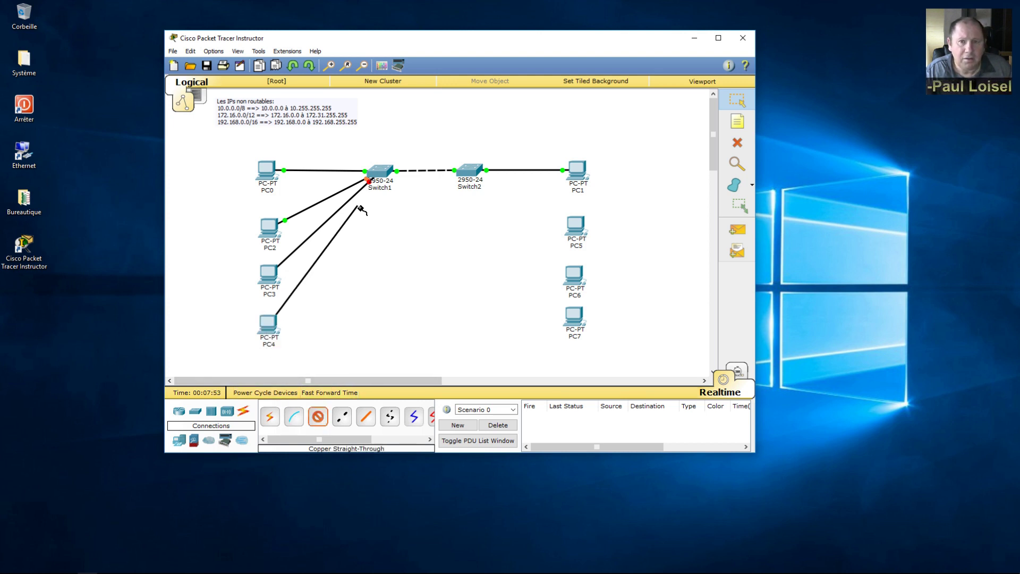
left_click(388, 172)
left_click(412, 194)
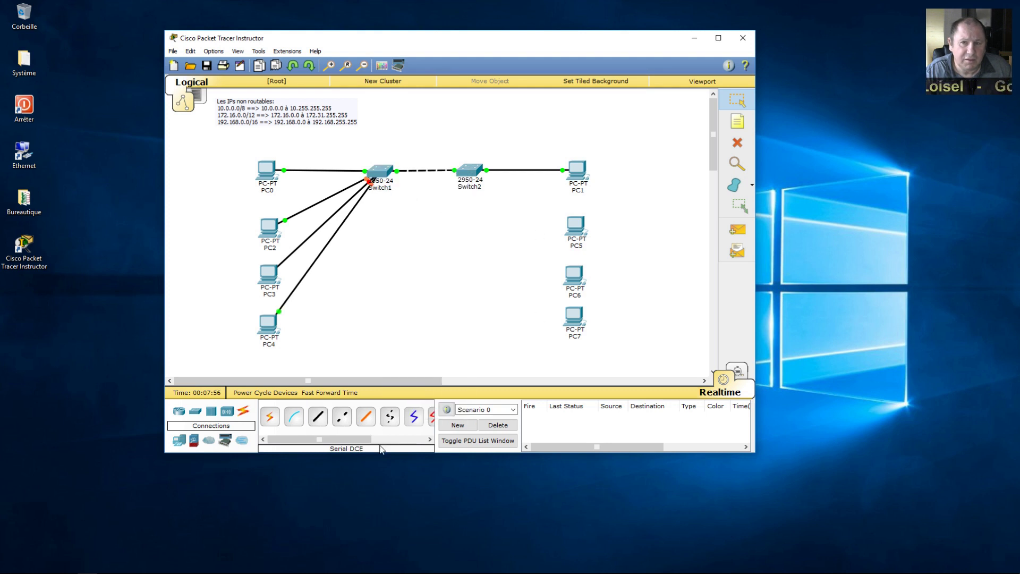
Step: Connect PC5's FastEthernet0 port to Switch2's FastEthernet0/3 port with a copper straight-through cable
left_click(318, 417, "ctrl")
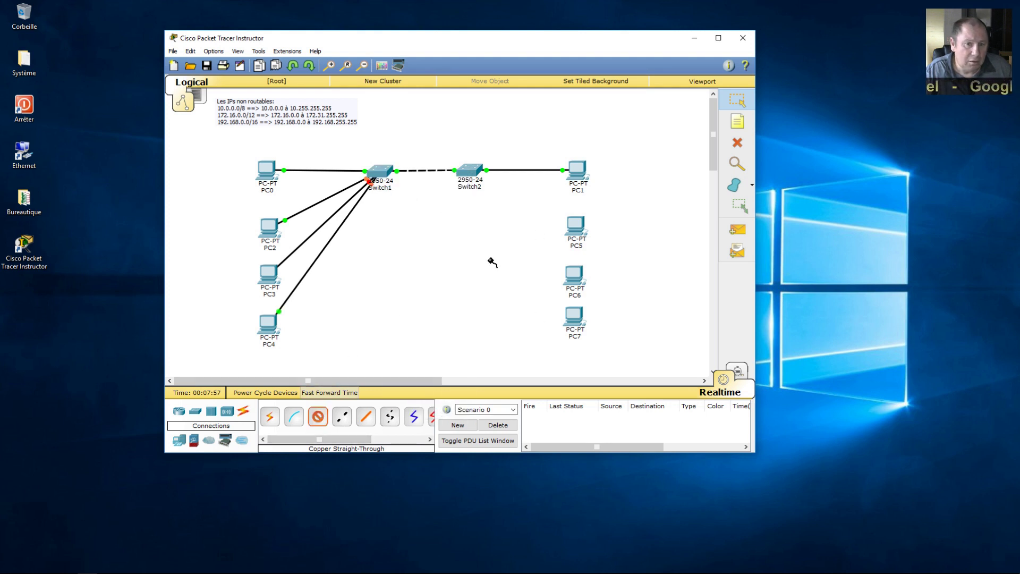
left_click(572, 227)
left_click(593, 245)
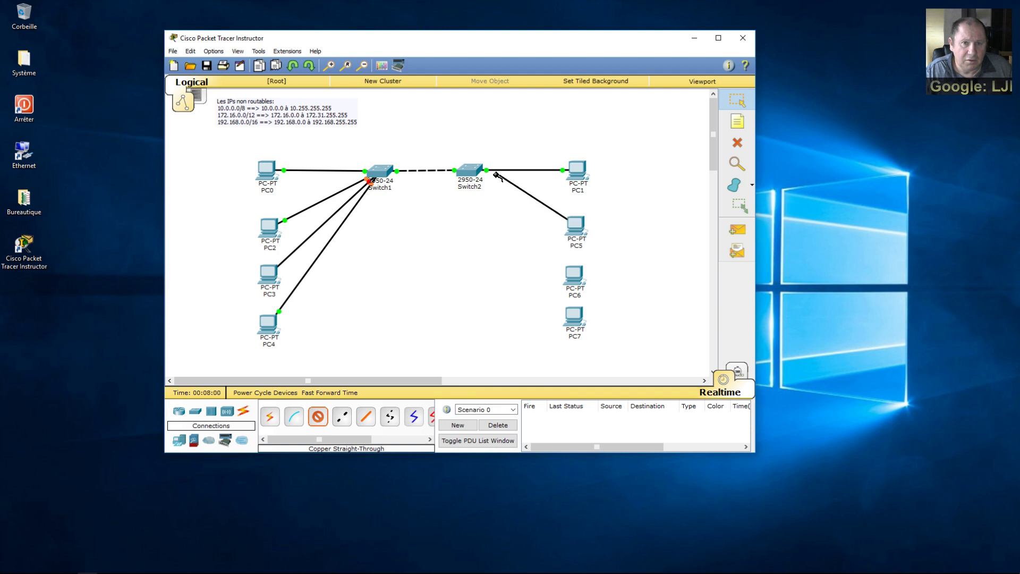
left_click(465, 171)
left_click(481, 185)
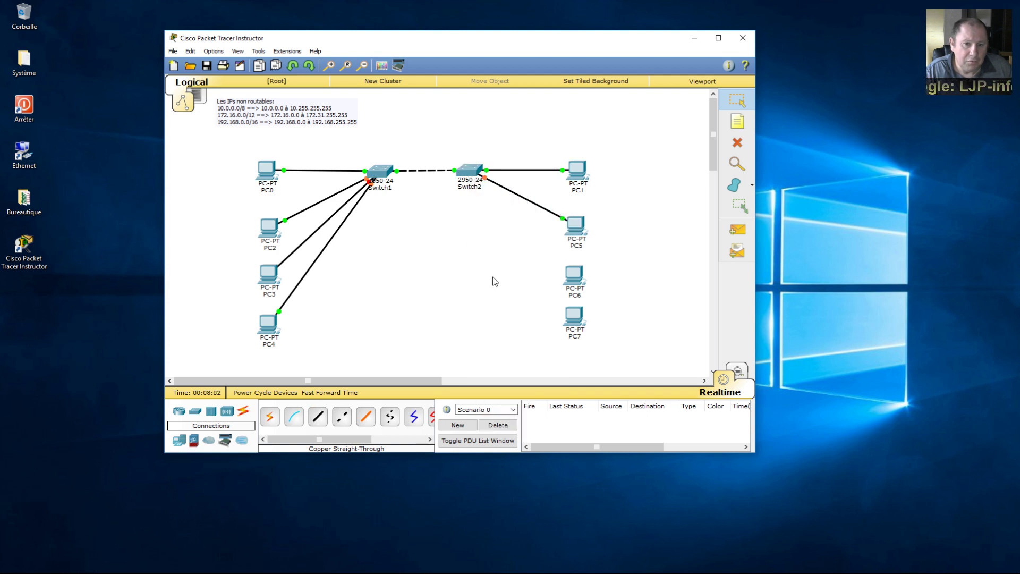
Step: Connect PC6's FastEthernet0 port to Switch2's FastEthernet0/4 port with a copper straight-through cable
left_click(318, 418, "ctrl")
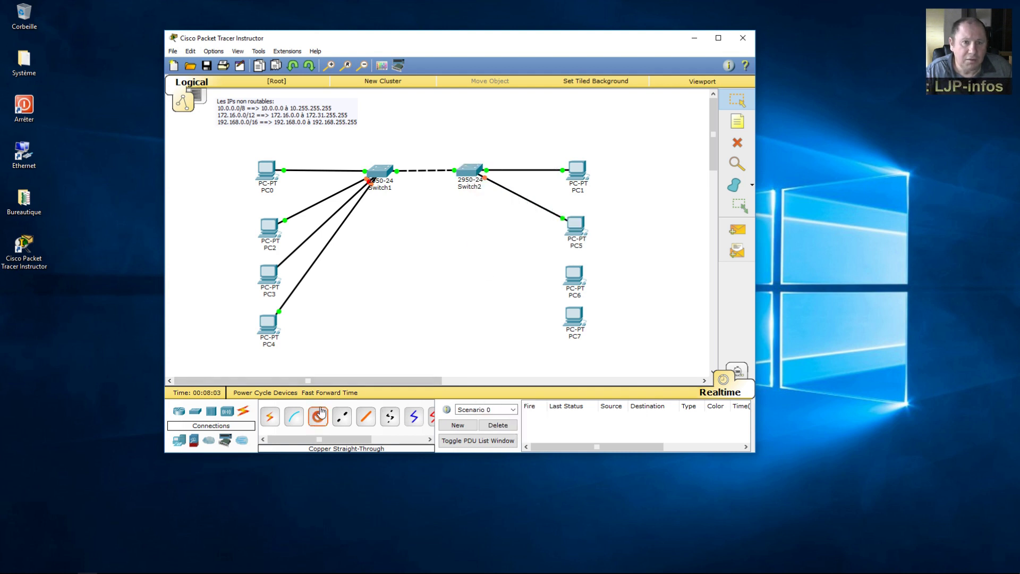
left_click(564, 278)
left_click(590, 282)
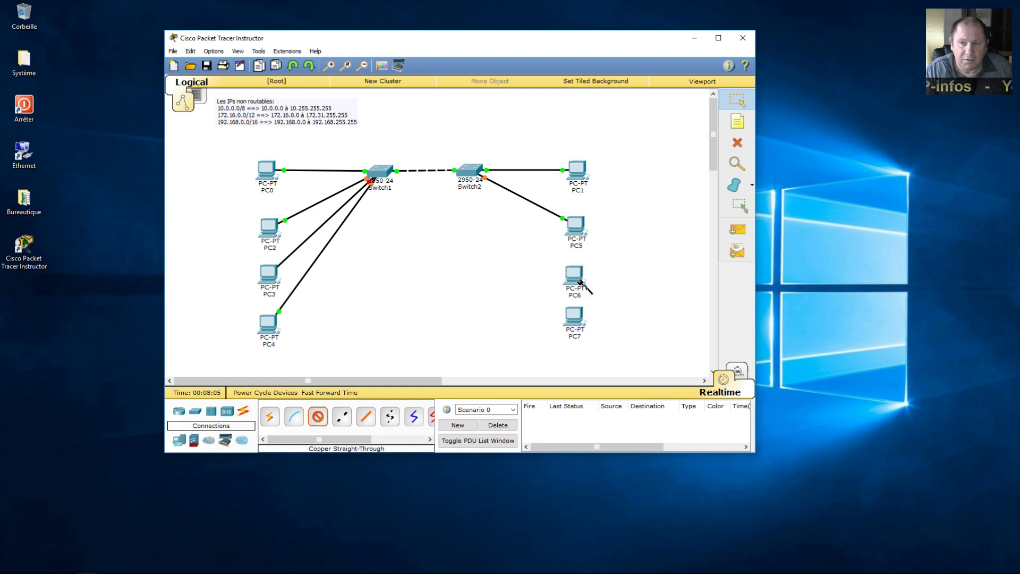
left_click(467, 172)
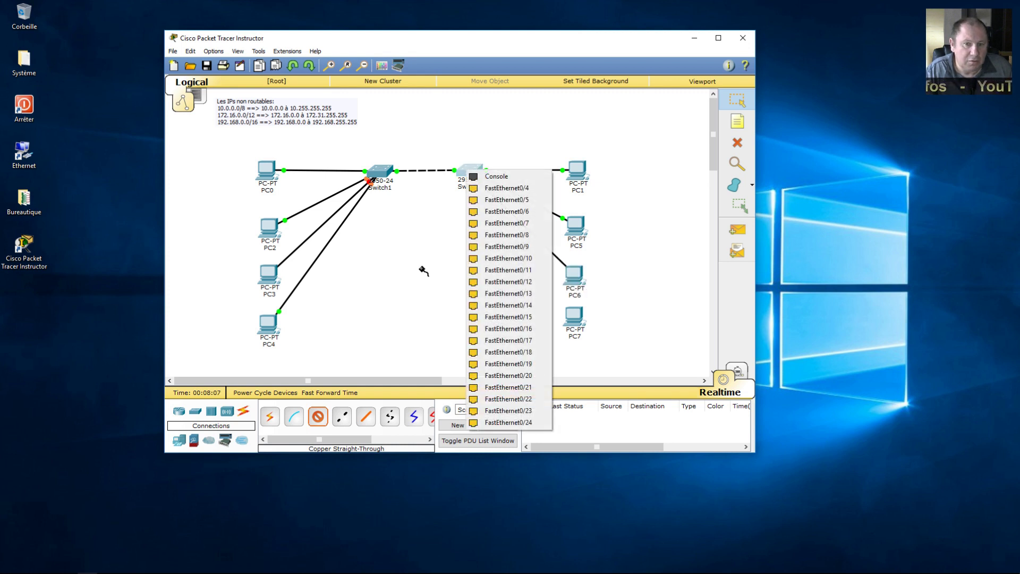
left_click(487, 188)
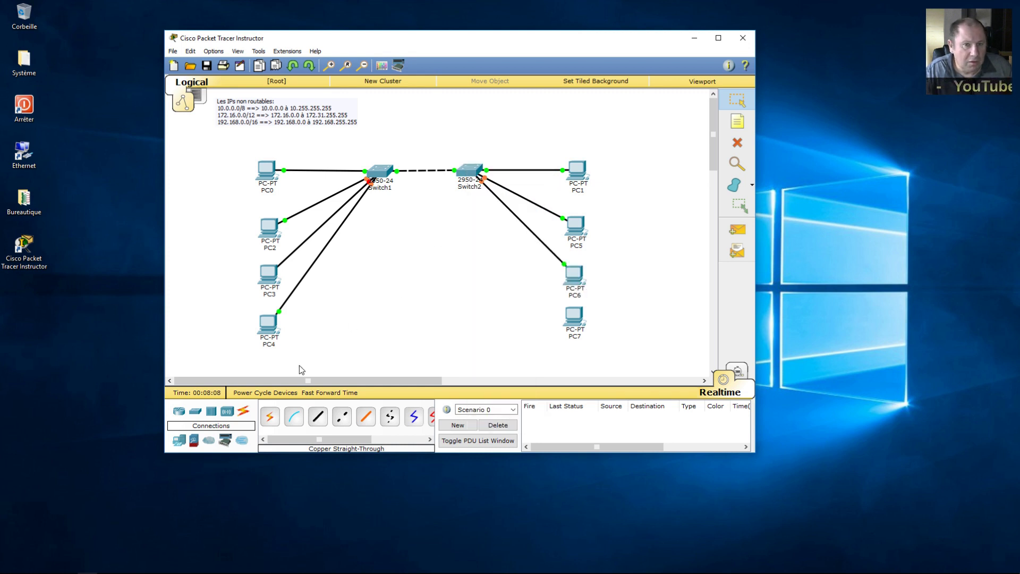
Step: Connect PC7's FastEthernet0 port to Switch2's FastEthernet0/5 port with a copper straight-through cable
left_click(566, 310)
left_click(595, 330)
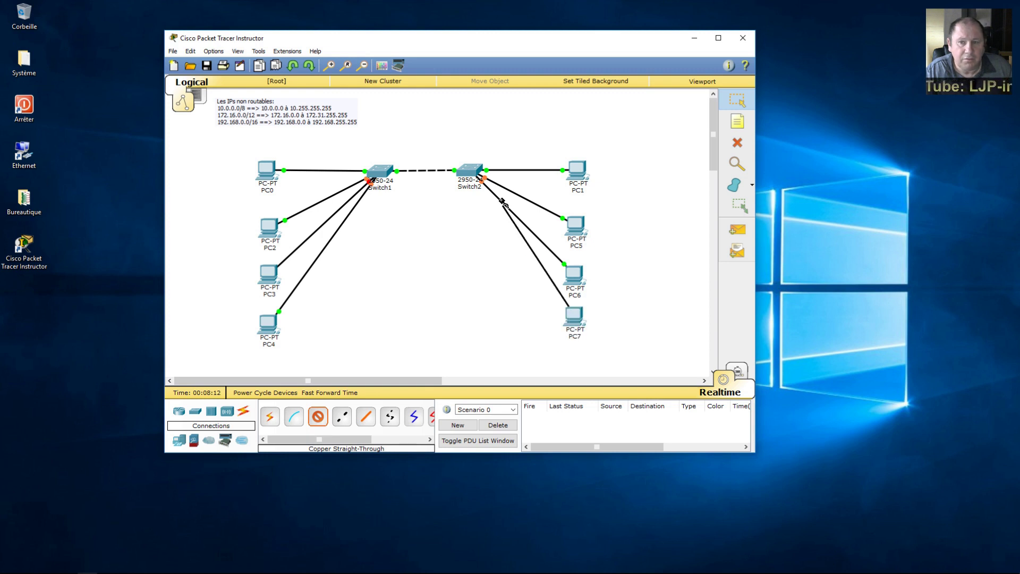
left_click(470, 169)
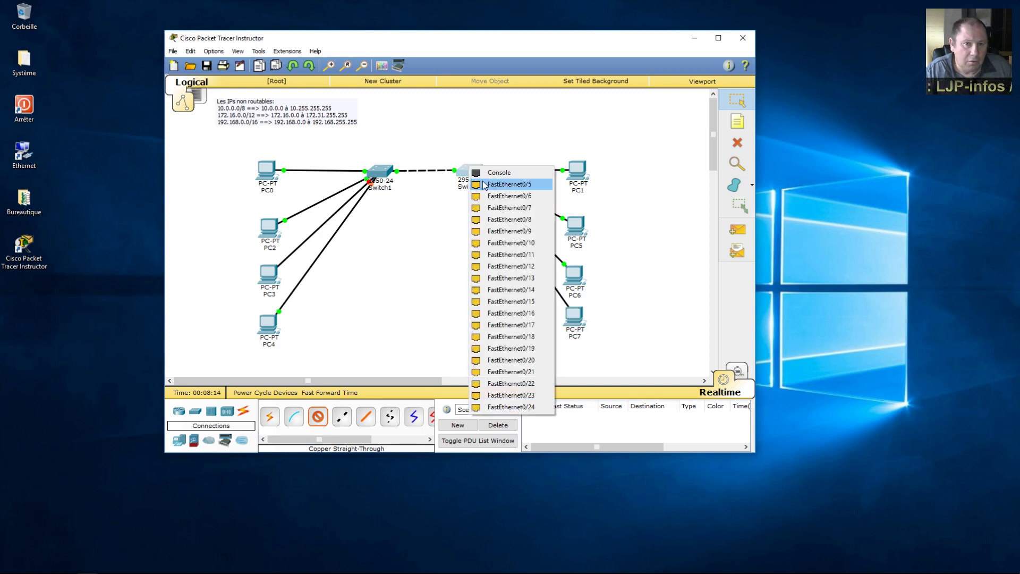
left_click(484, 184)
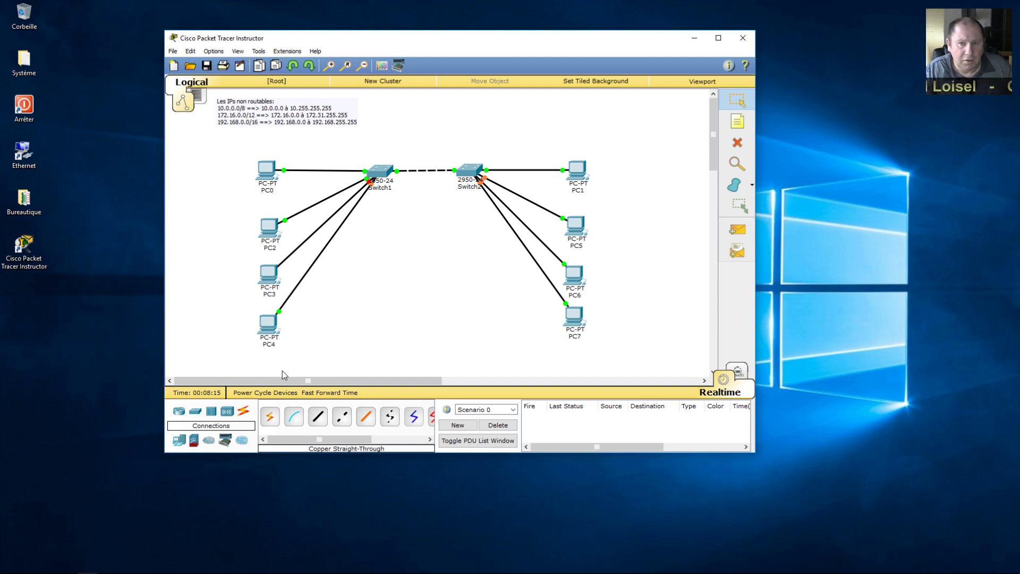
Step: Set PC2's IPv4 configuration to DHCP and close its device window
left_click(267, 233)
left_click_drag(433, 157, 477, 212)
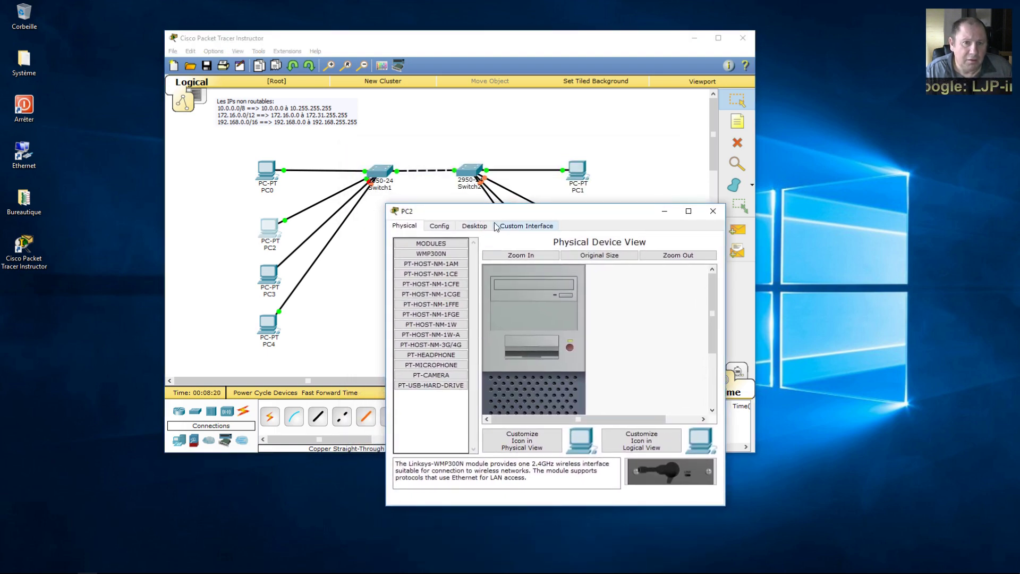
left_click(481, 234)
left_click(425, 262)
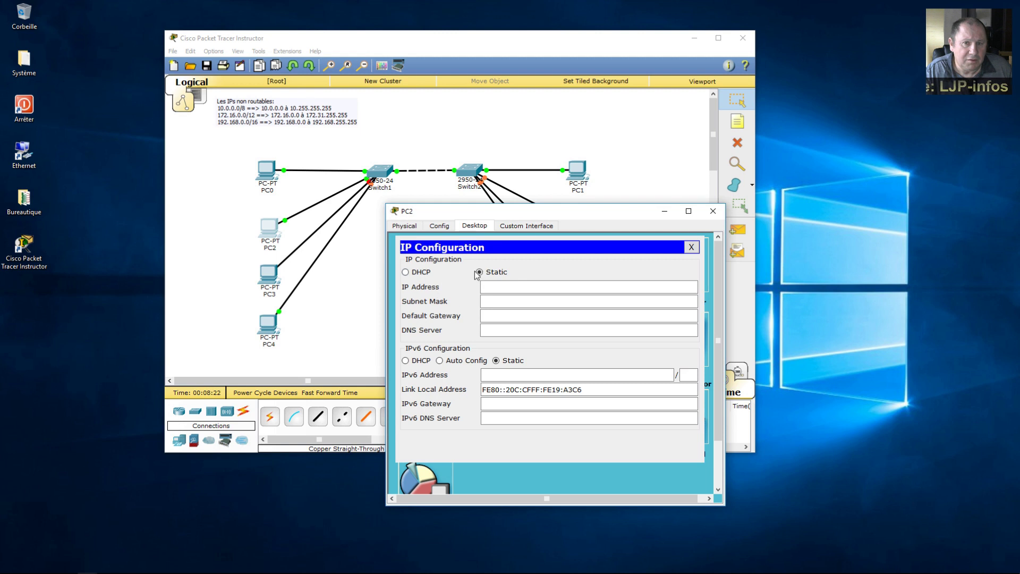
left_click(420, 276)
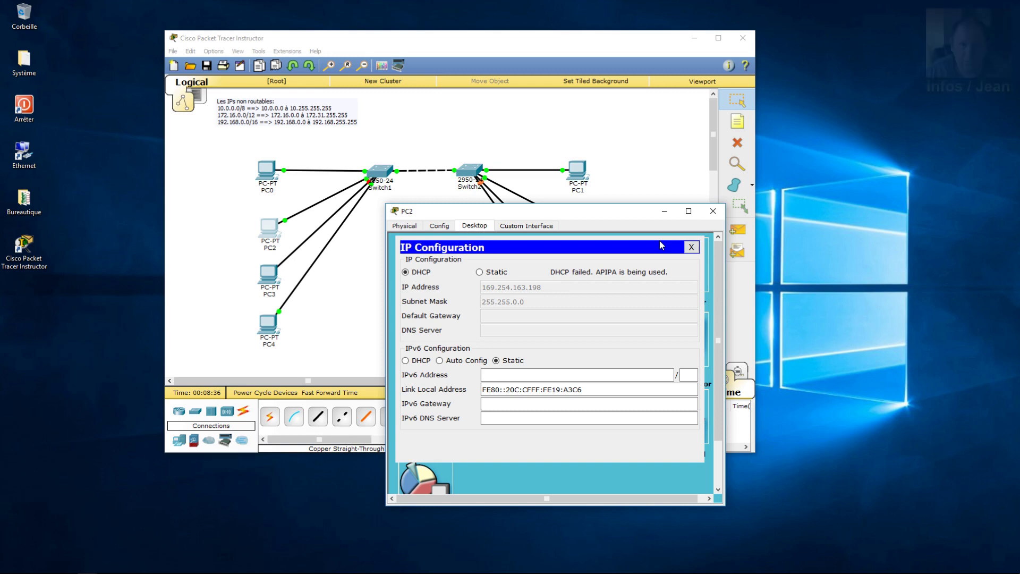
left_click(692, 247)
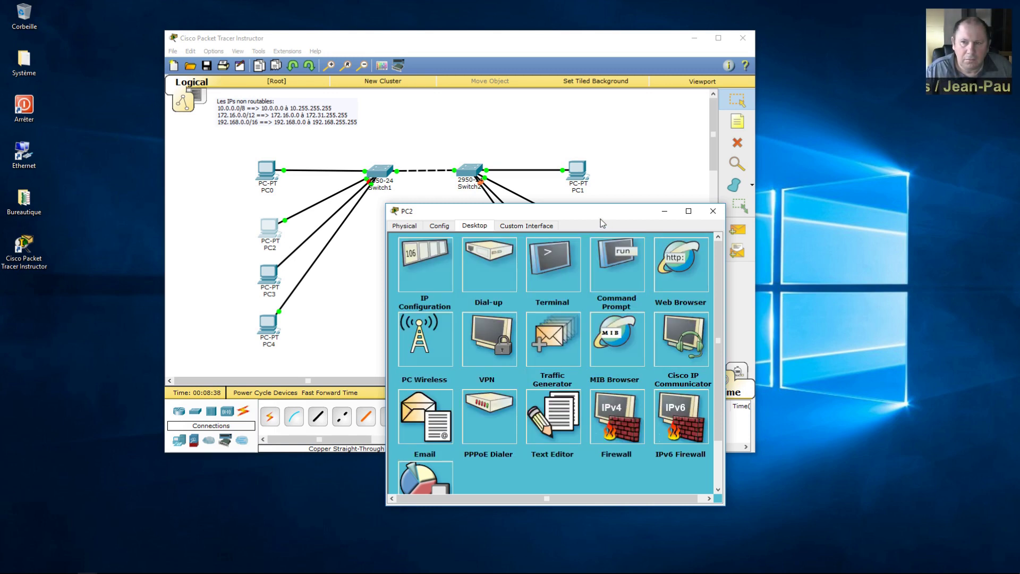
left_click(713, 211)
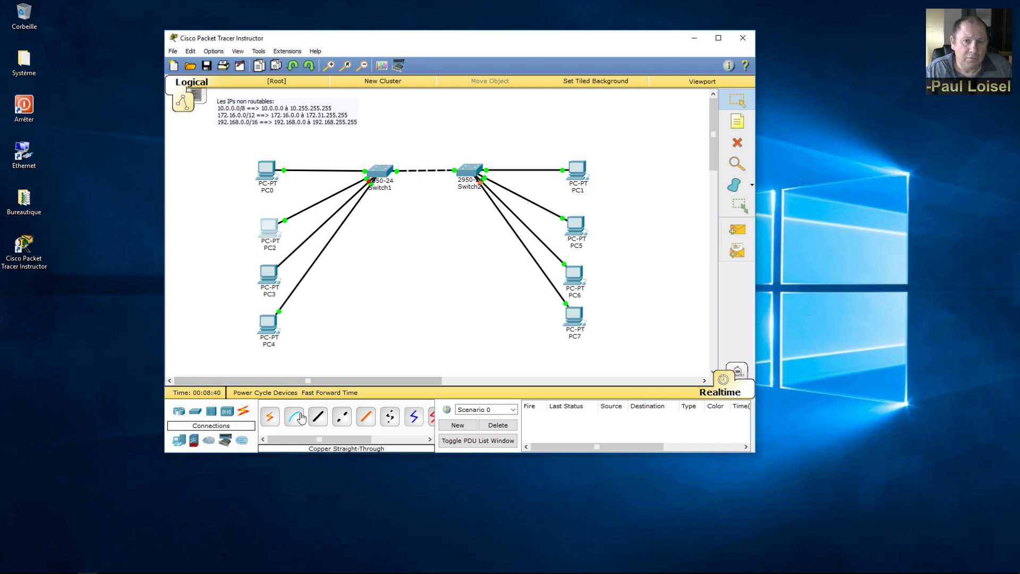
Step: Place a Server-PT device on the workspace directly above Switch2
left_click(180, 440)
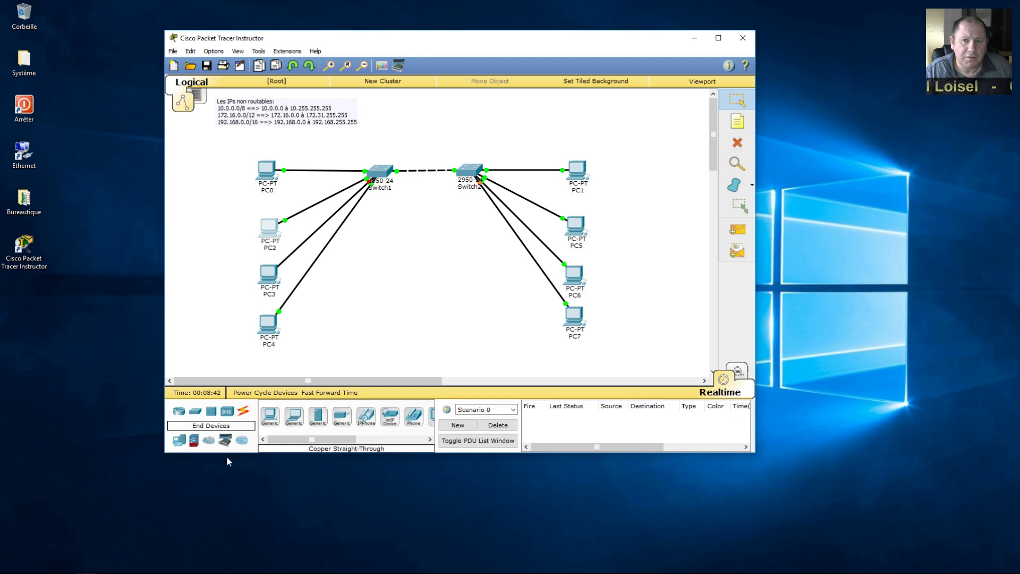
left_click(322, 419)
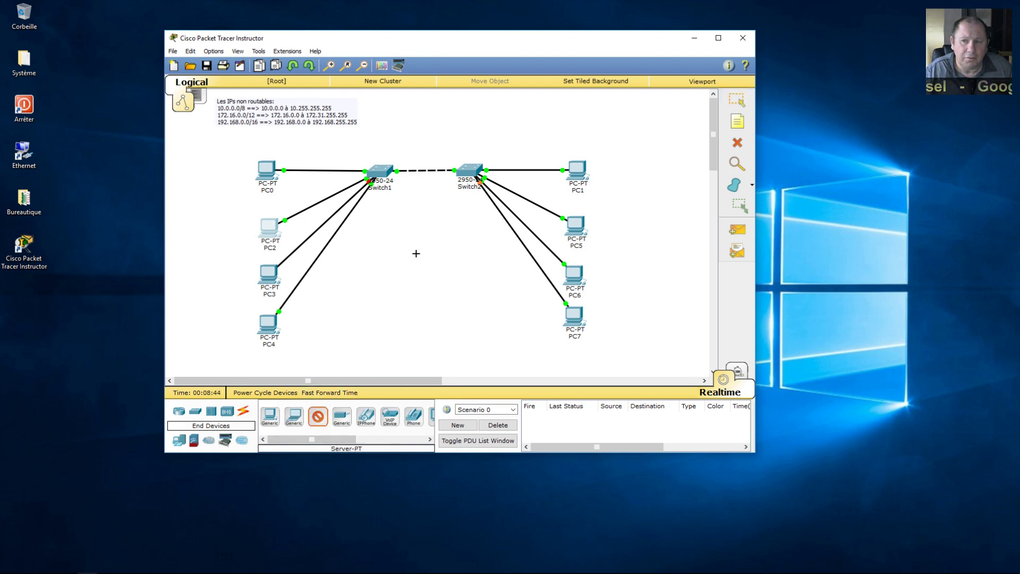
left_click(466, 110)
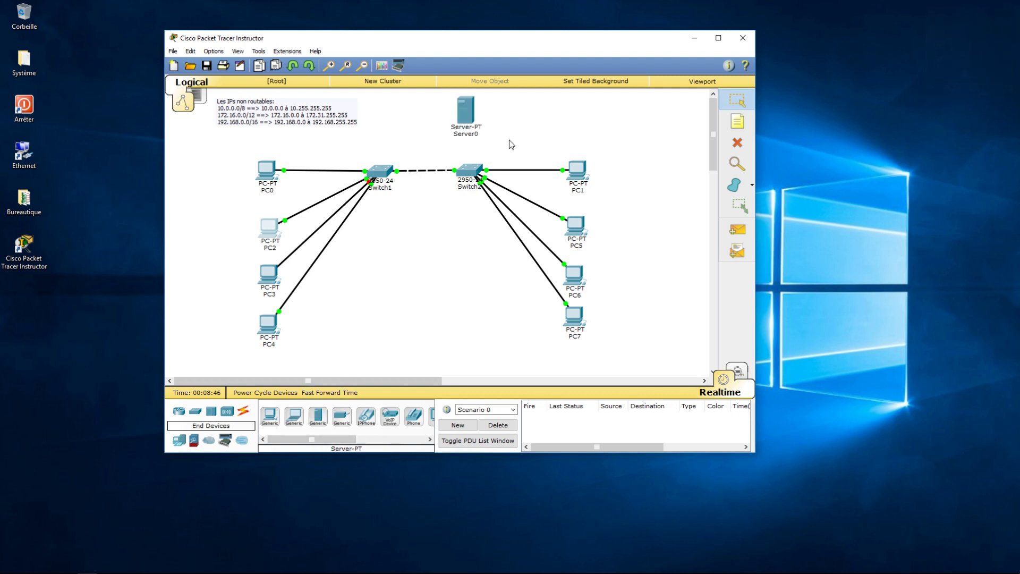
left_click_drag(469, 121, 475, 125)
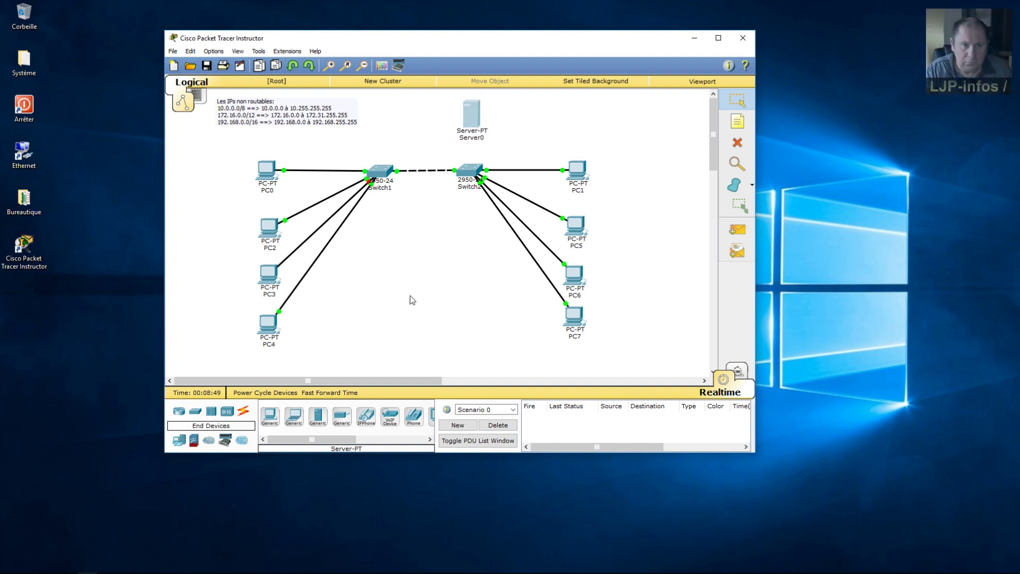
Step: Connect the server's FastEthernet0 port to Switch2's FastEthernet0/6 port with a copper straight-through cable
left_click(243, 411)
left_click(317, 421)
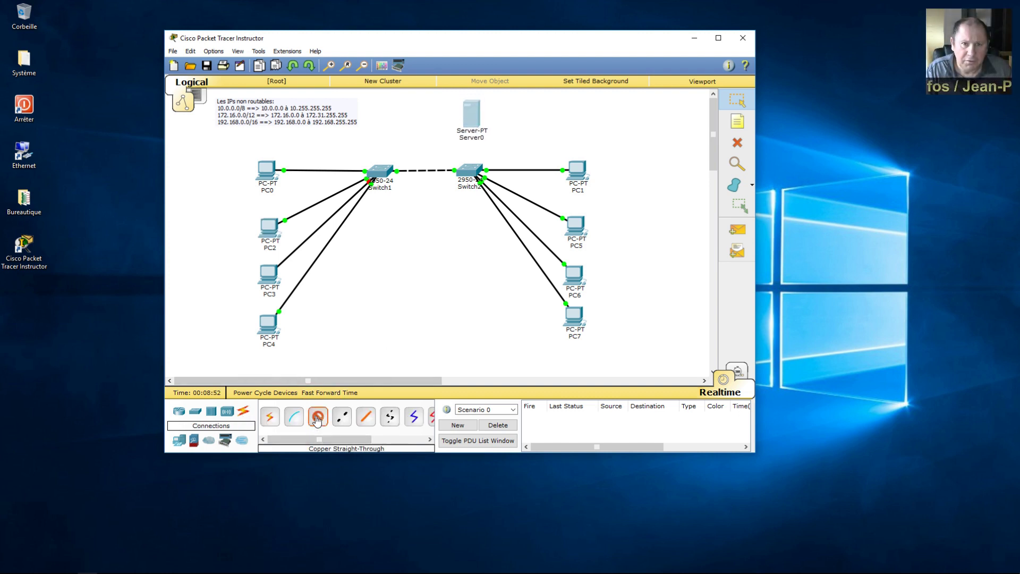
left_click(471, 119)
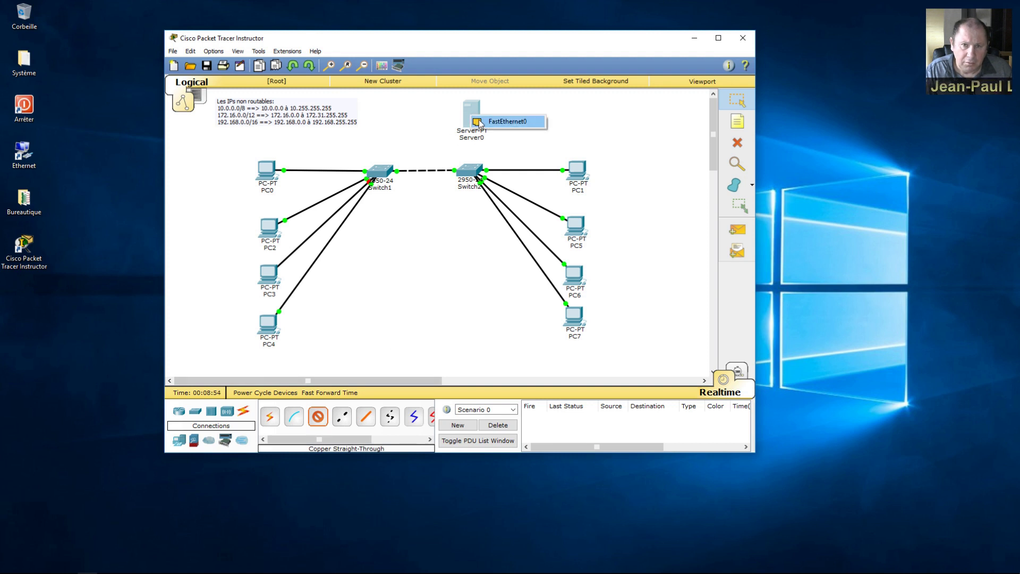
left_click(478, 121)
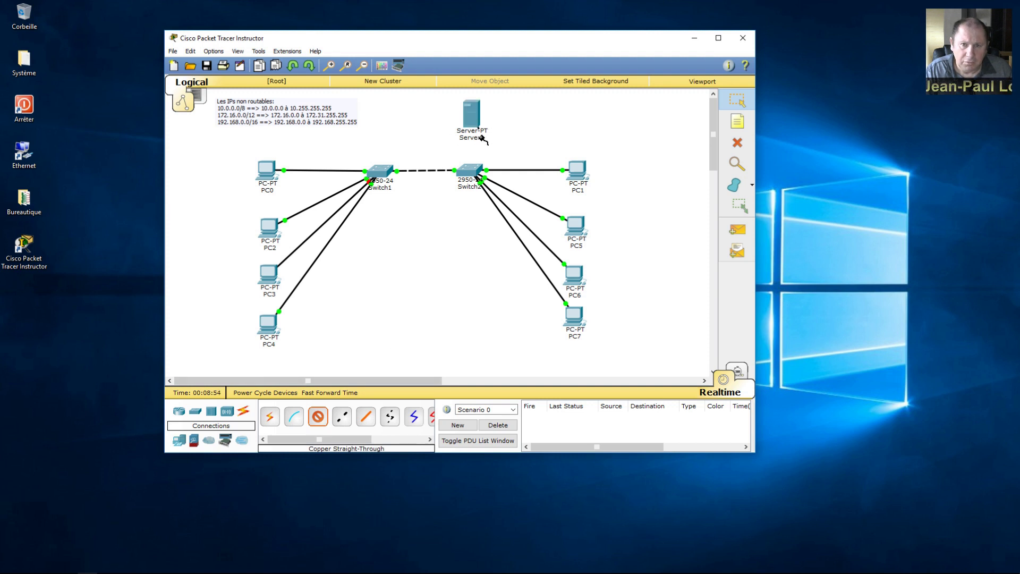
left_click(475, 170)
left_click(486, 184)
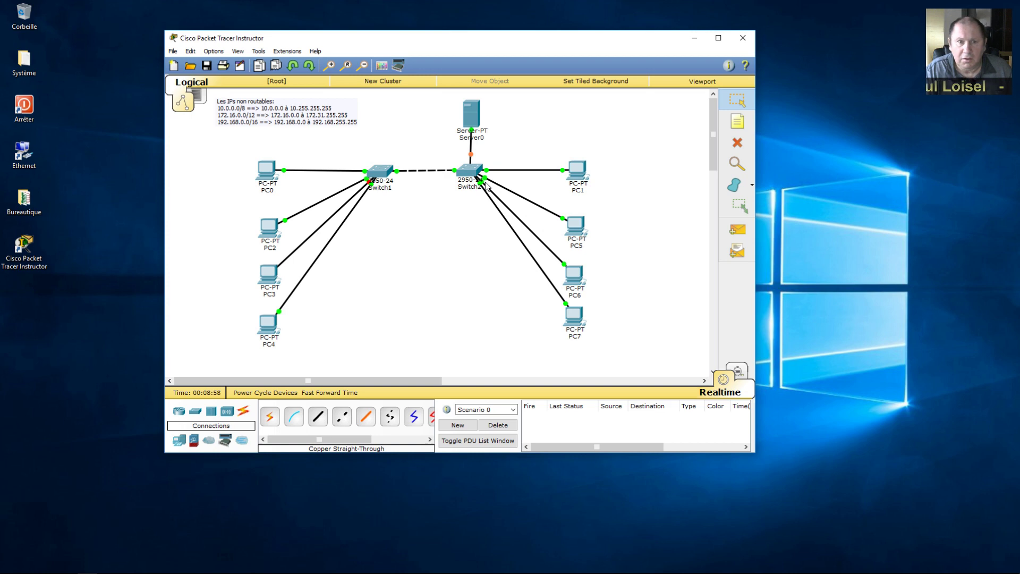
Step: Give Server0 the static IP address 192.168.0.3 with subnet mask 255.255.255.0 and close its IP configuration
left_click(472, 114)
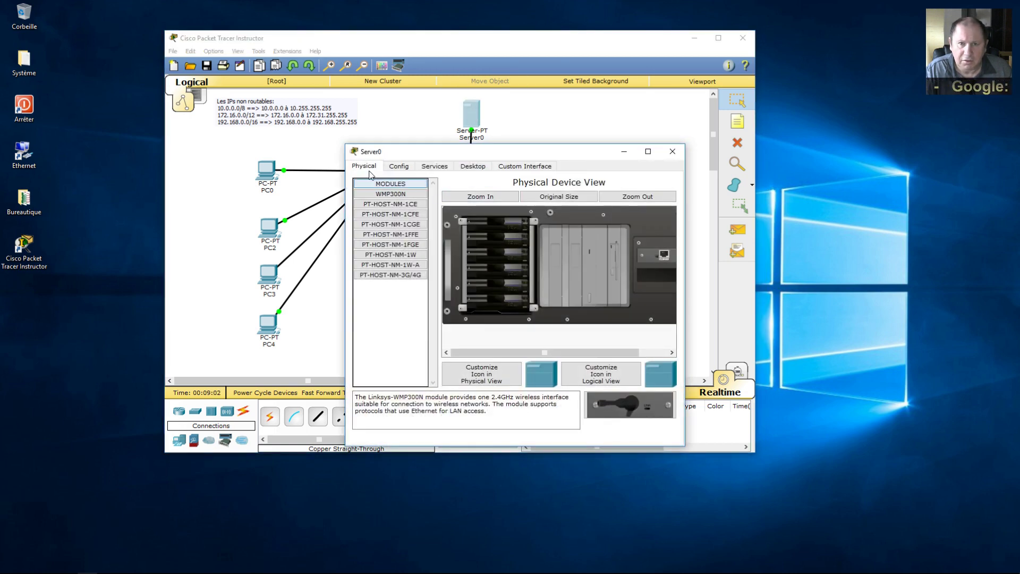
left_click(467, 167)
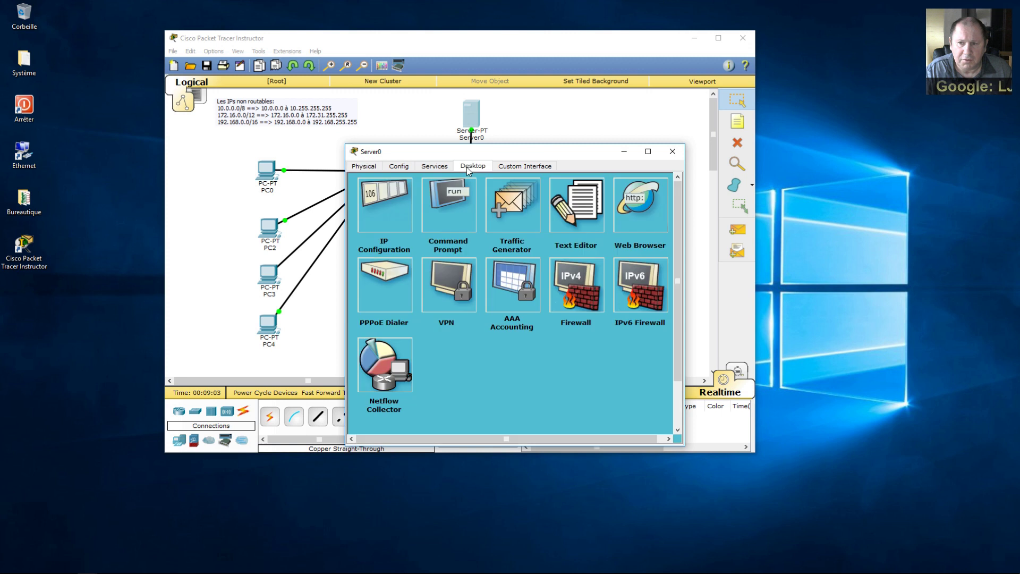
left_click(386, 198)
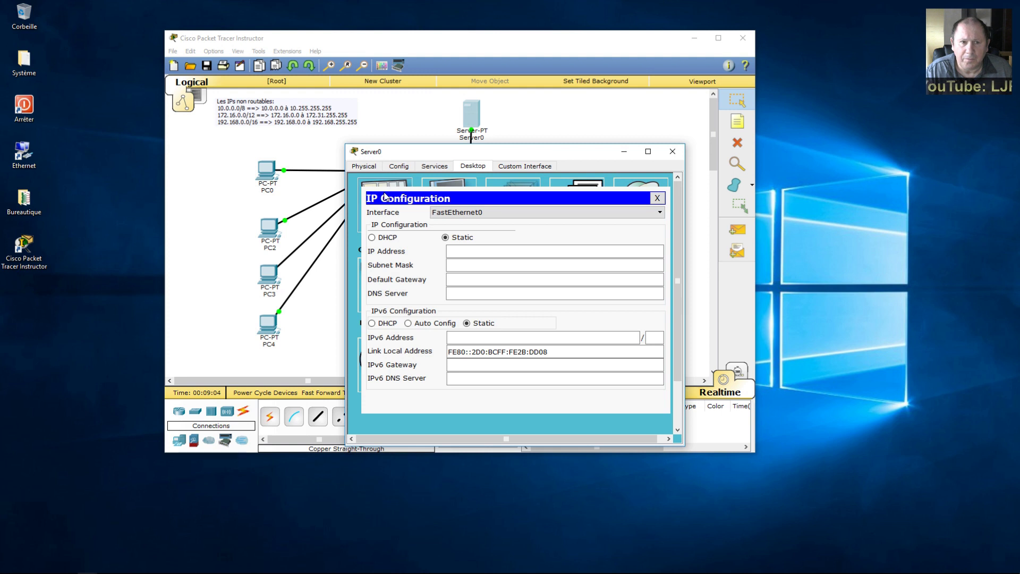
left_click(463, 249)
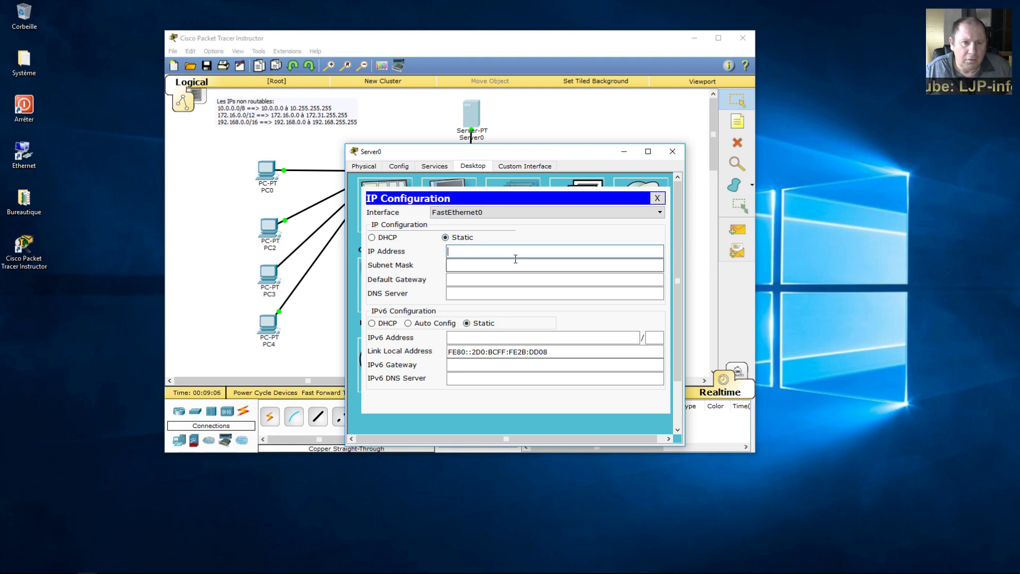
type("192.1")
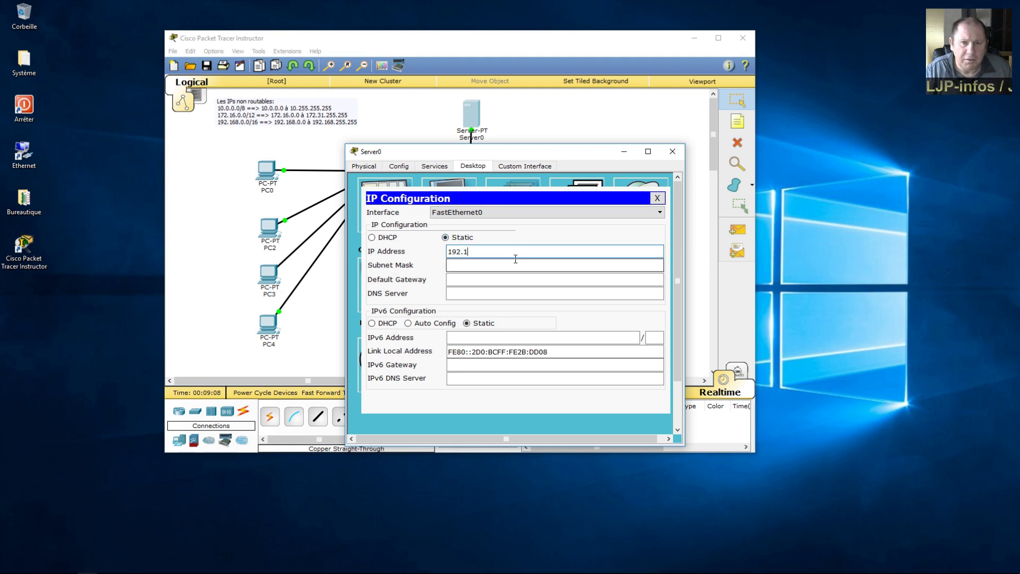
type("68.")
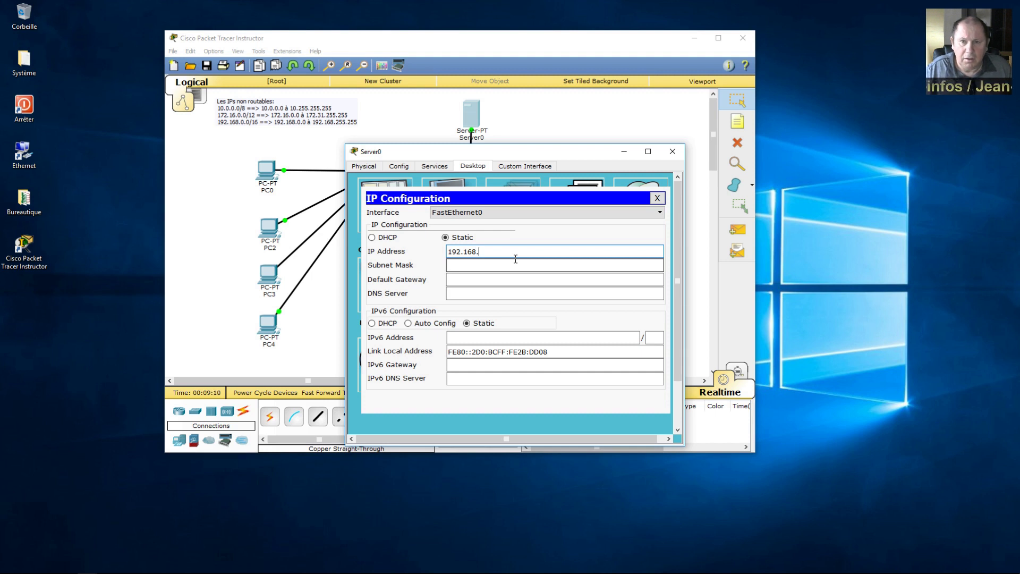
type("0.3")
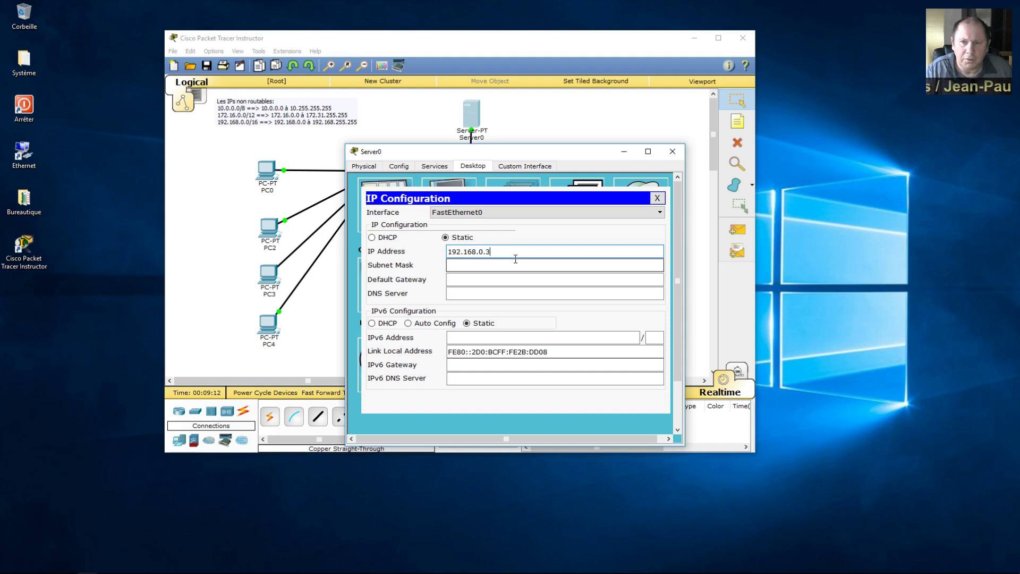
left_click(499, 264)
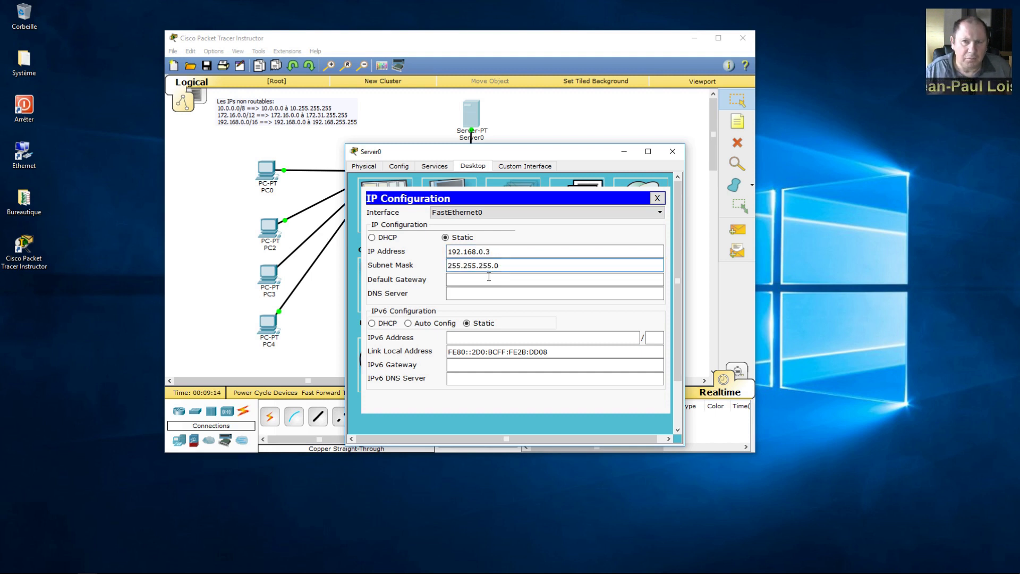
left_click(488, 278)
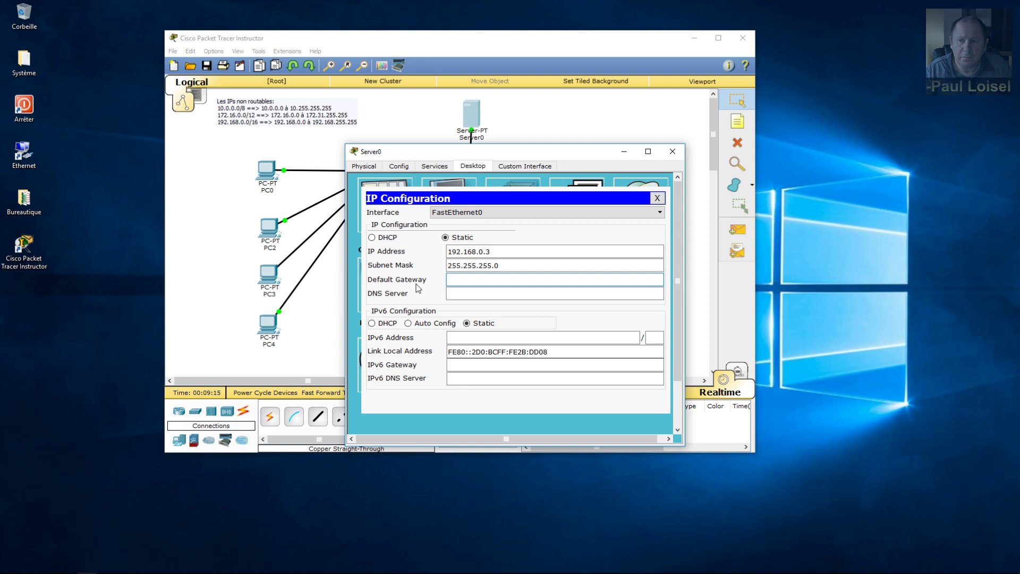
left_click(493, 251)
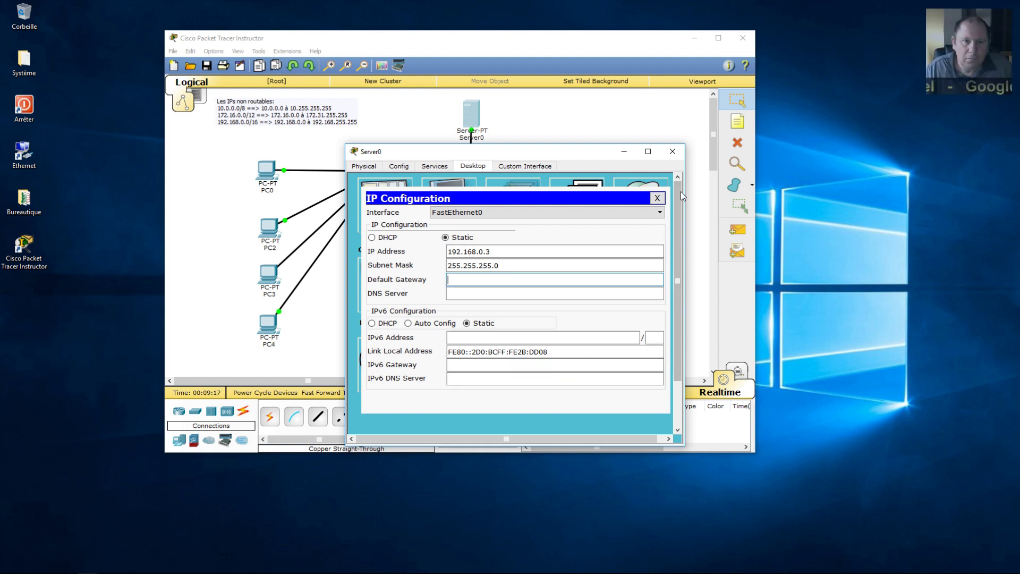
left_click(658, 196)
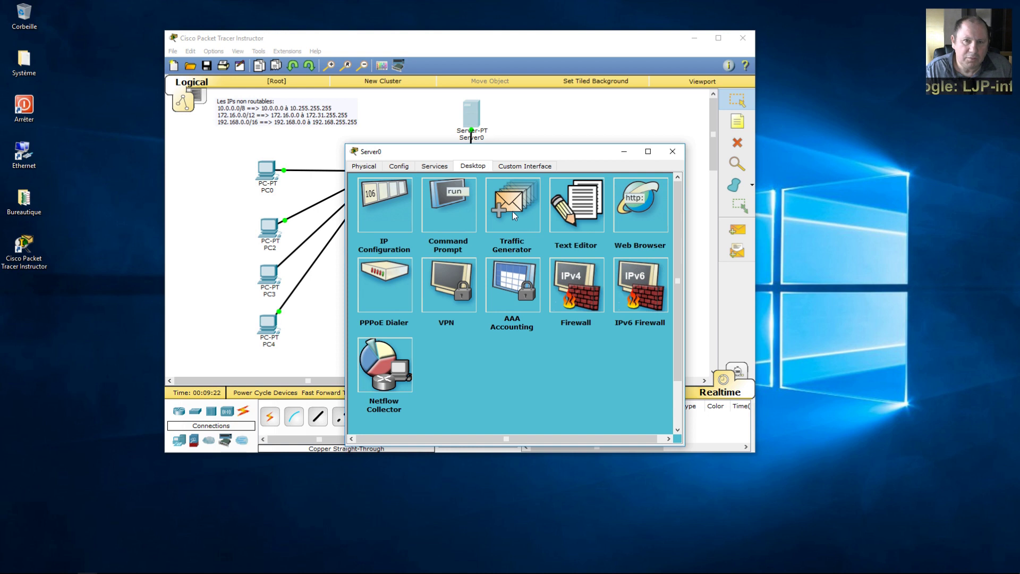
Step: Turn on the DHCP service for Server0's FastEthernet0 interface
left_click(379, 198)
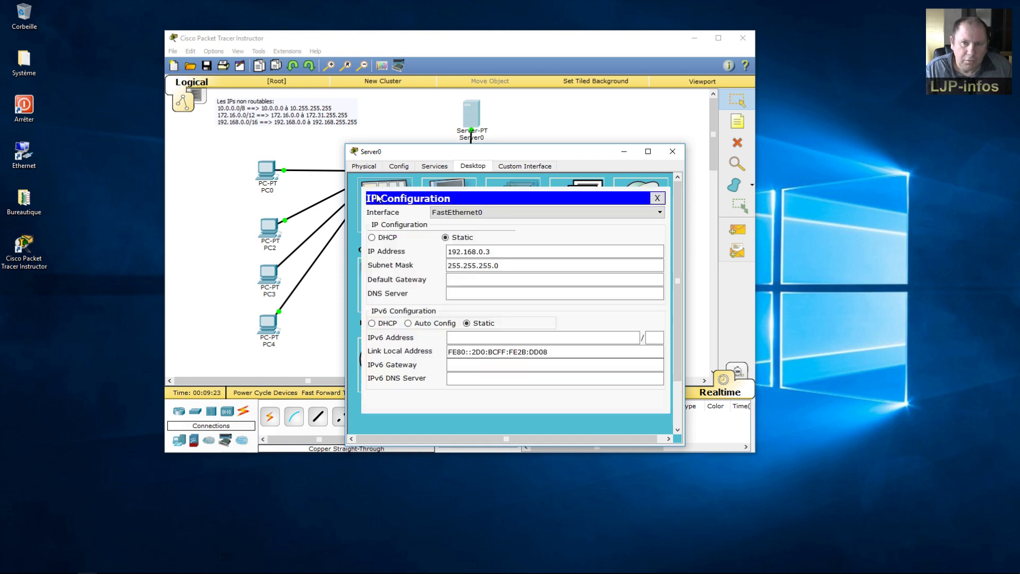
left_click(657, 198)
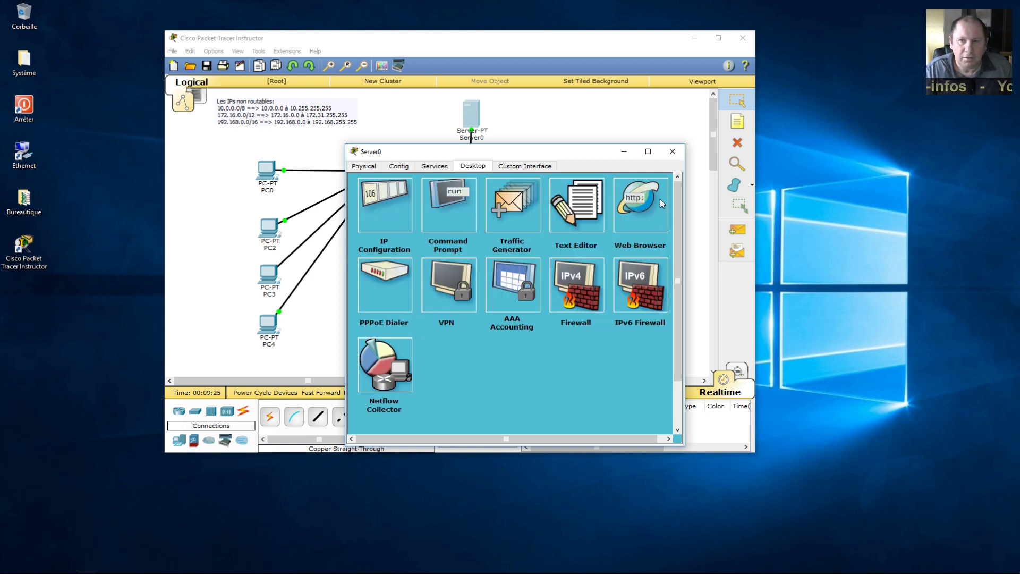
left_click(429, 167)
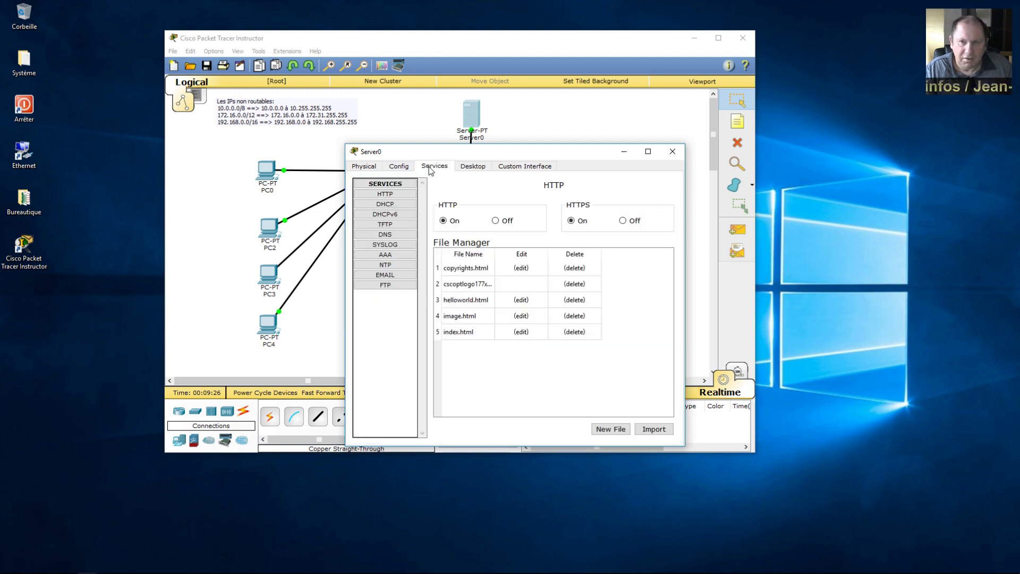
left_click(386, 206)
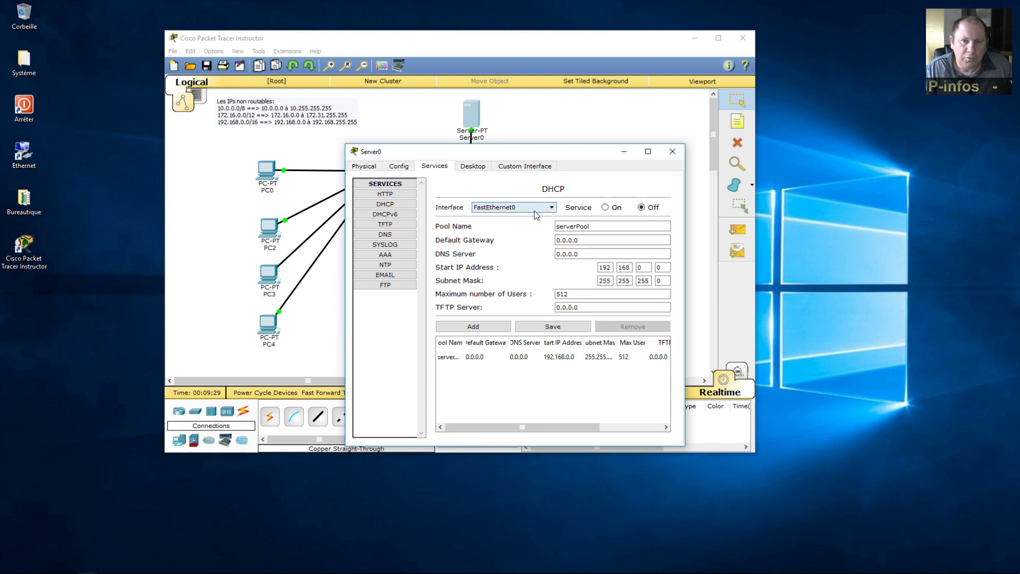
left_click(612, 210)
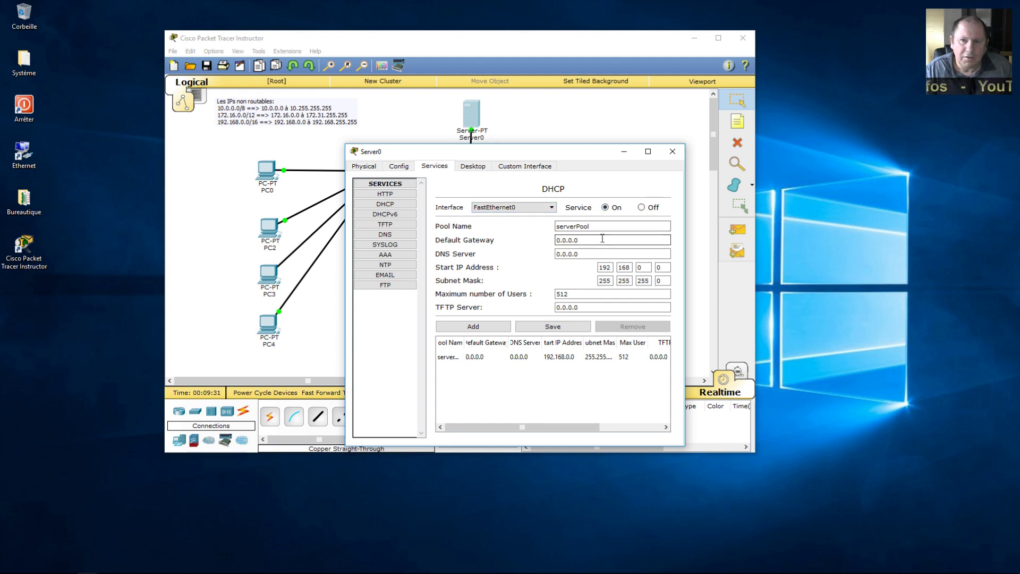
left_click(605, 227)
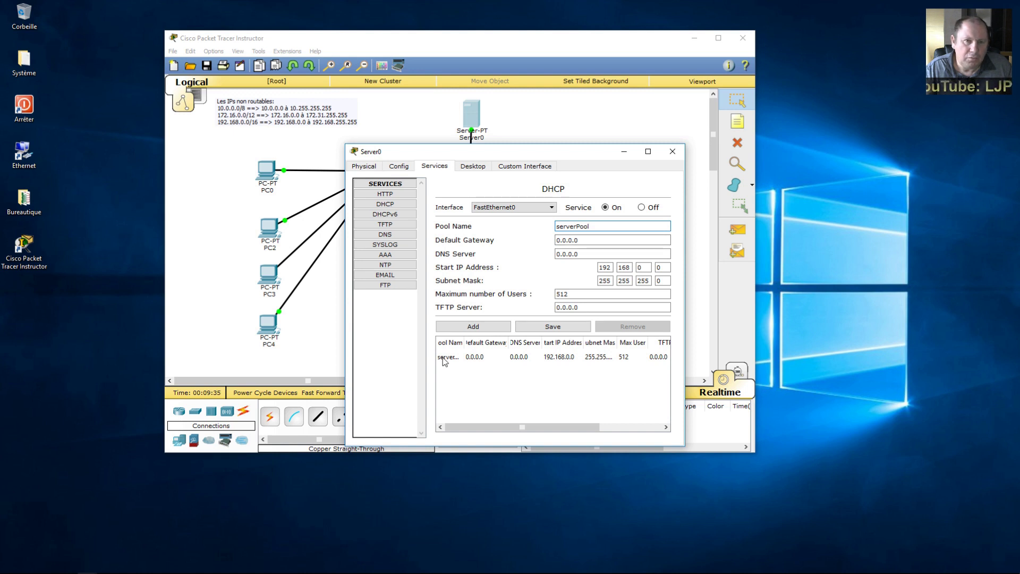
Step: Set the default gateway of the serverPool DHCP pool to 192.168.0.3
left_click(609, 242)
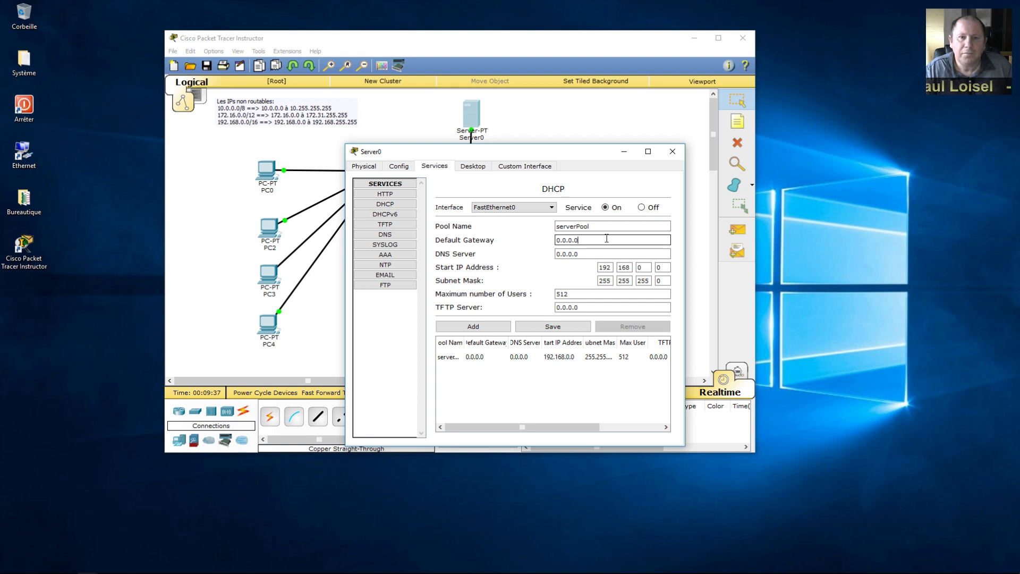
left_click_drag(607, 238, 530, 240)
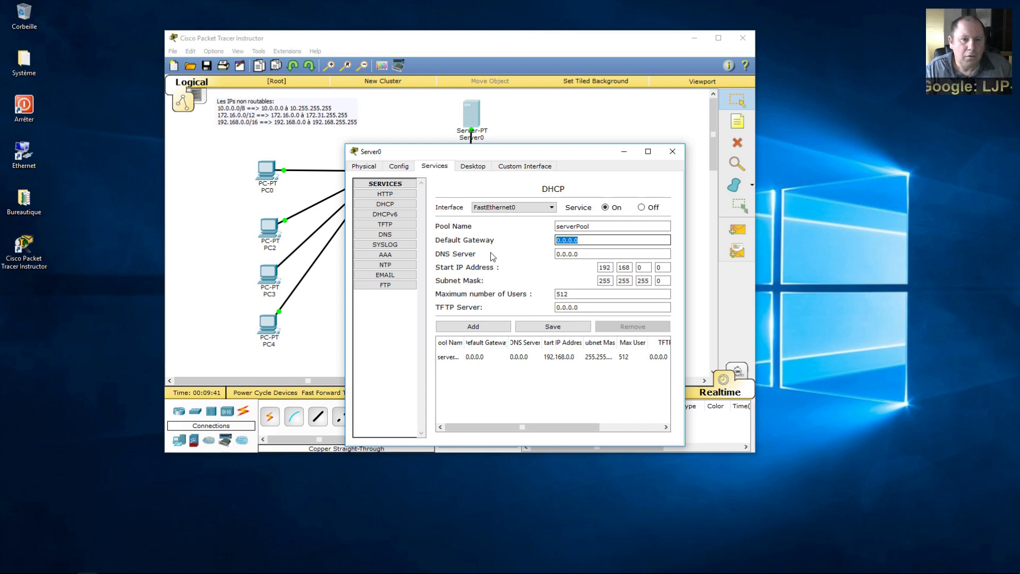
type("192.")
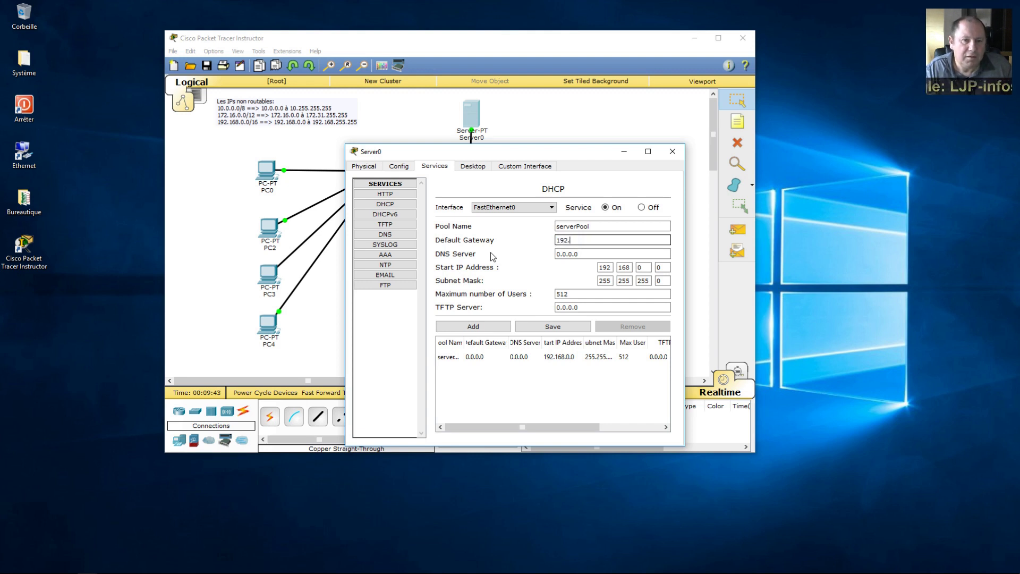
type("168")
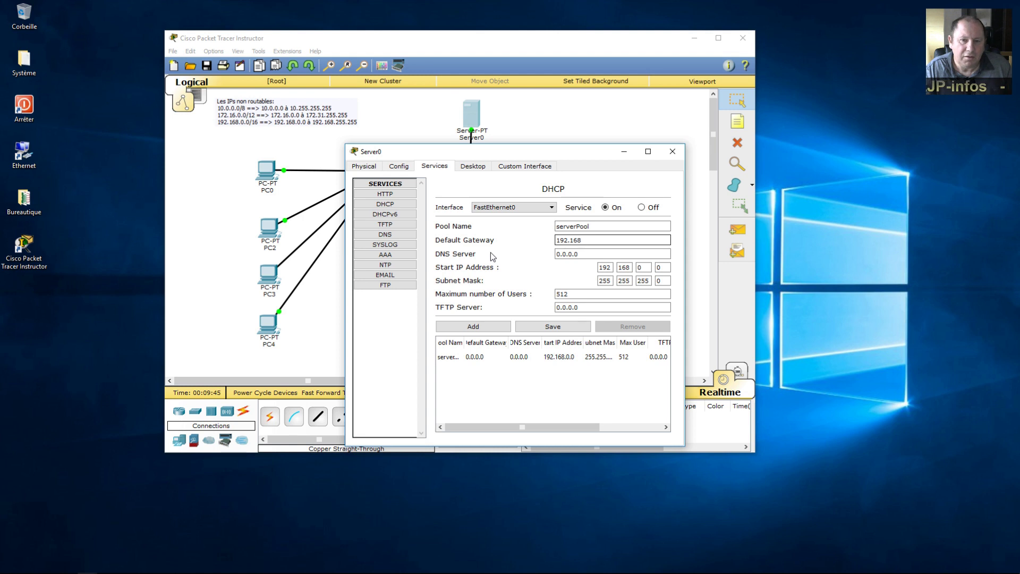
type(".0.")
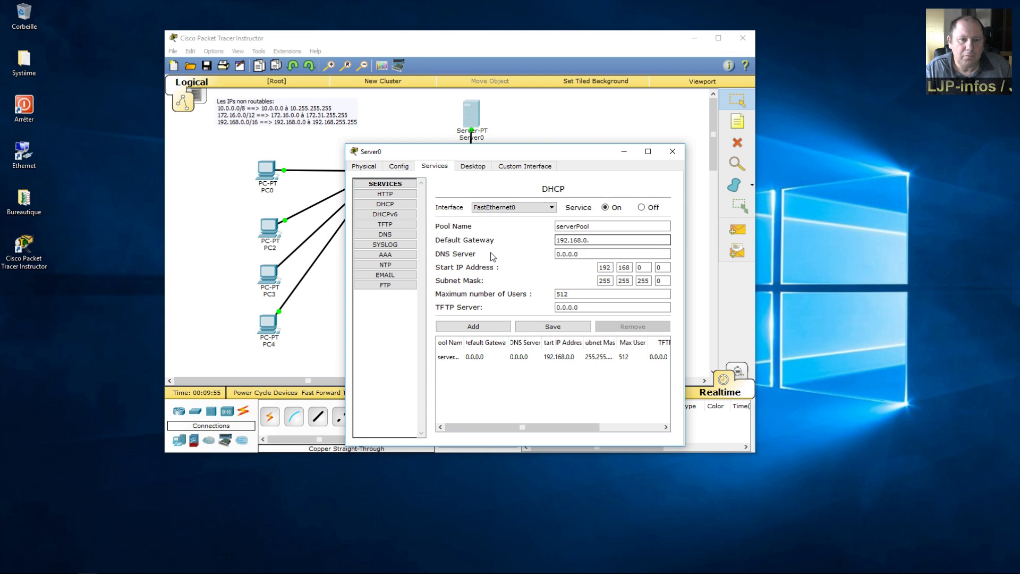
type("3")
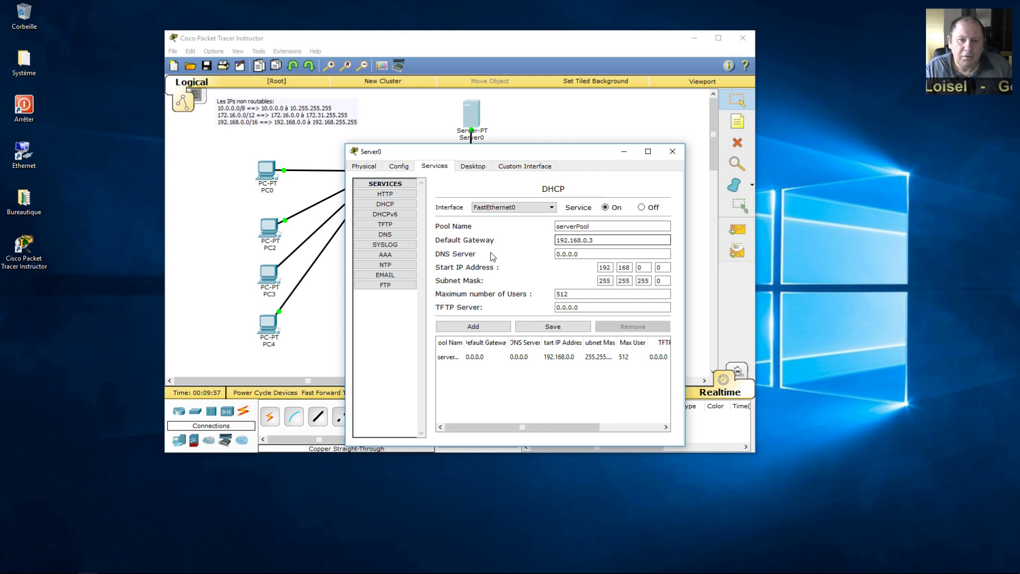
Step: Set the DHCP pool's DNS server to 192.168.0.3
left_click(584, 254)
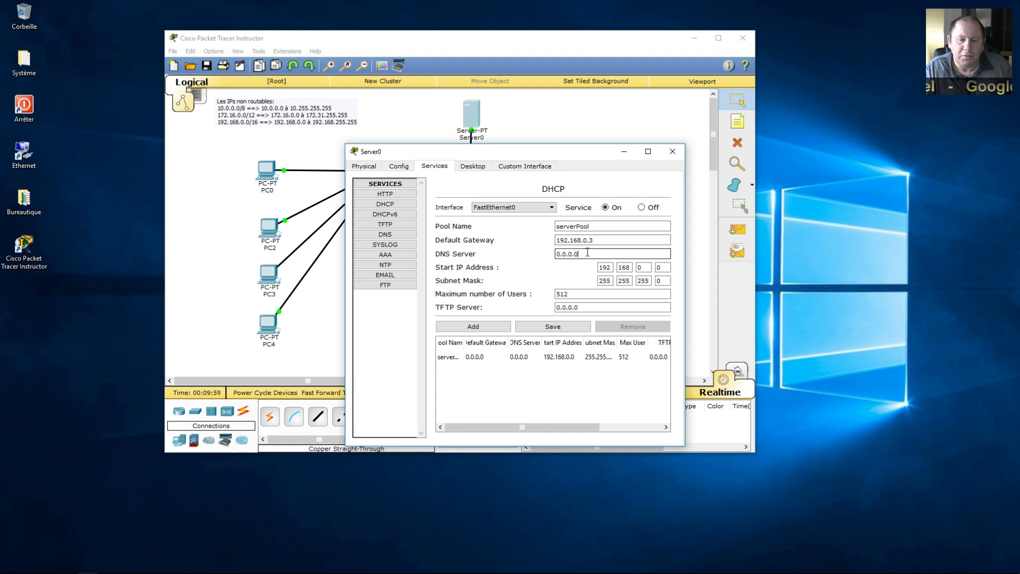
left_click_drag(587, 253, 550, 254)
type("1")
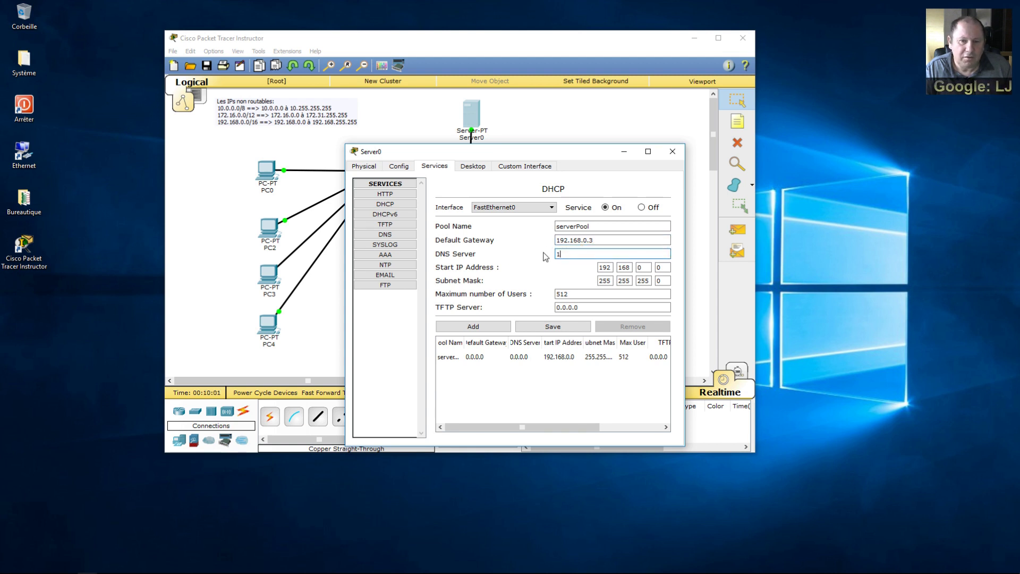
type("92.168.")
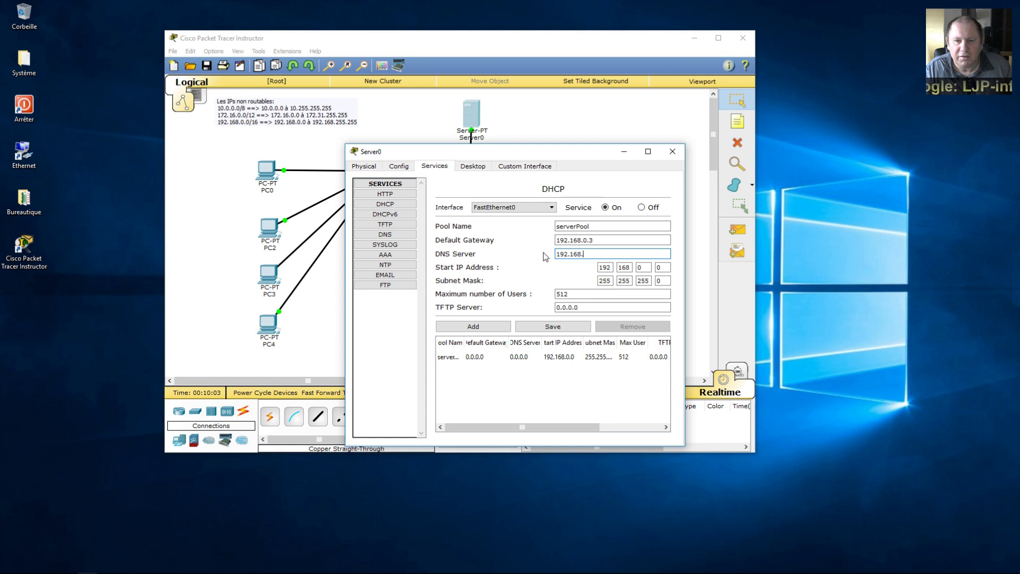
type("0.3")
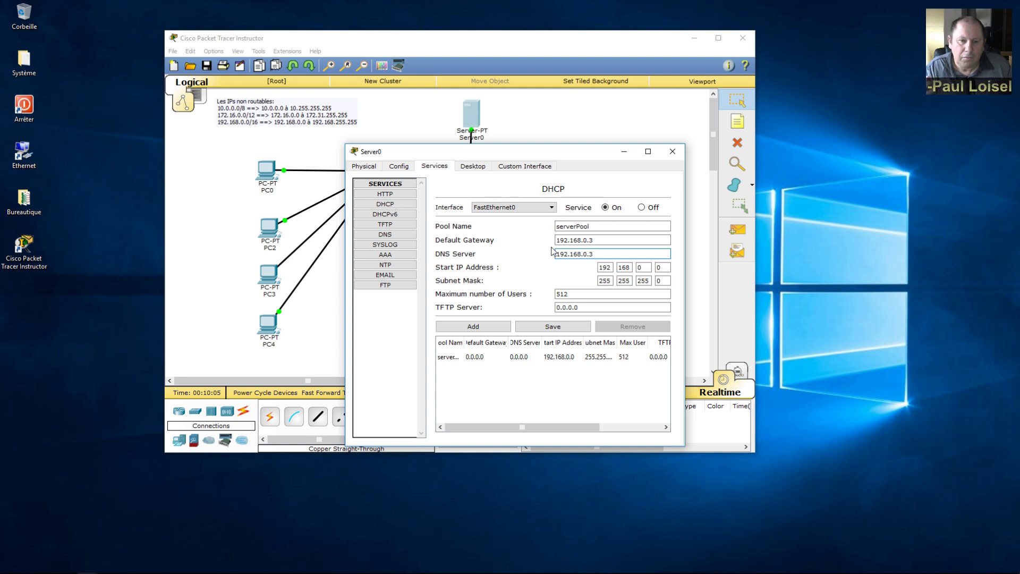
left_click(554, 253)
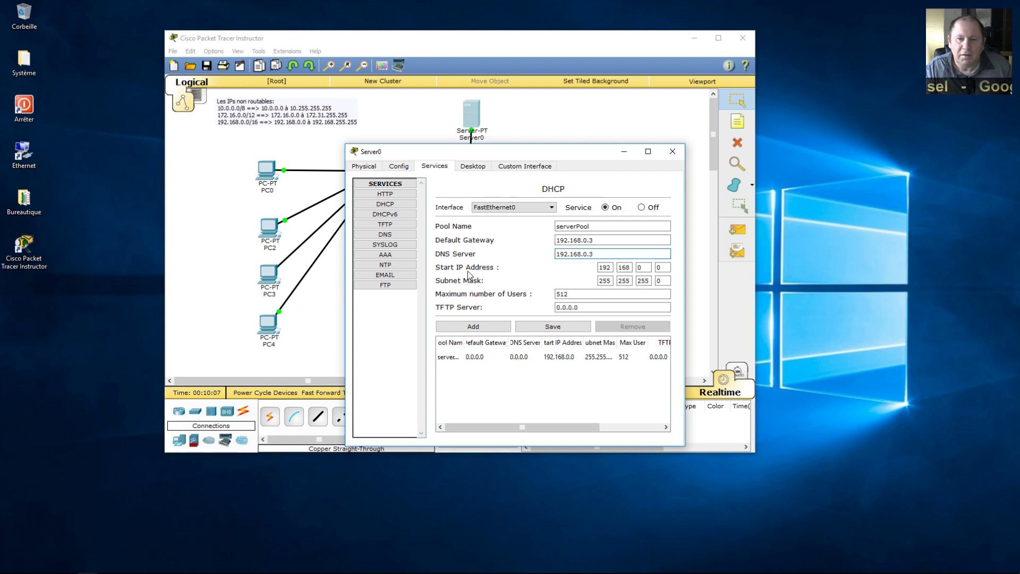
Step: Set the DHCP pool's start IP address to 192.168.0.4
left_click(668, 266)
double_click(668, 266)
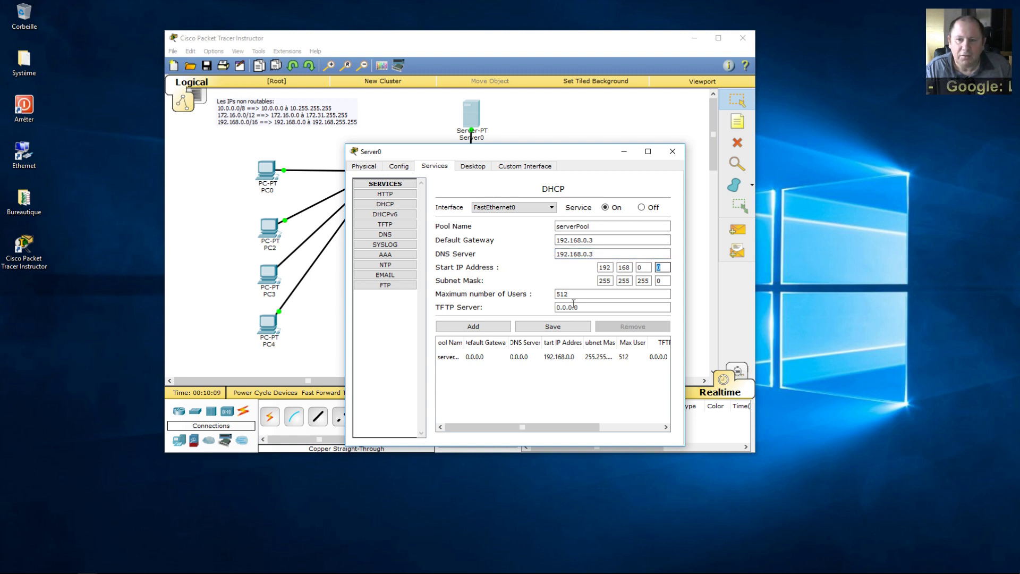
type("4")
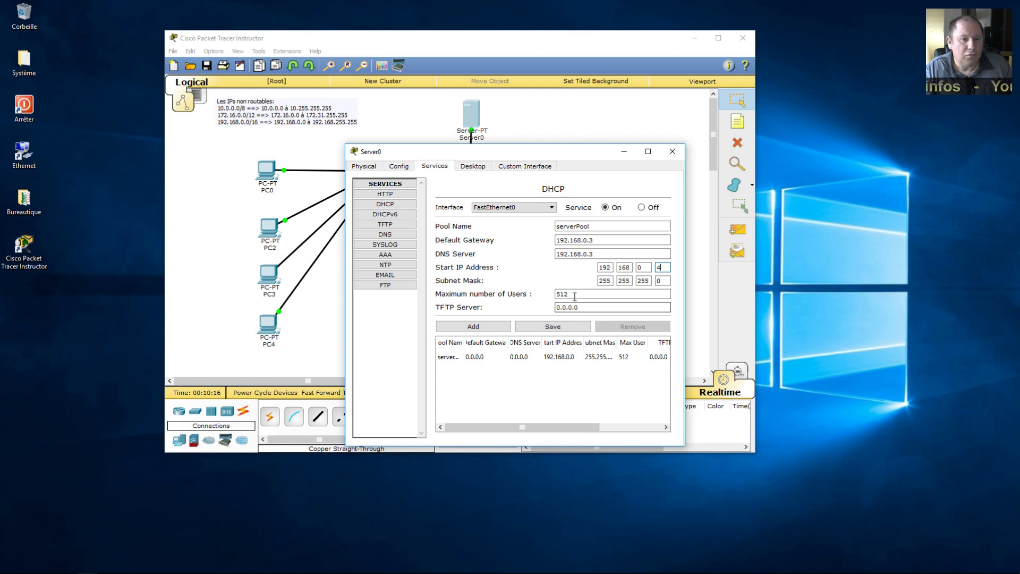
Step: Limit the DHCP pool to a maximum of 251 users, save the pool and close Server0's window
left_click_drag(575, 297, 533, 298)
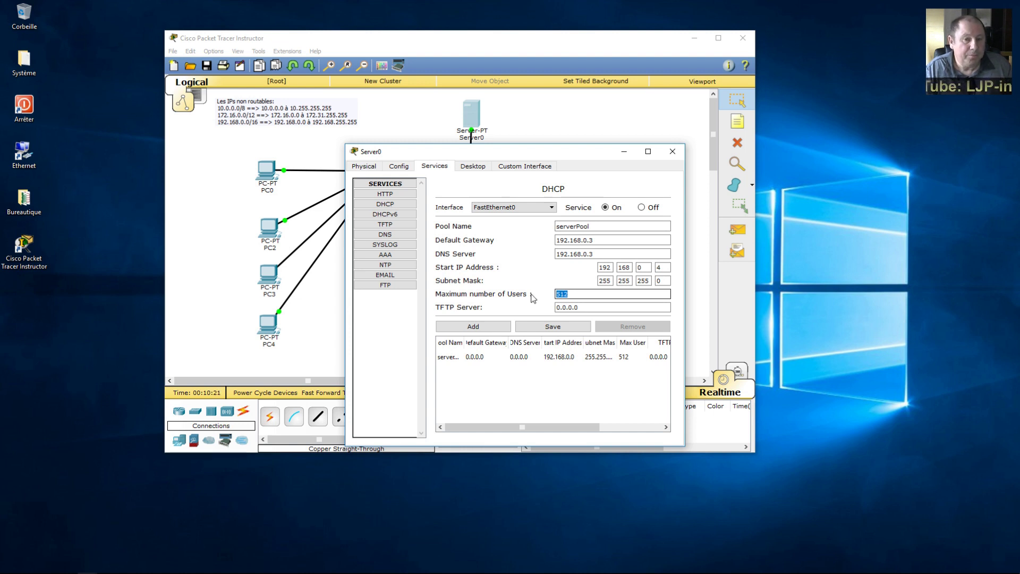
type("1")
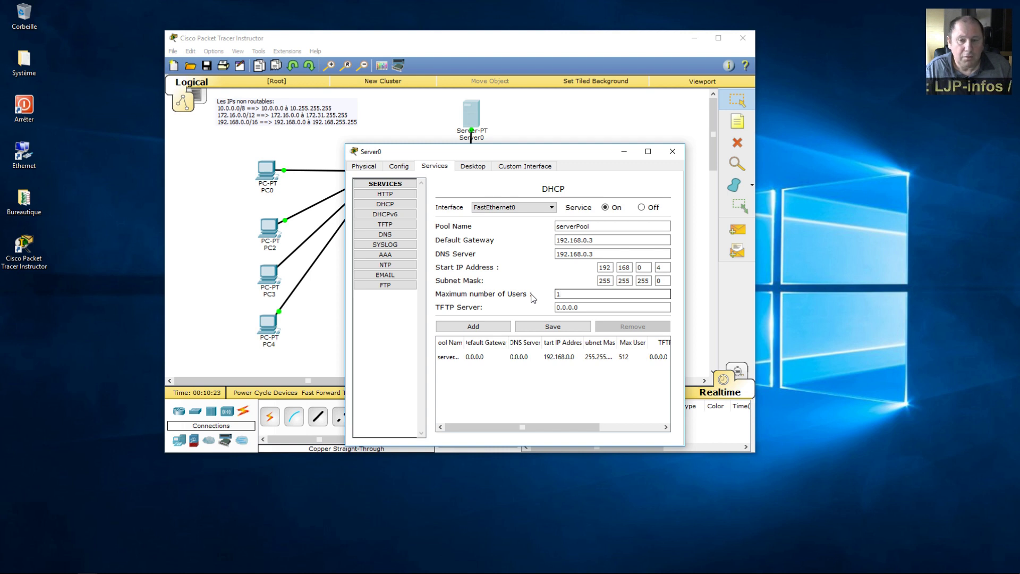
key("BackSpace")
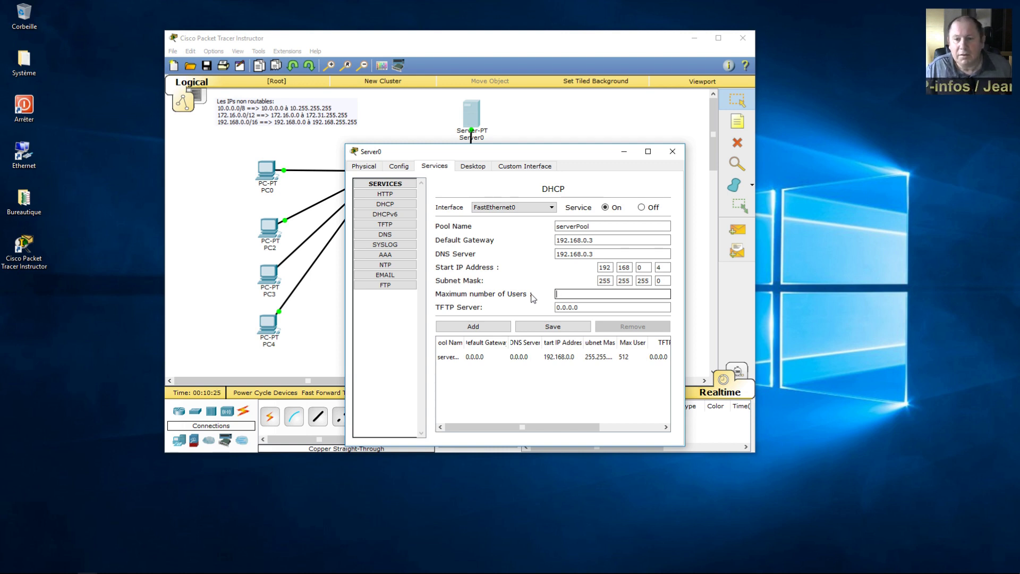
type("251")
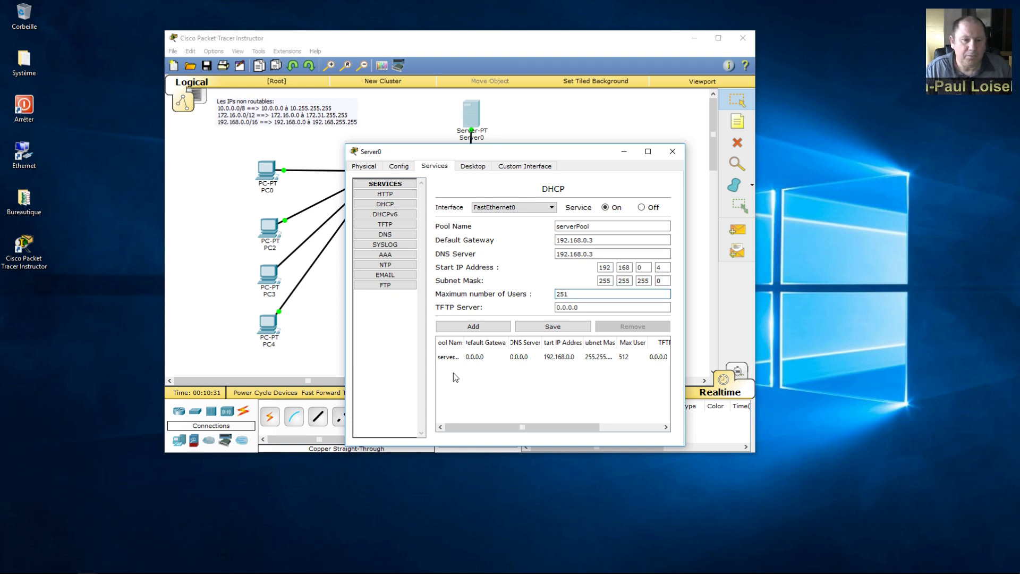
left_click(550, 326)
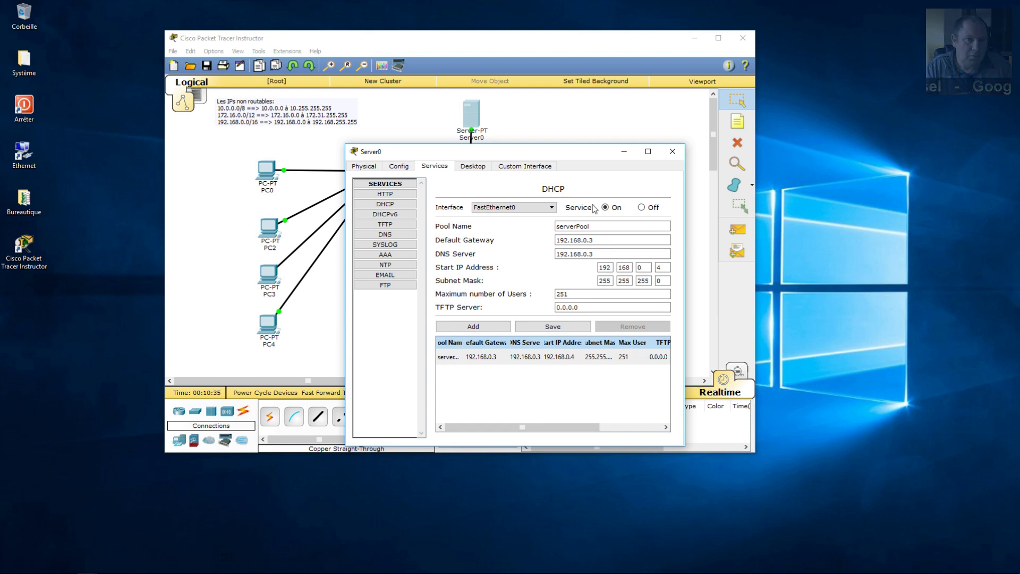
left_click(673, 152)
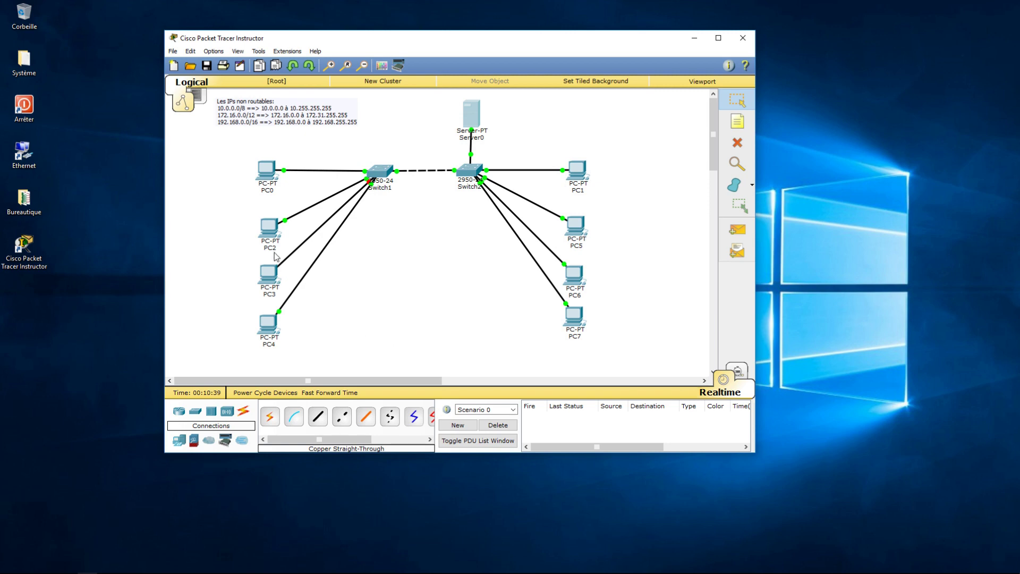
Step: Check the address settings in PC2's IP configuration and close its device window
left_click(269, 226)
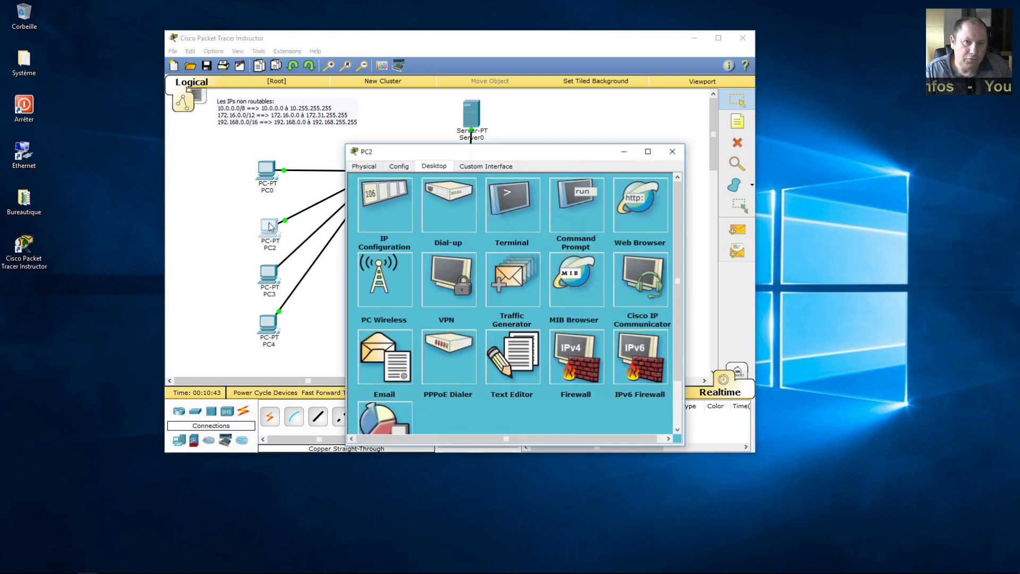
left_click(382, 200)
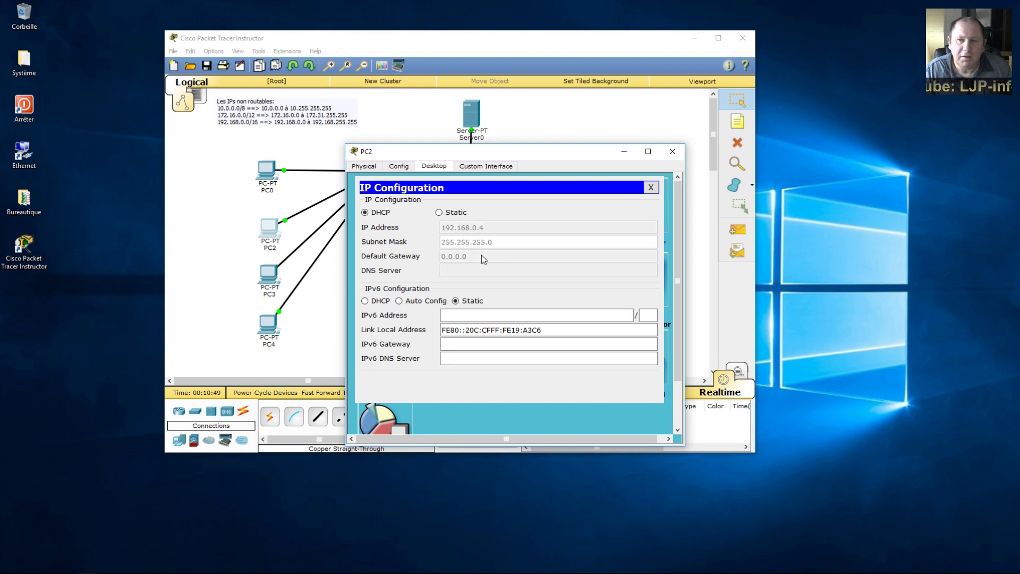
left_click(672, 151)
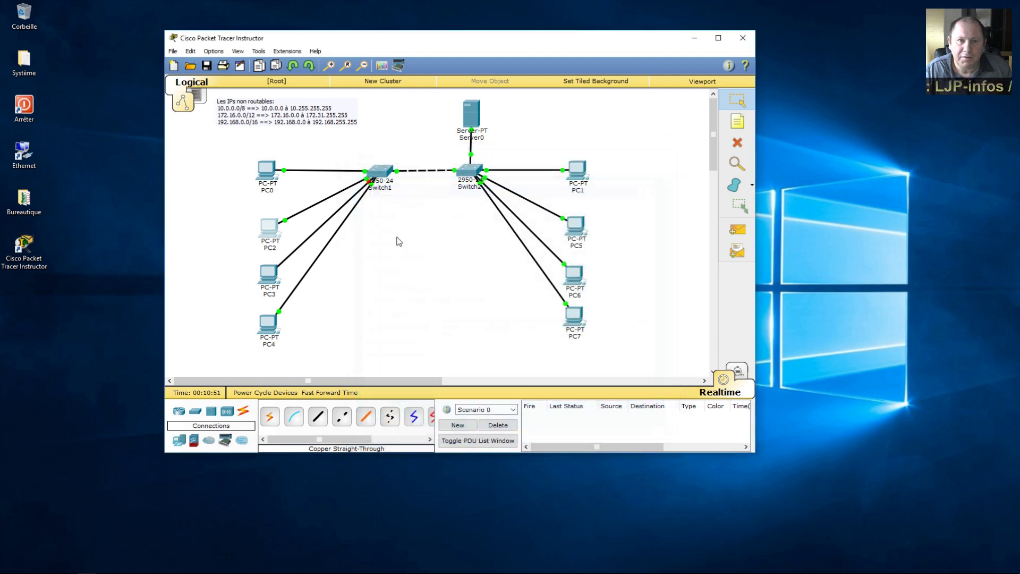
Step: Set PC3's IPv4 configuration to DHCP and close its device window
left_click(273, 278)
left_click(303, 293)
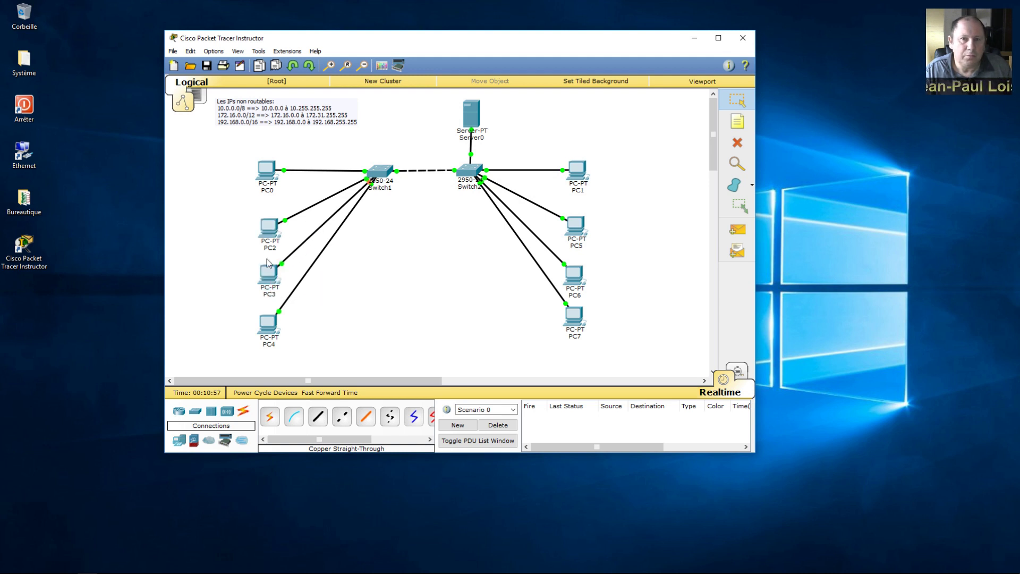
mouse_move(266, 276)
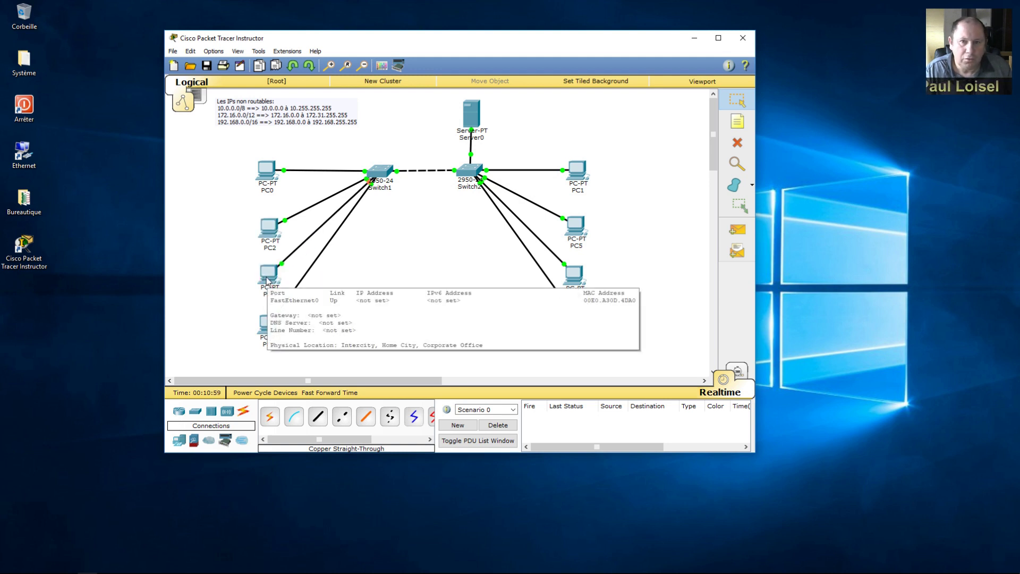
left_click(269, 281)
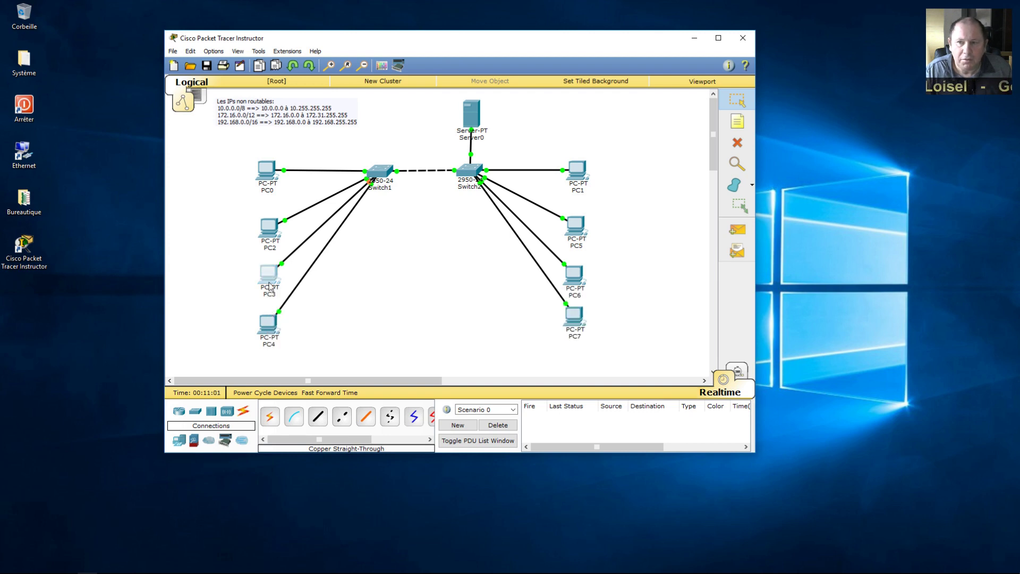
left_click(398, 167)
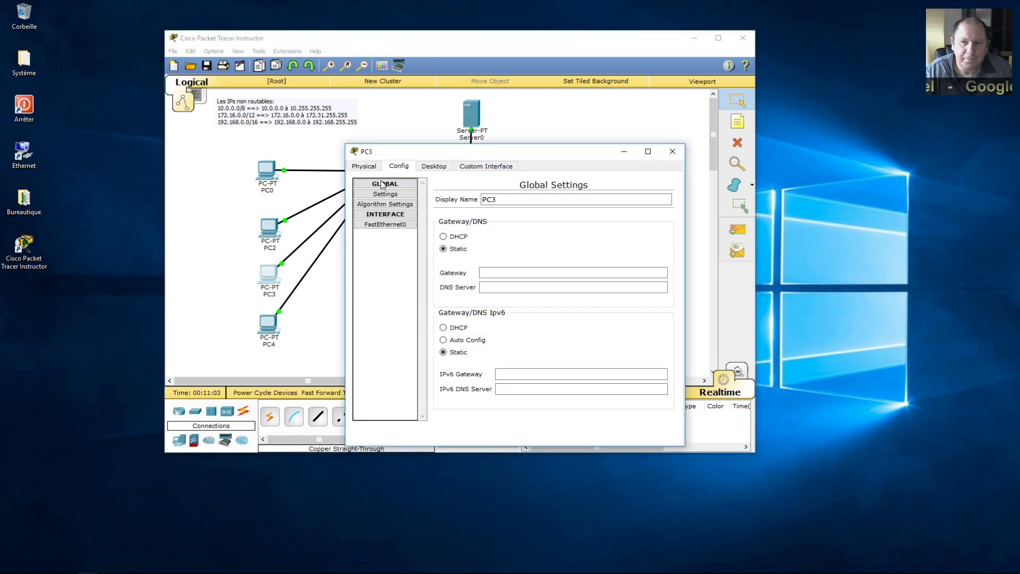
left_click(432, 166)
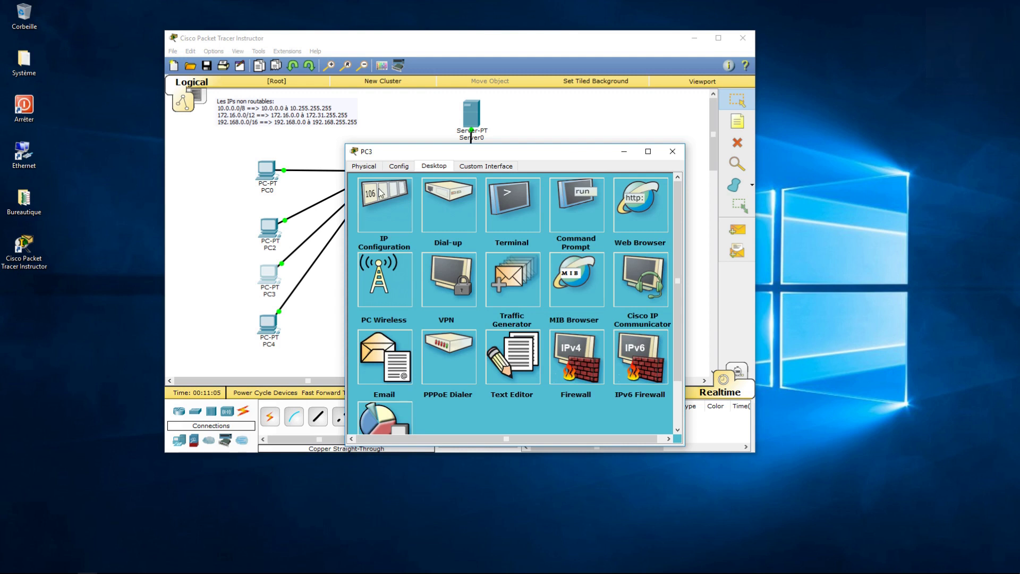
left_click(381, 210)
left_click(380, 212)
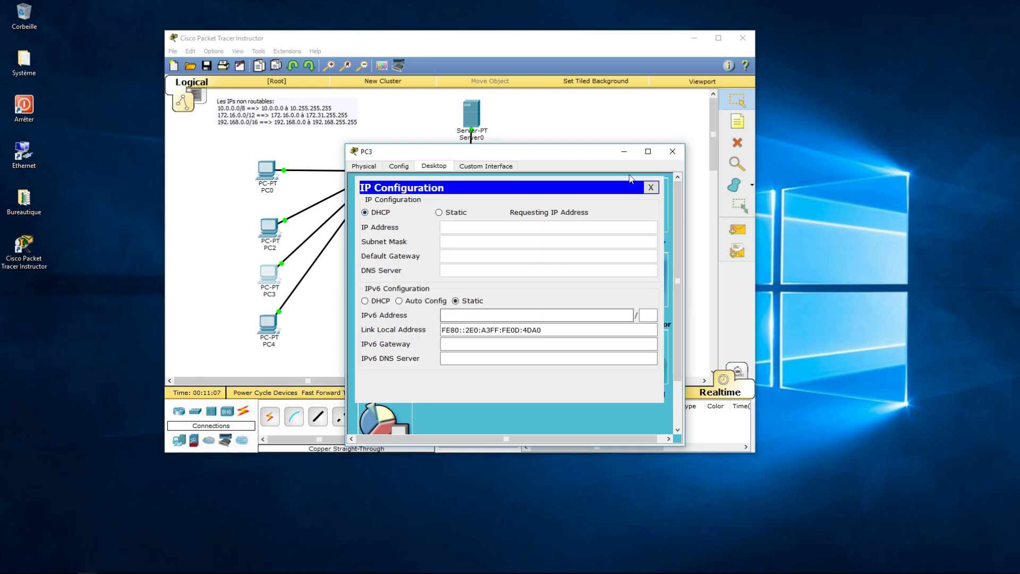
left_click(672, 155)
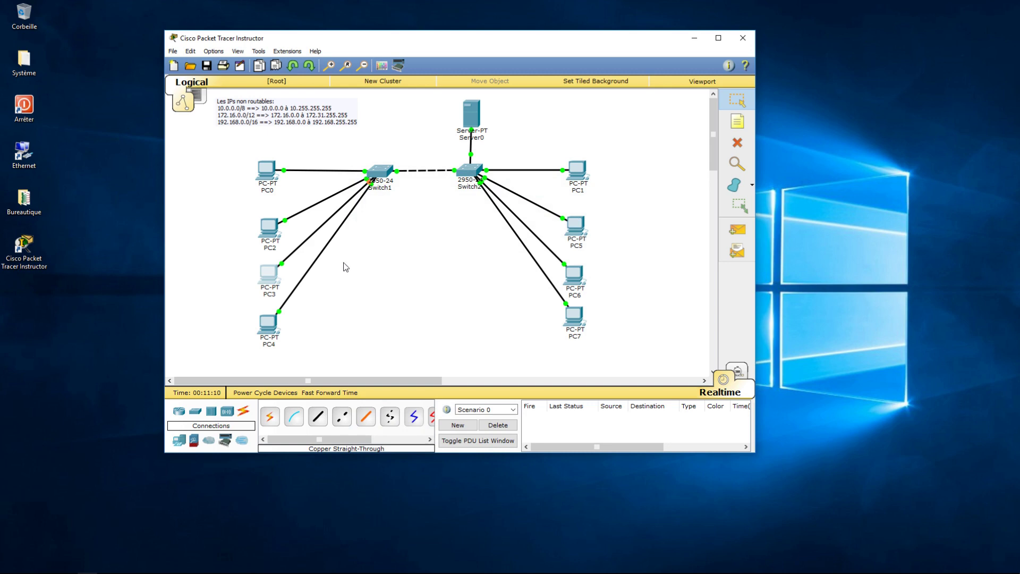
Step: Set PC4's IPv4 configuration to DHCP and close its device window
left_click(266, 325)
left_click(434, 166)
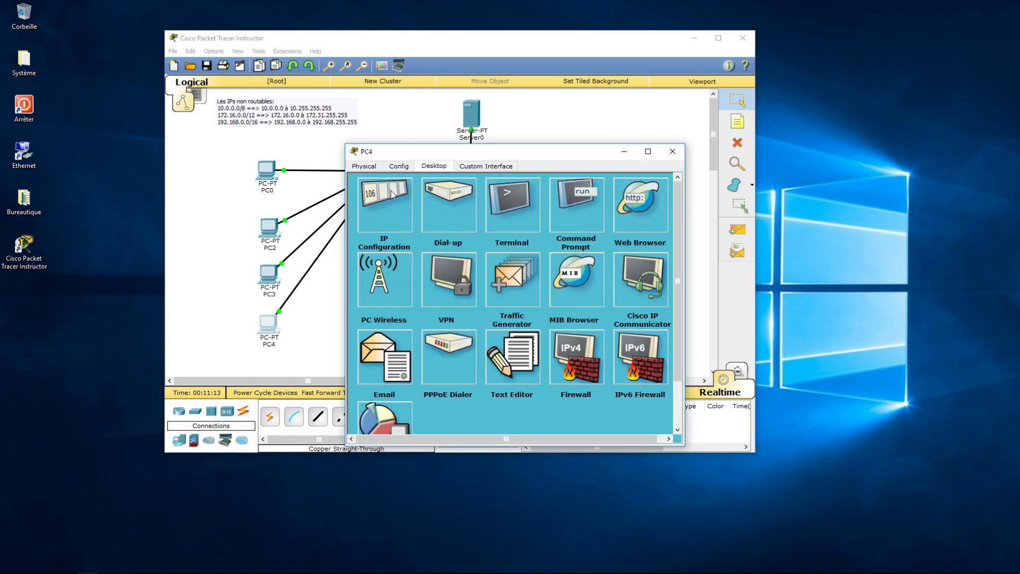
left_click(393, 195)
left_click(374, 213)
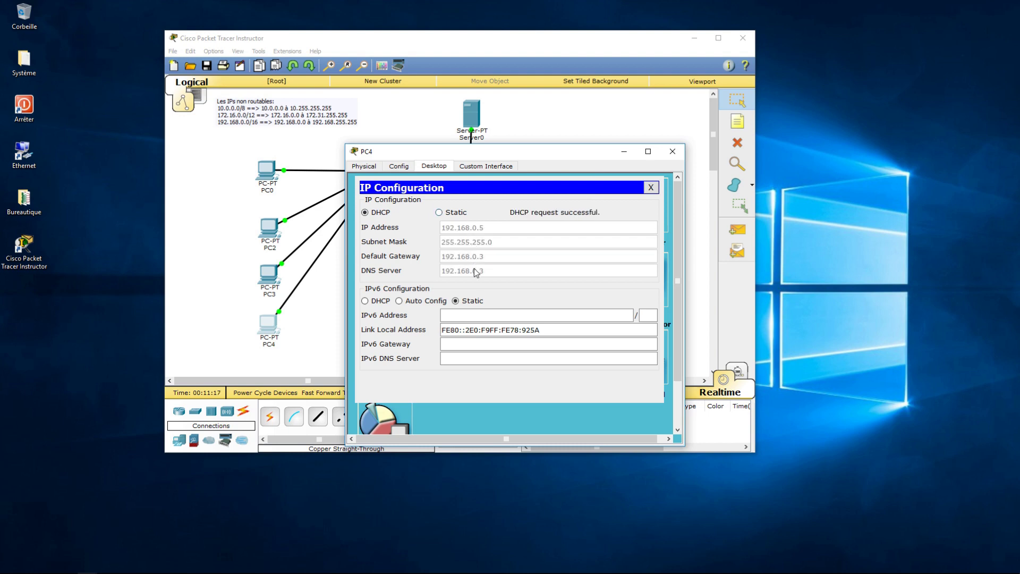
left_click(672, 151)
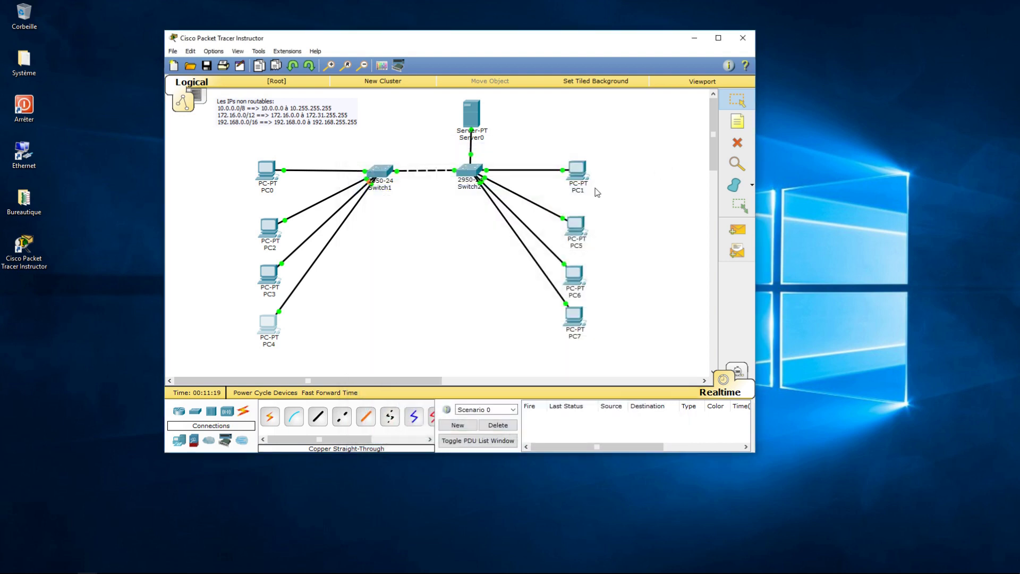
Step: Set PC5's IPv4 configuration to DHCP and close its device window
left_click(575, 224)
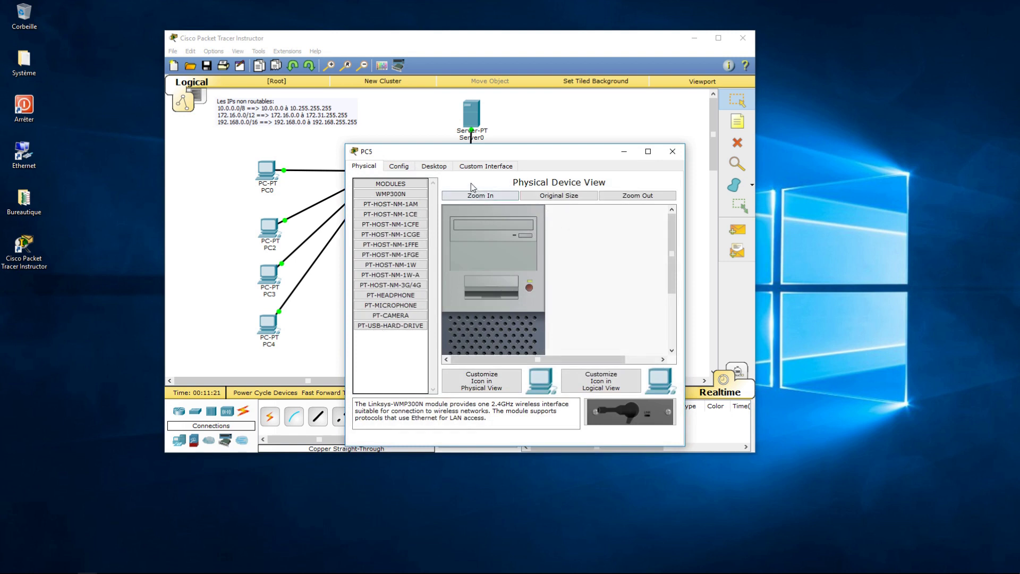
left_click(436, 166)
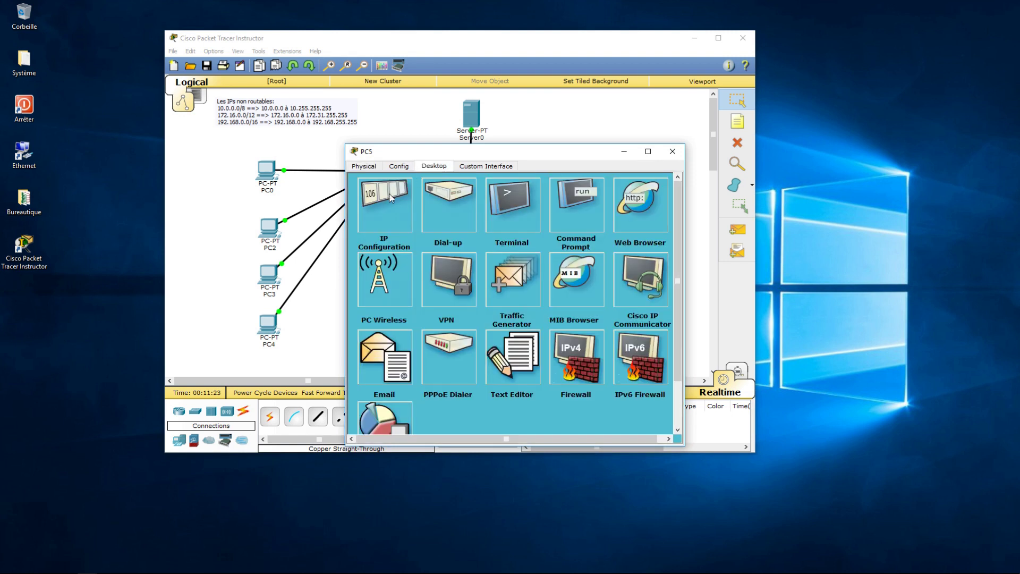
left_click(391, 198)
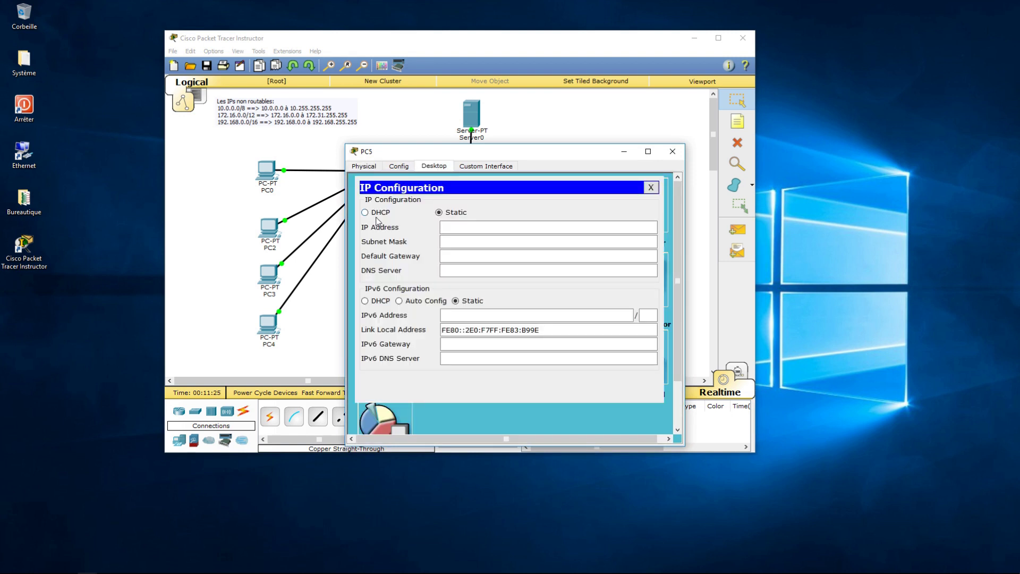
left_click(380, 213)
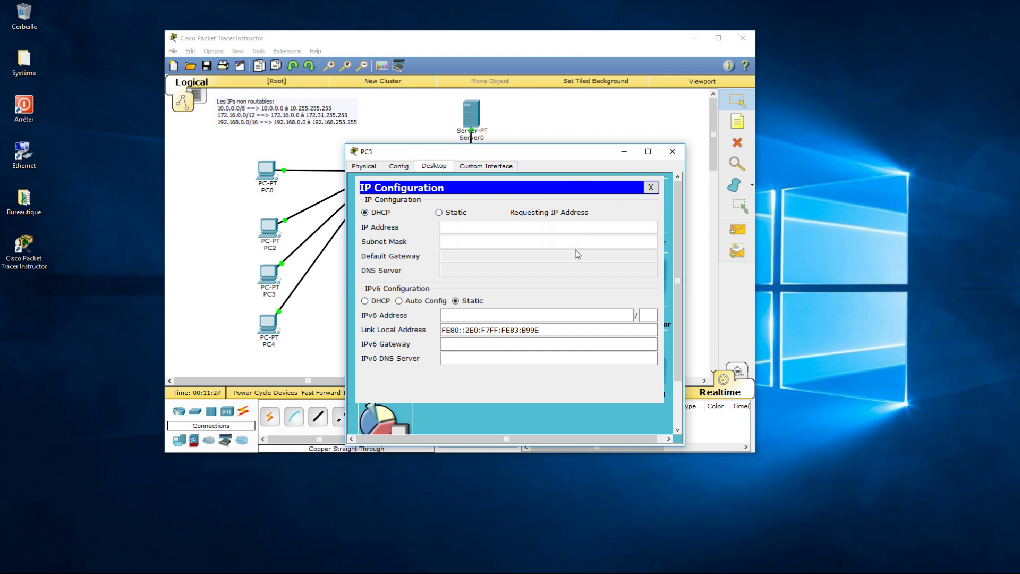
left_click(673, 152)
Step: Set PC6's IPv4 configuration to DHCP and close its device window
left_click(577, 280)
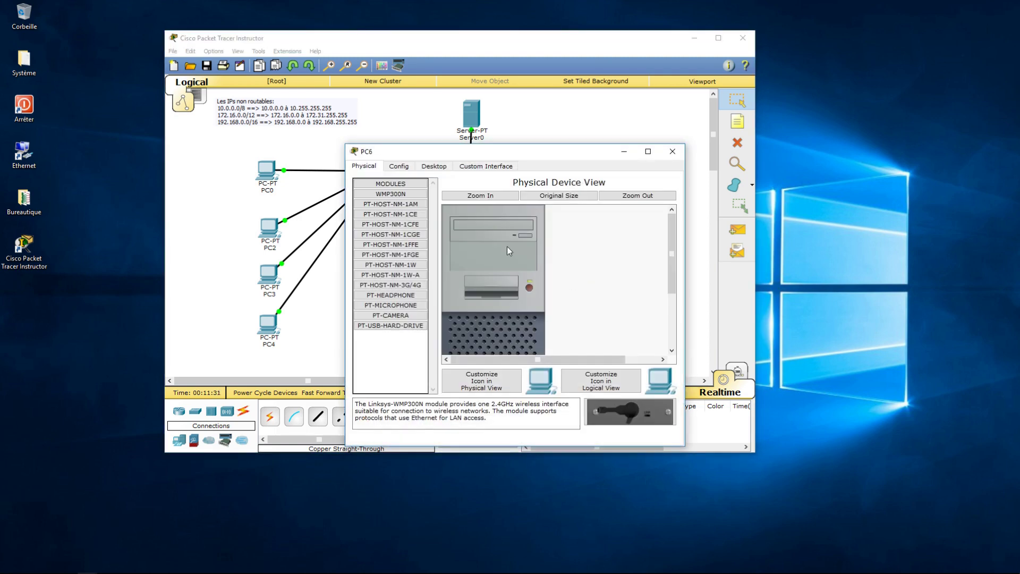
left_click(433, 167)
left_click(396, 197)
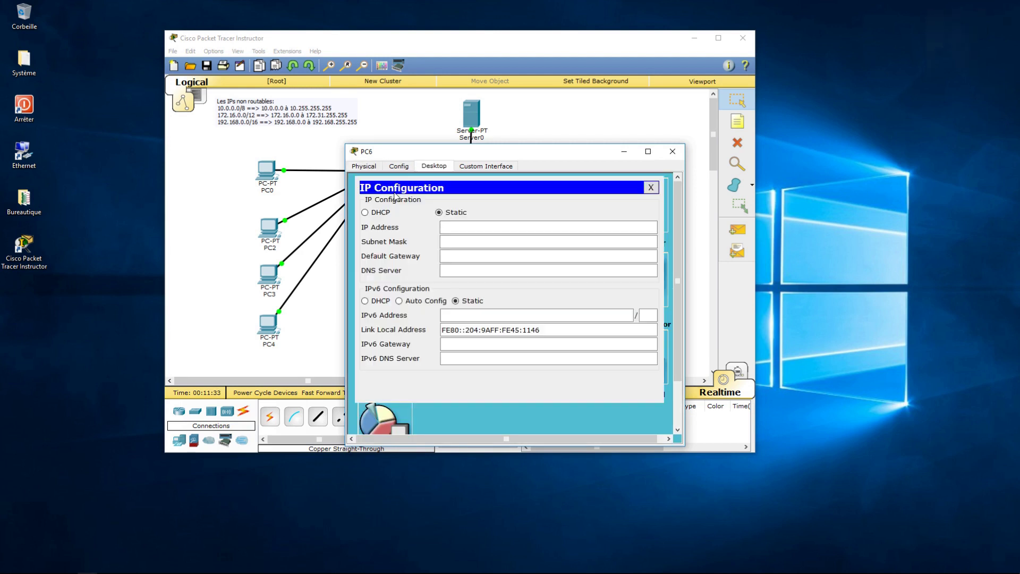
left_click(379, 213)
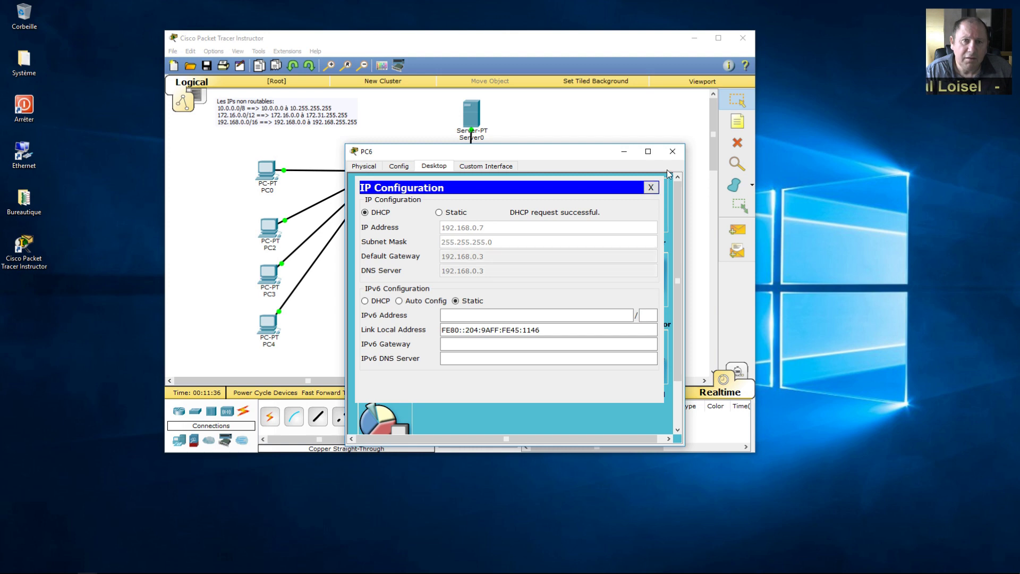
left_click(672, 152)
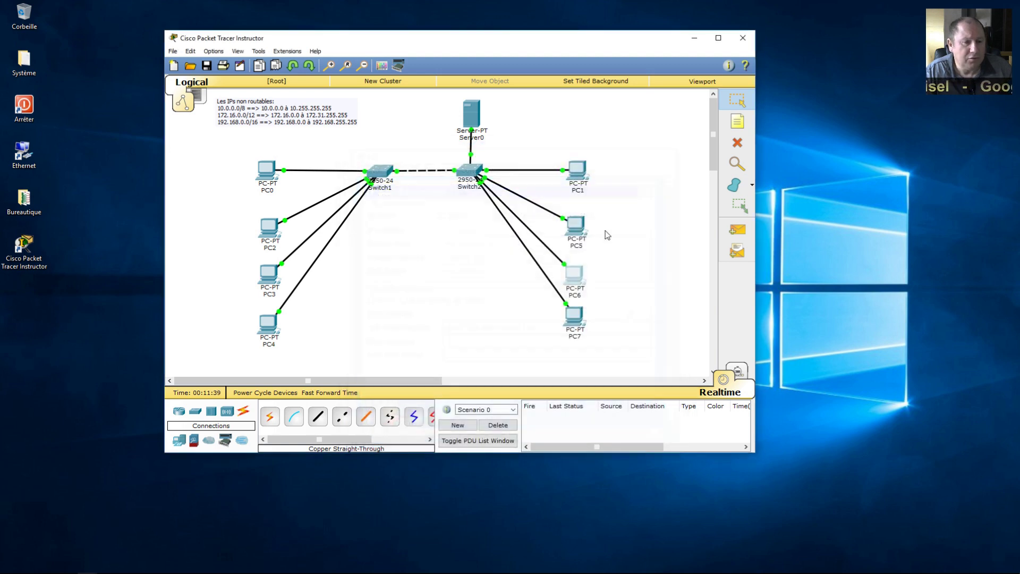
Step: Set PC7's IPv4 configuration to DHCP and close its device window
left_click(574, 317)
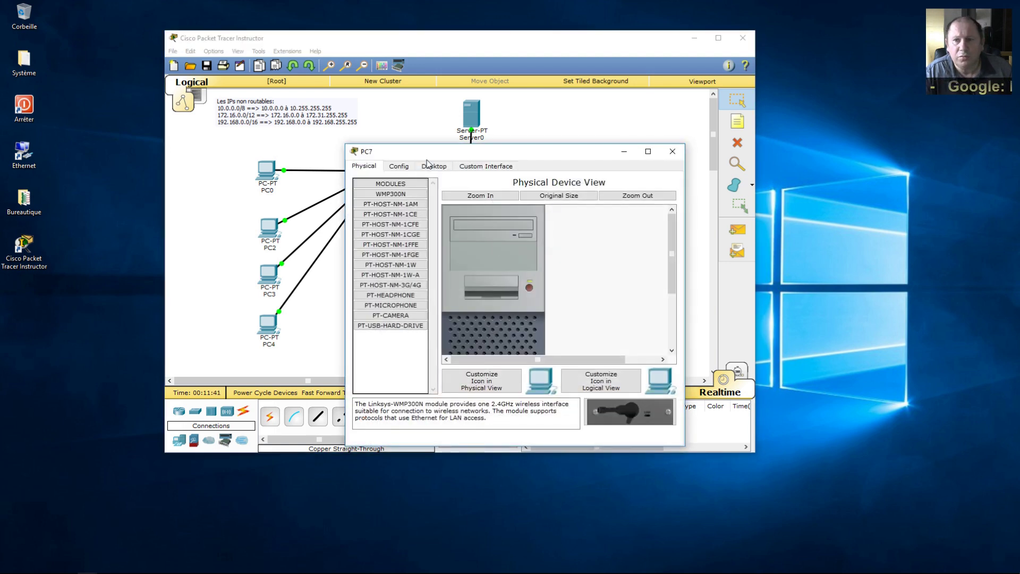
left_click(429, 167)
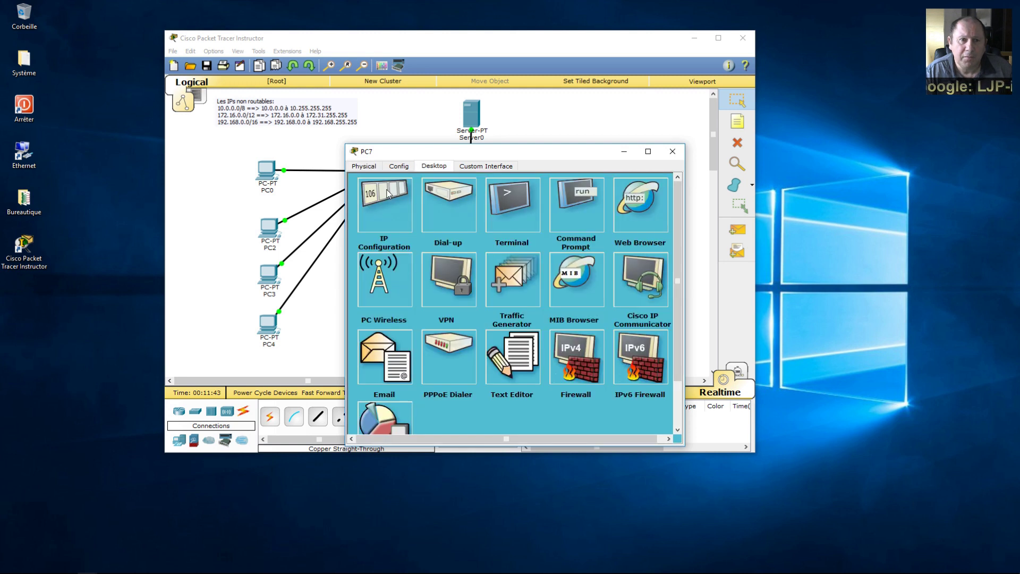
left_click(387, 196)
left_click(378, 212)
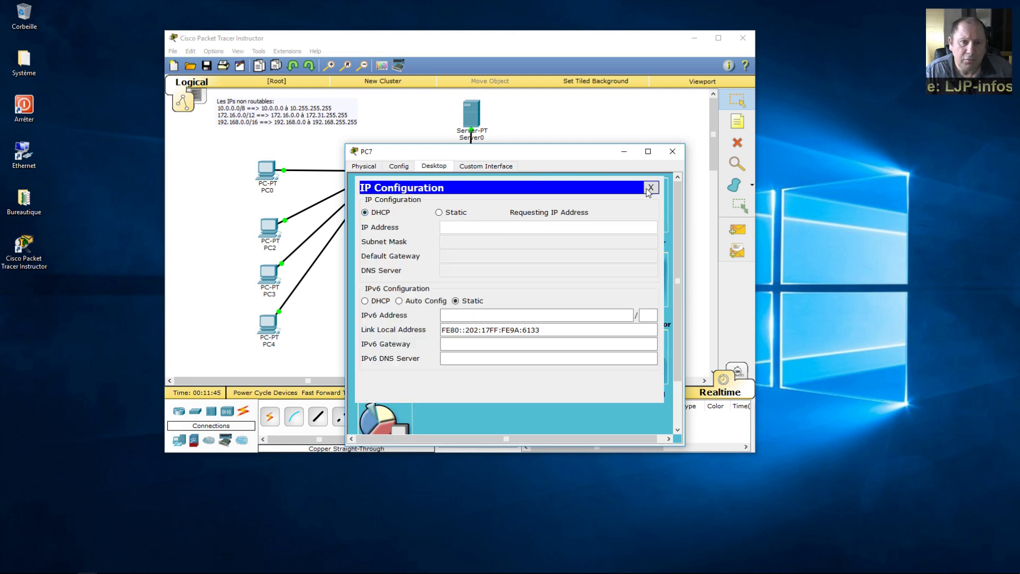
left_click(672, 151)
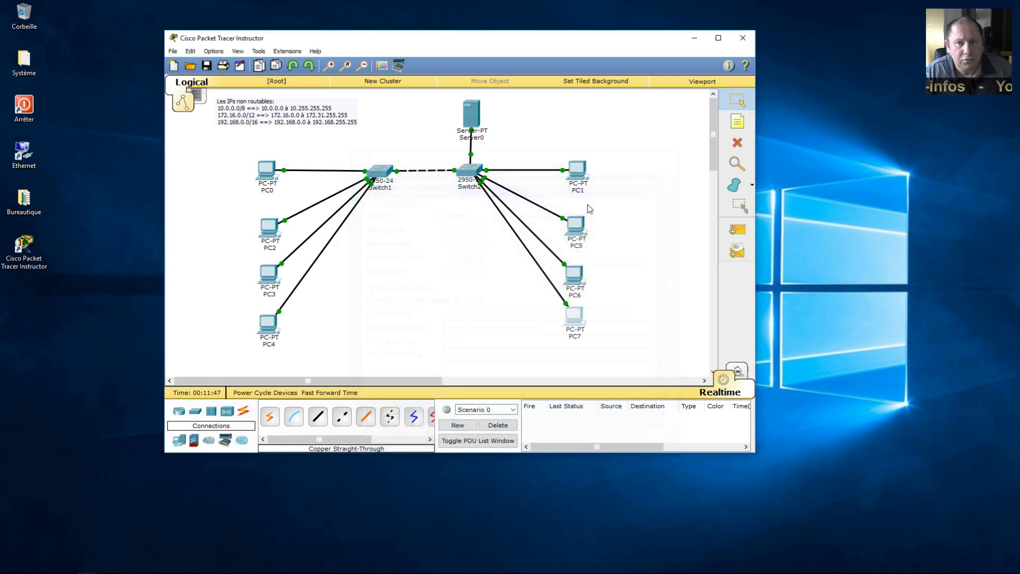
Step: Review the DHCP pool settings on Server0 and open the server's command prompt
left_click(475, 121)
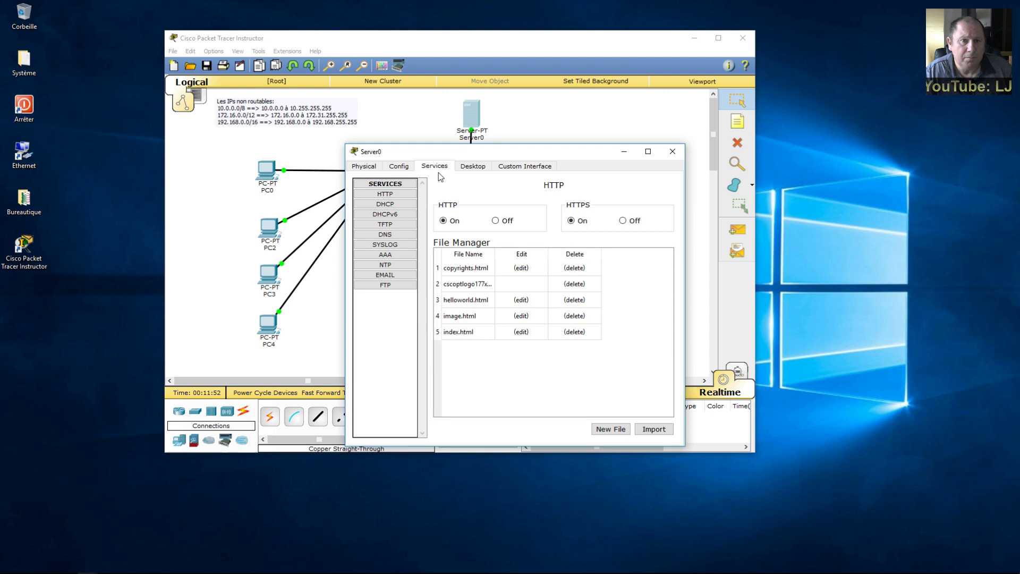
left_click(392, 204)
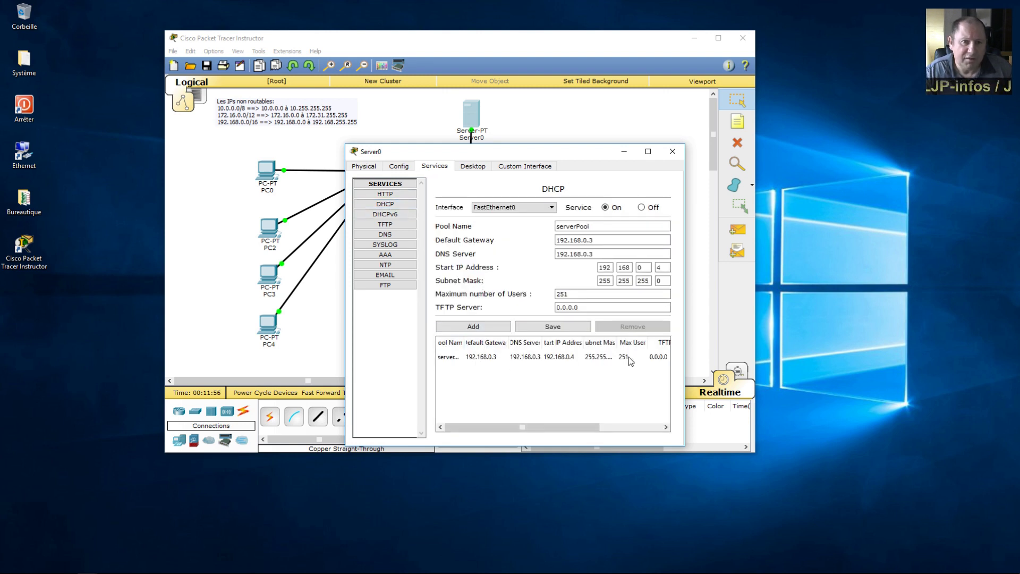
left_click(473, 166)
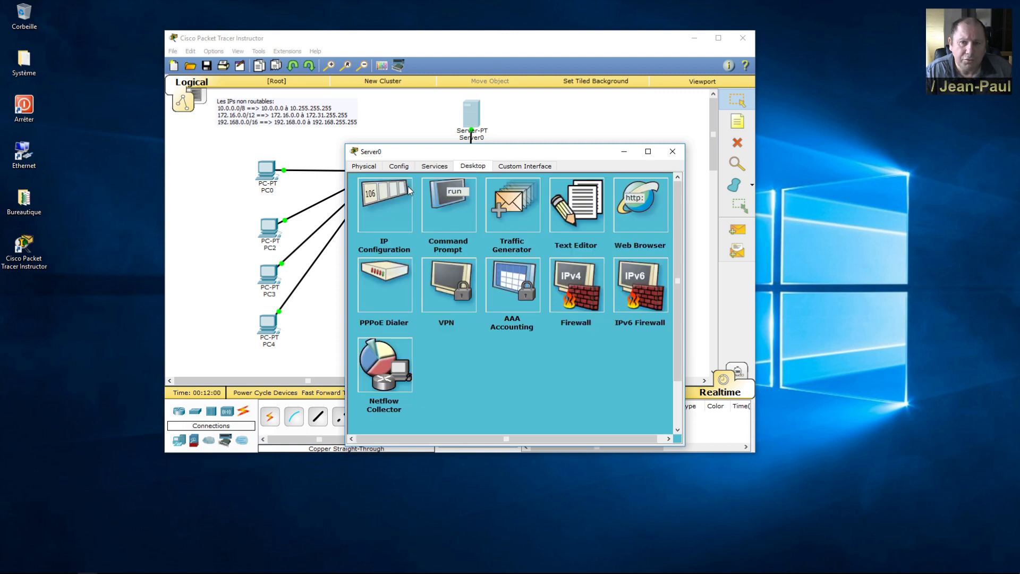
left_click(460, 200)
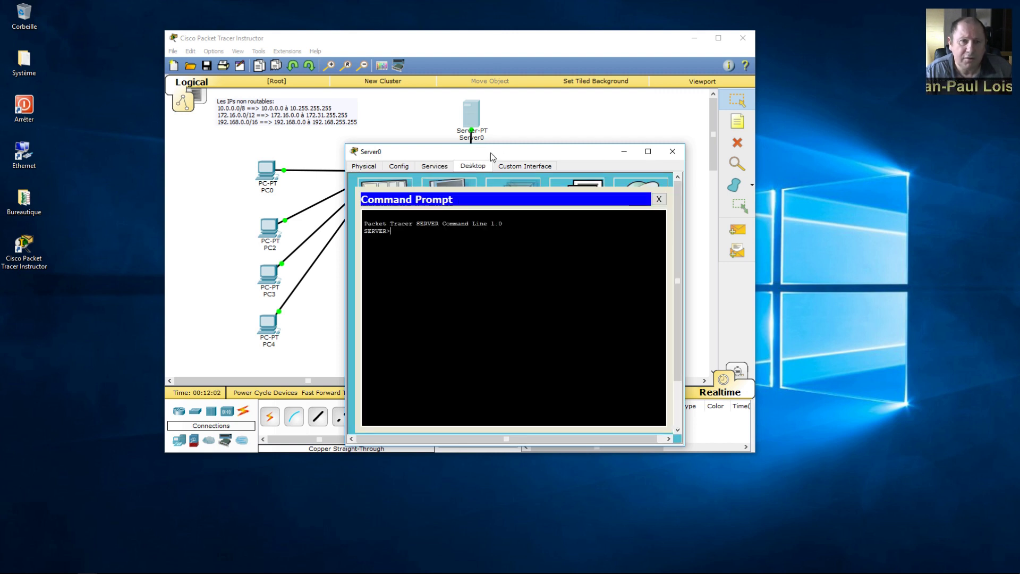
Step: Move Server0's window clear of the topology and ping 192.168.0.6 and 192.168.0.4 from its command prompt
left_click_drag(490, 152, 768, 205)
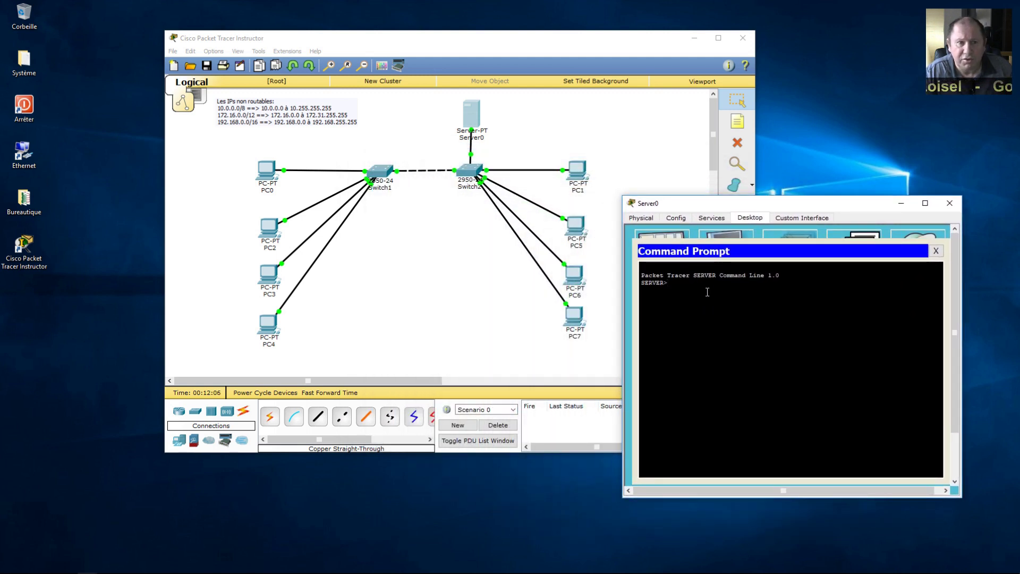
type("ping")
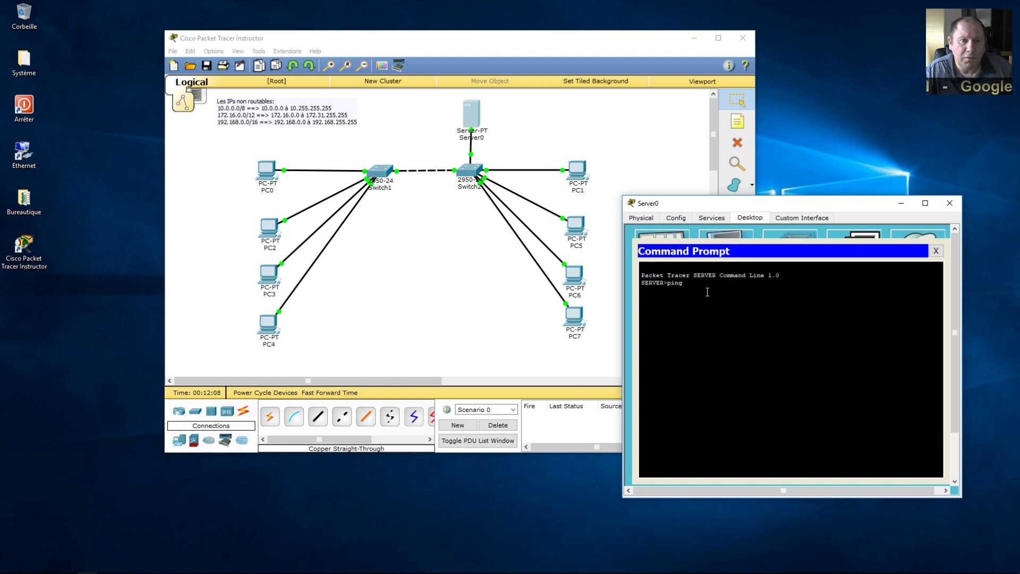
type("9")
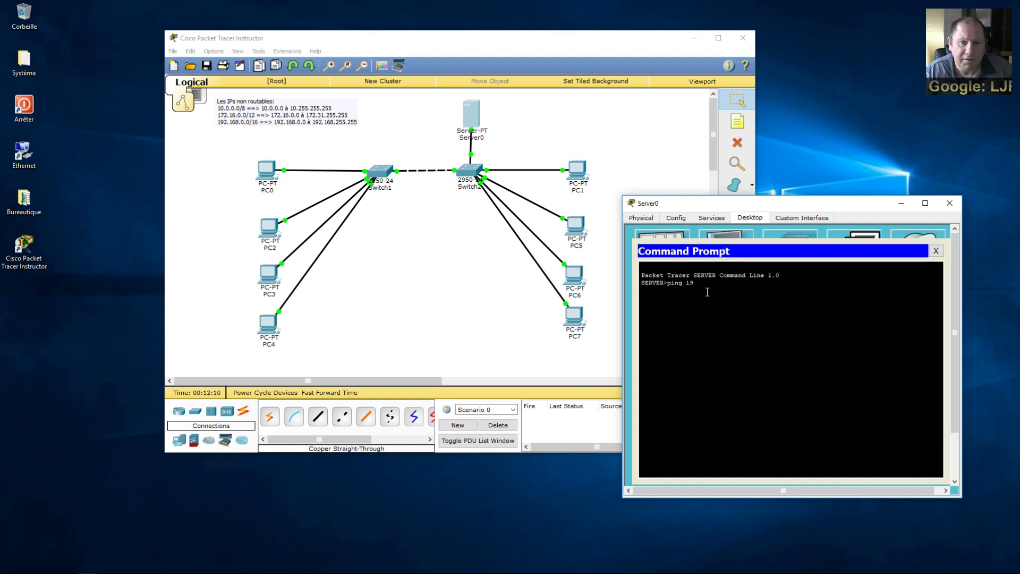
type("2.168.0.")
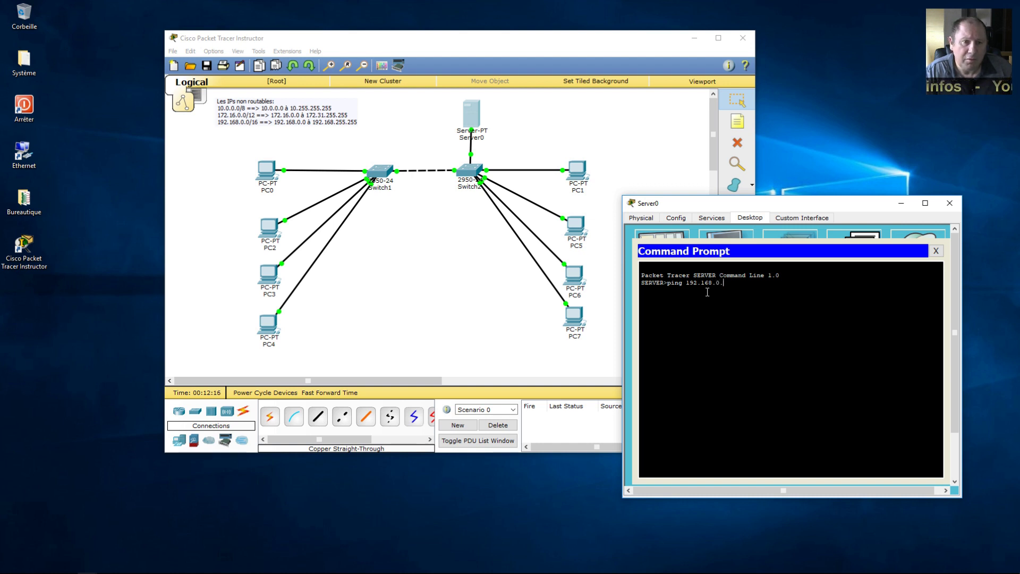
type("6")
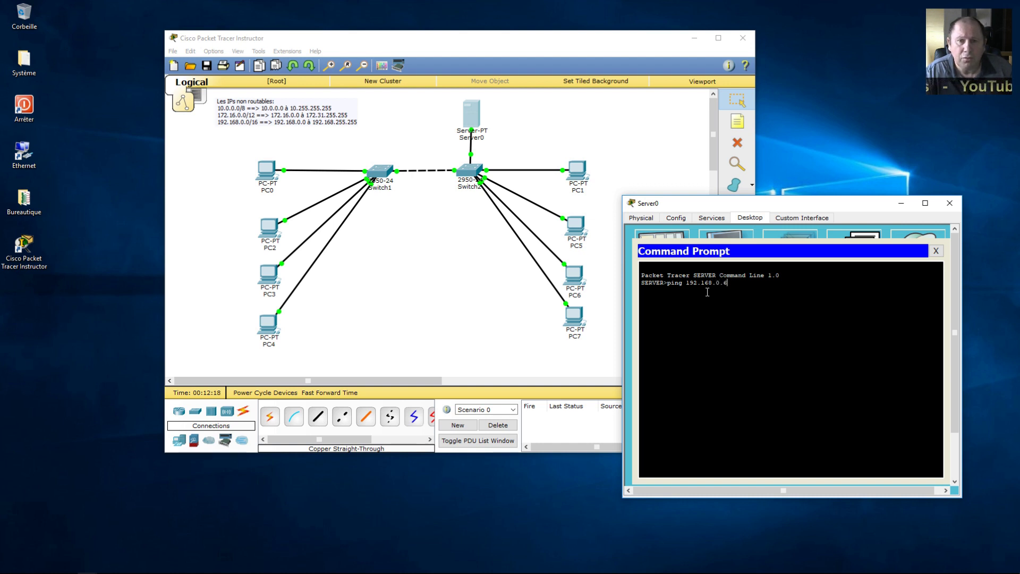
key("Return")
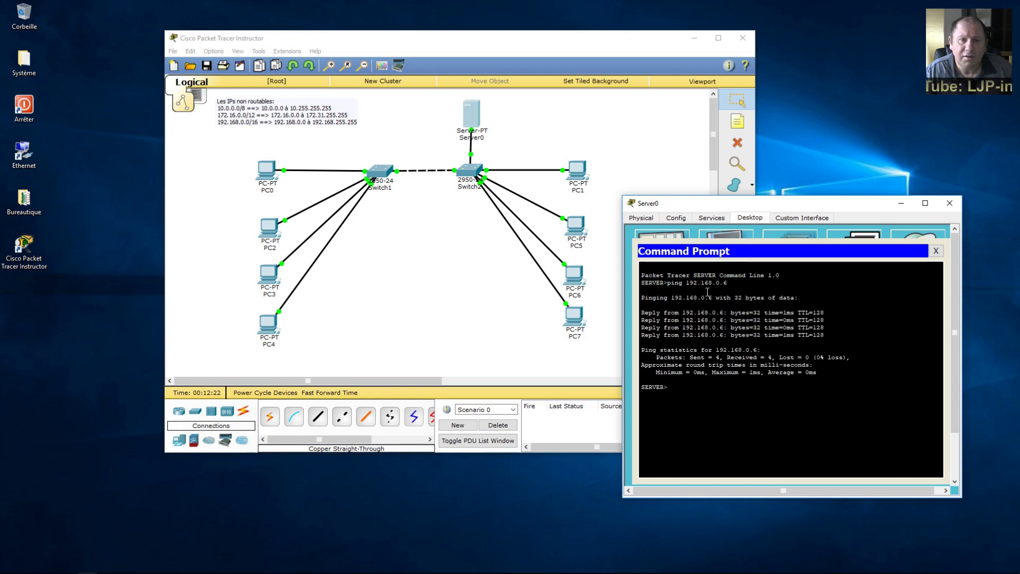
key("Up")
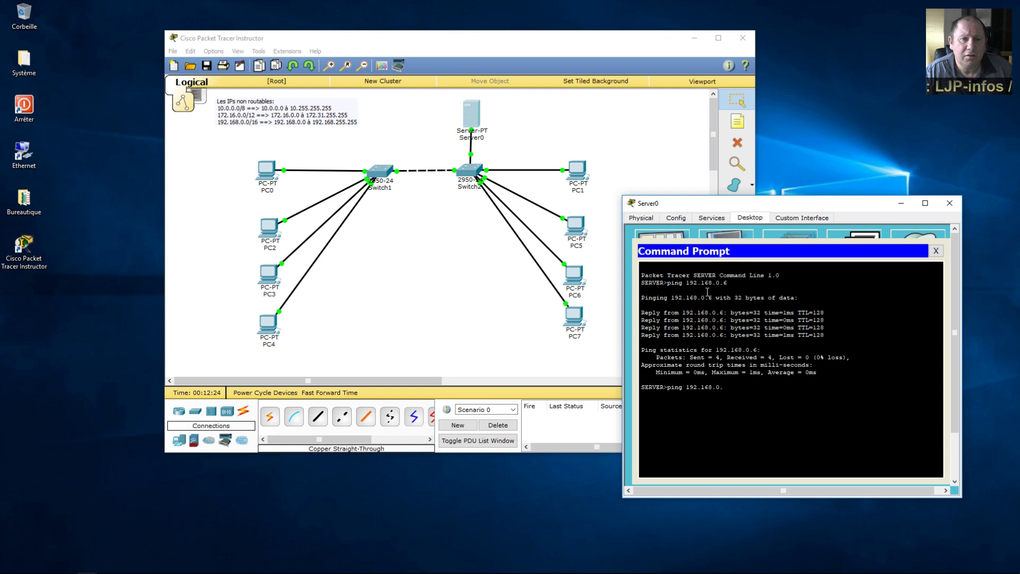
key("Return")
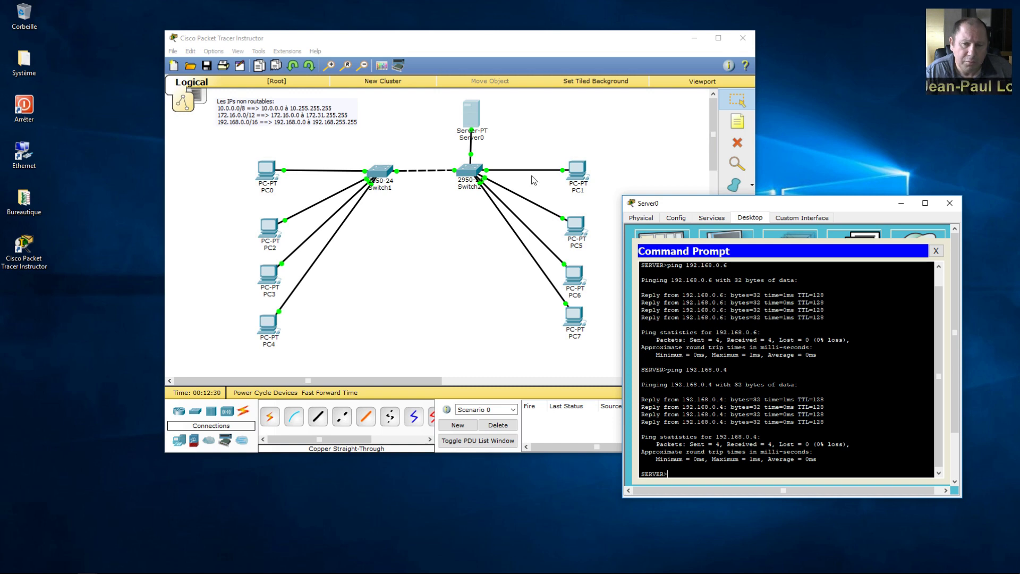
Step: Set PC0's static IP address to 192.168.1.1, close its IP configuration and return to Server0's command prompt
left_click(269, 179)
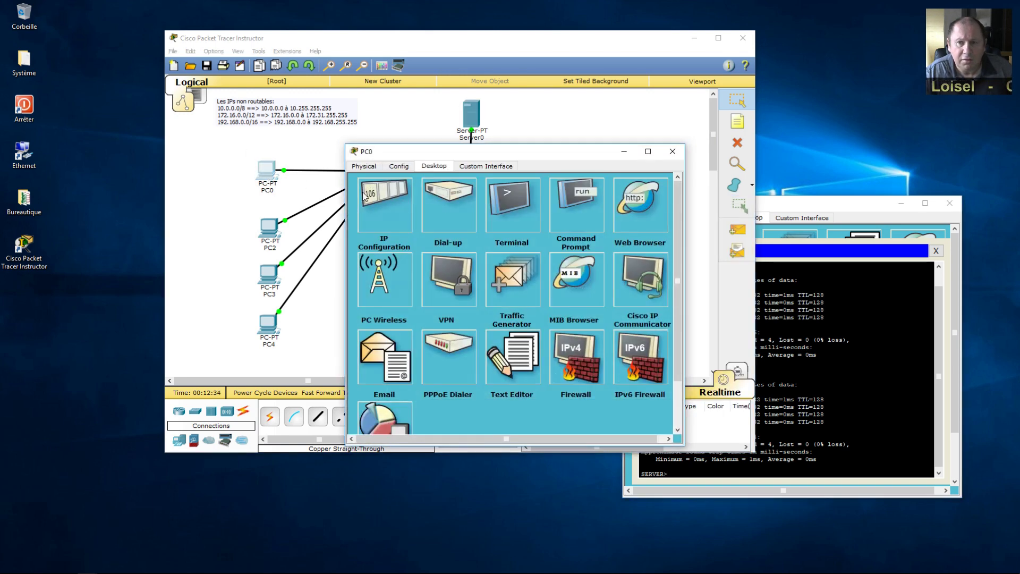
left_click(383, 201)
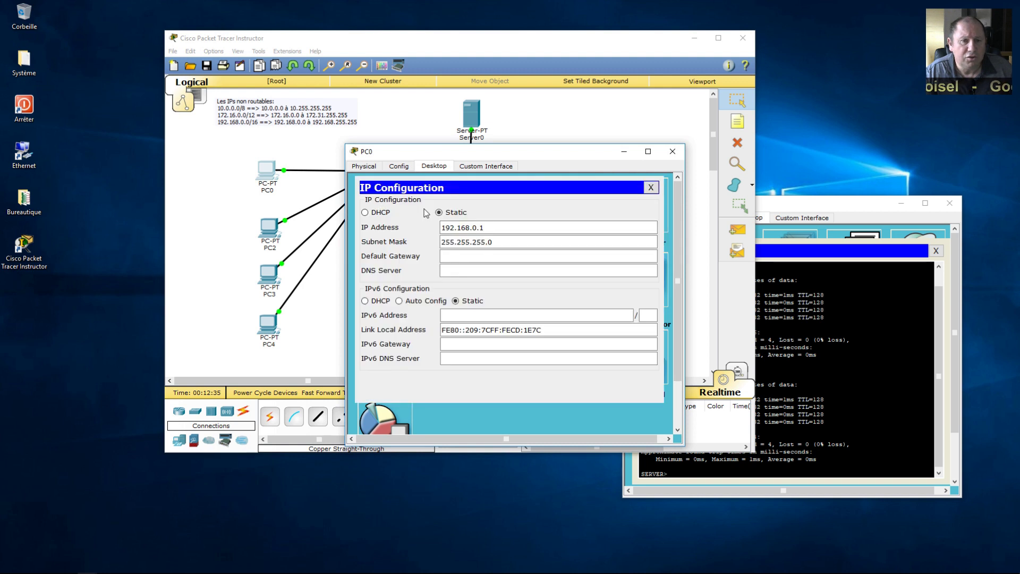
double_click(475, 228)
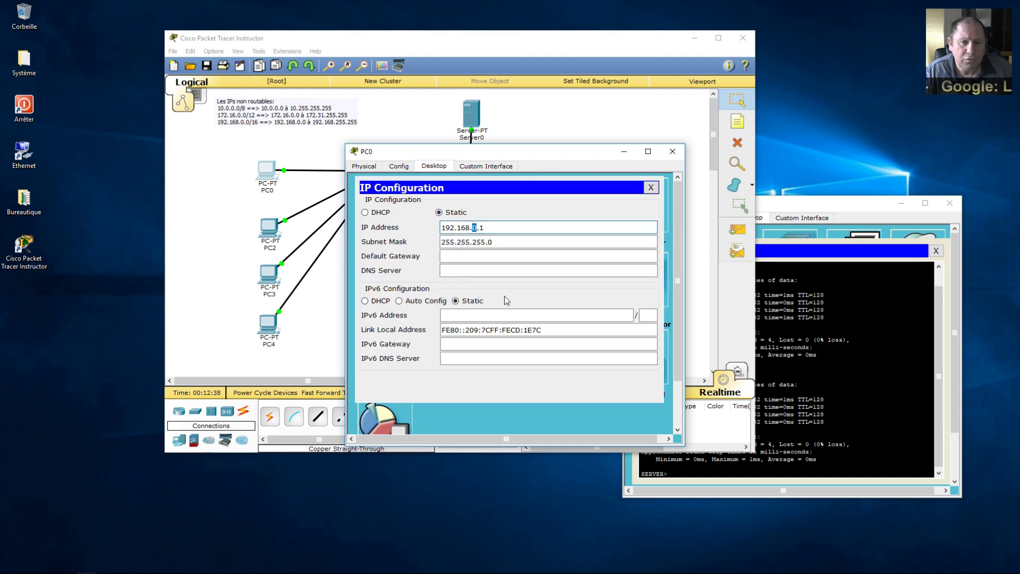
type("1")
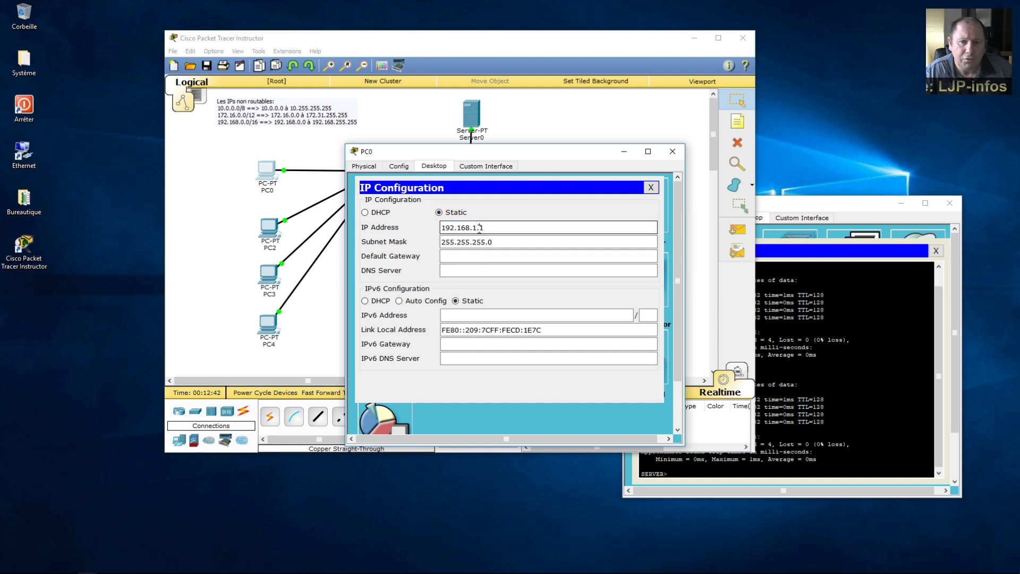
left_click_drag(480, 229, 431, 228)
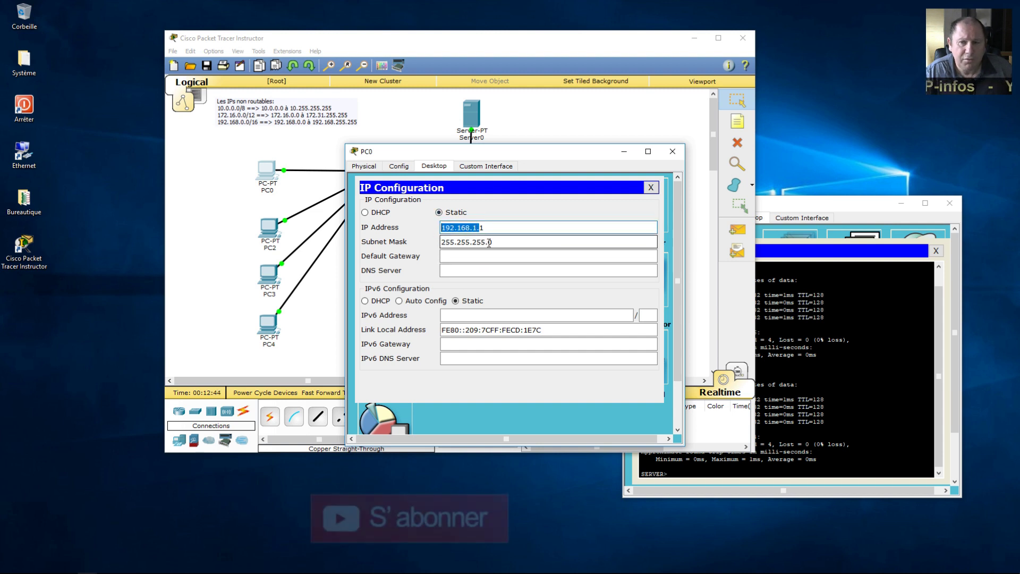
left_click_drag(489, 243, 441, 243)
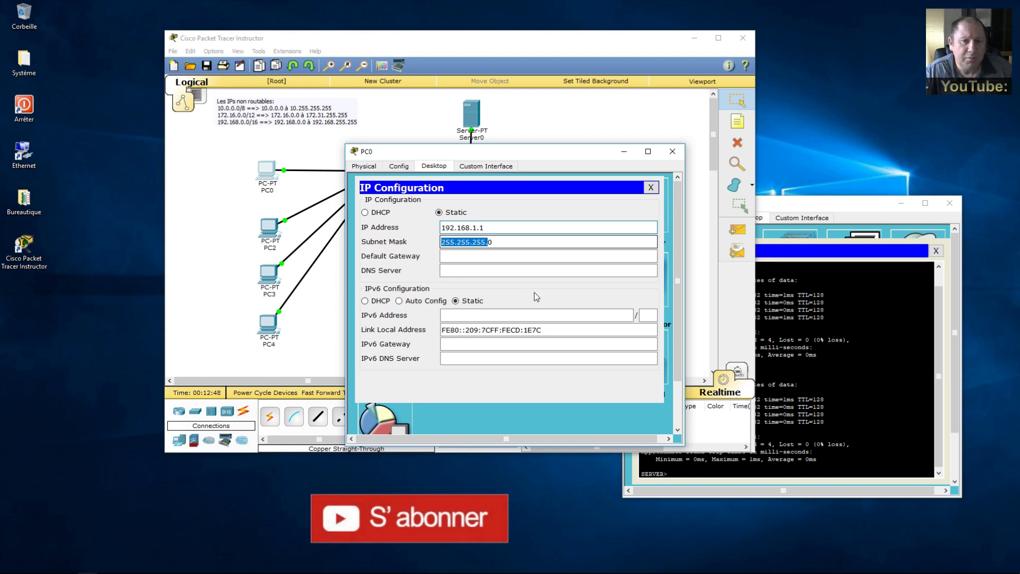
left_click(651, 188)
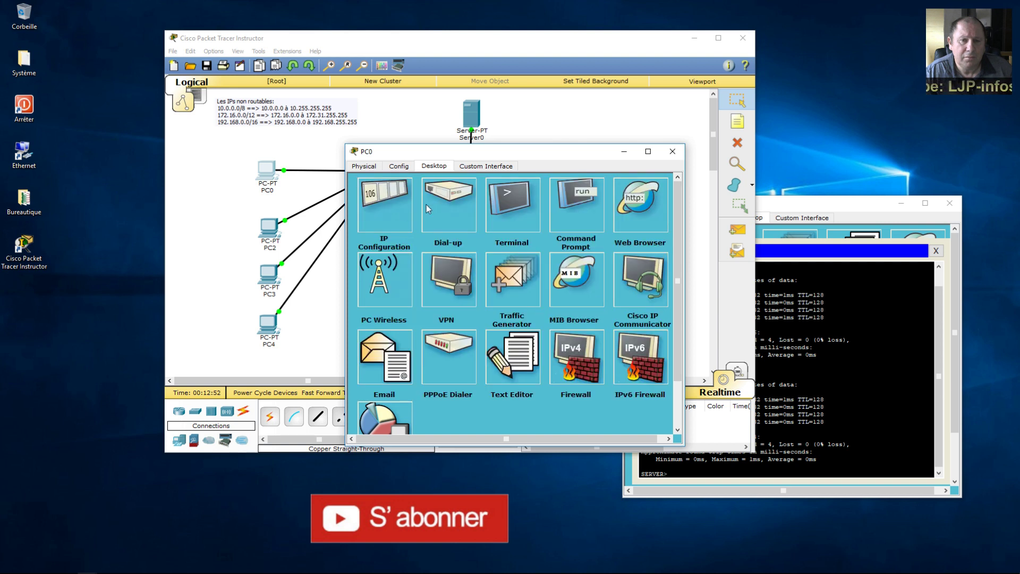
left_click(835, 421)
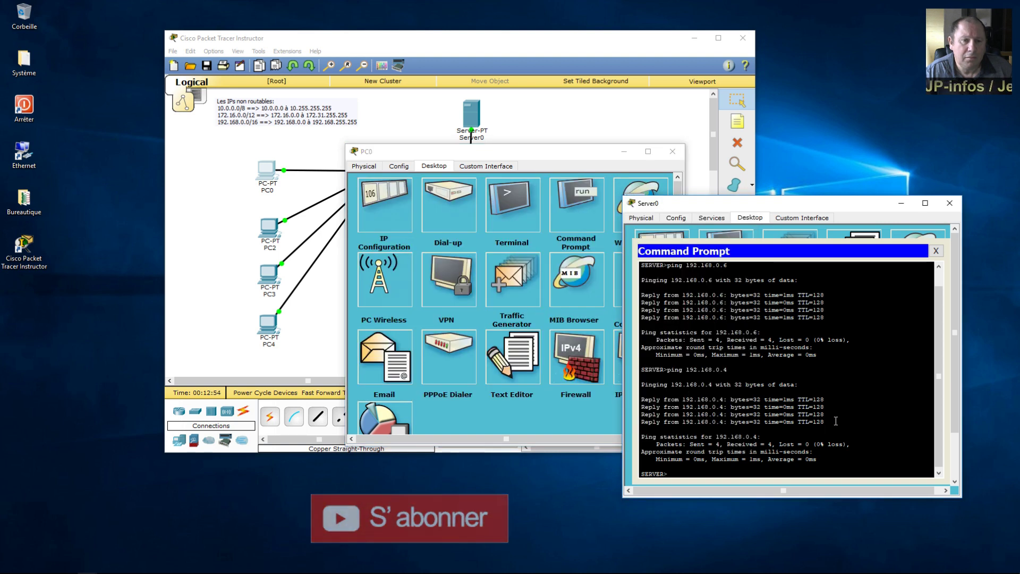
Step: Ping 192.168.1.1 from Server0's command prompt, move PC0's window off the topology and close Server0's window
key("Up")
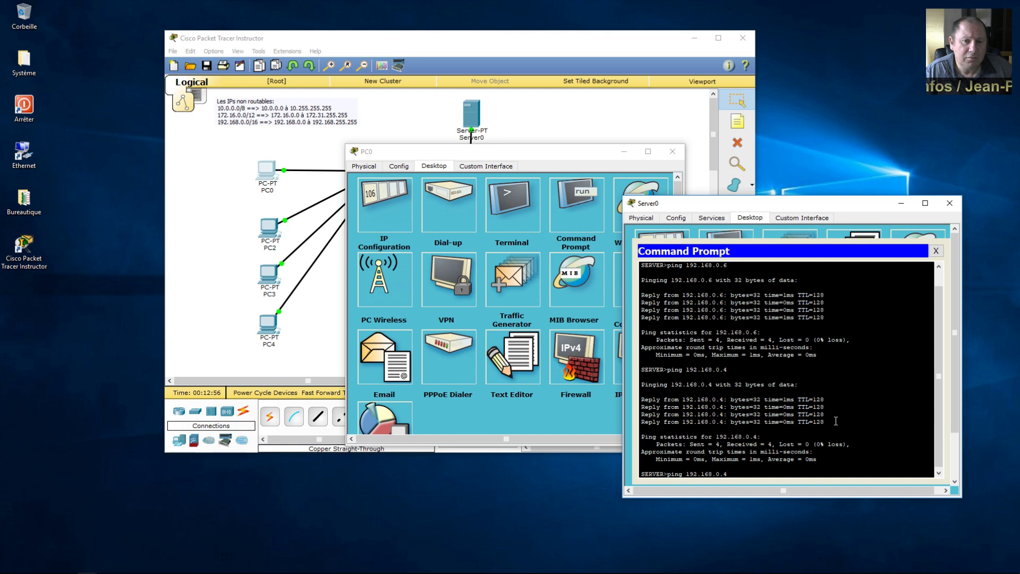
type(".")
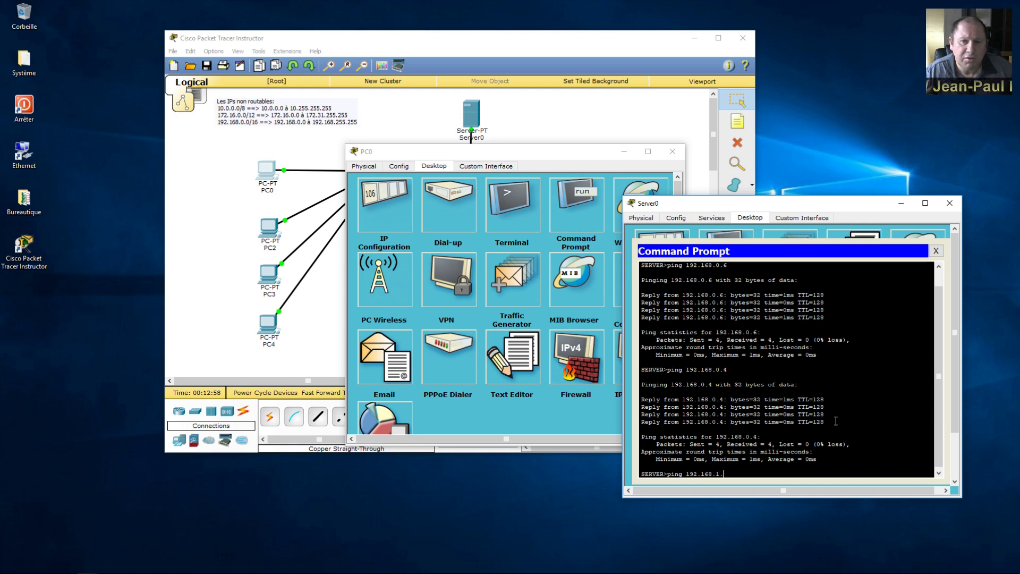
type("1")
key("Return")
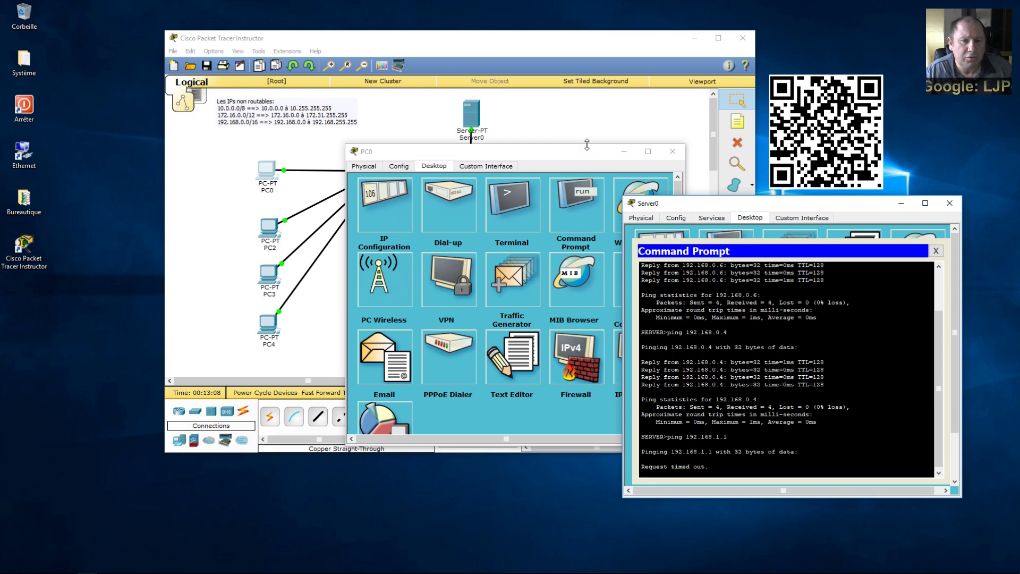
left_click_drag(585, 152, 362, 246)
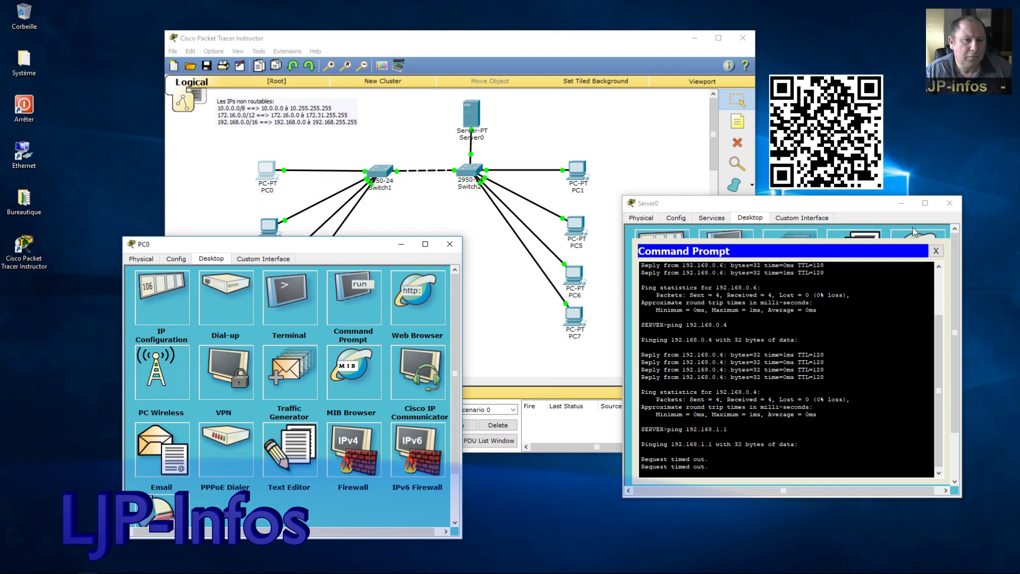
left_click(951, 204)
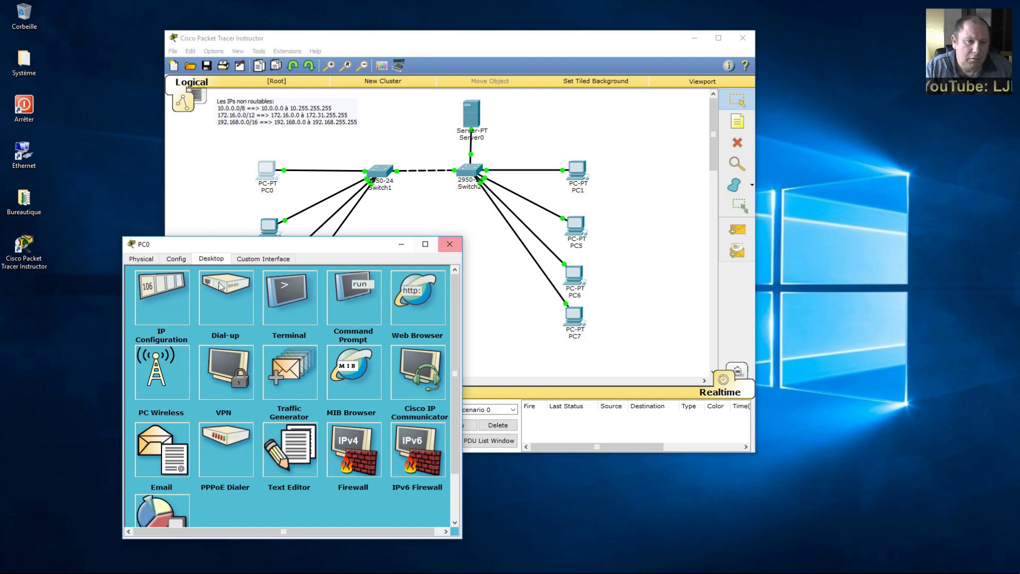
Step: Set PC0's static IP address to 192.168.0.1 and close its device window
left_click(155, 295)
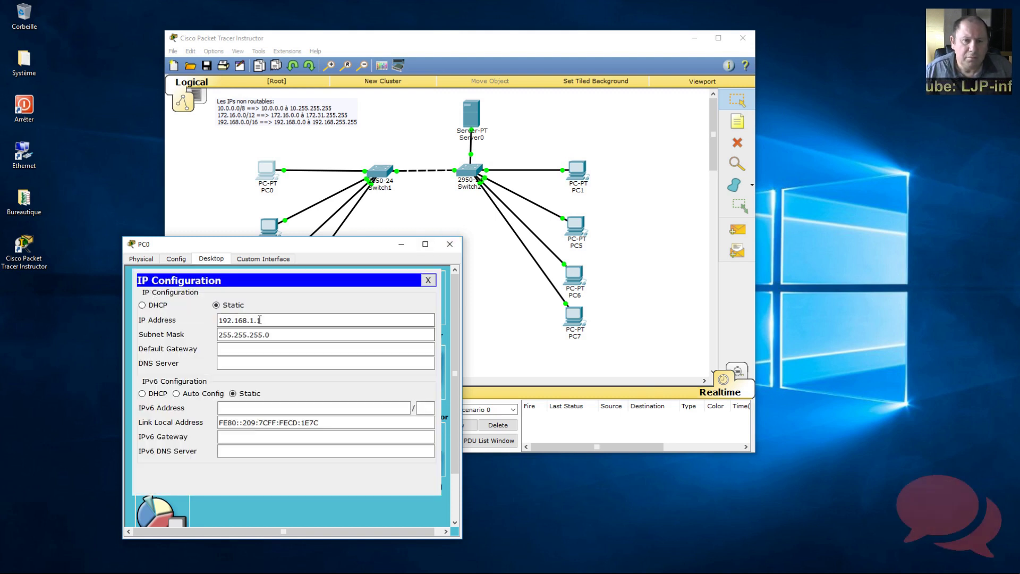
left_click_drag(261, 321, 251, 321)
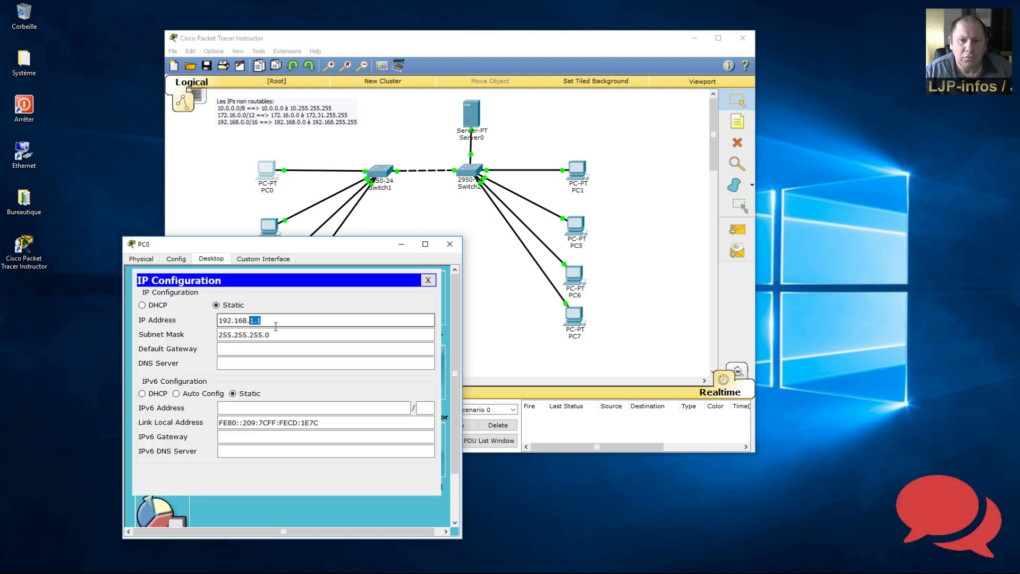
type("0.1")
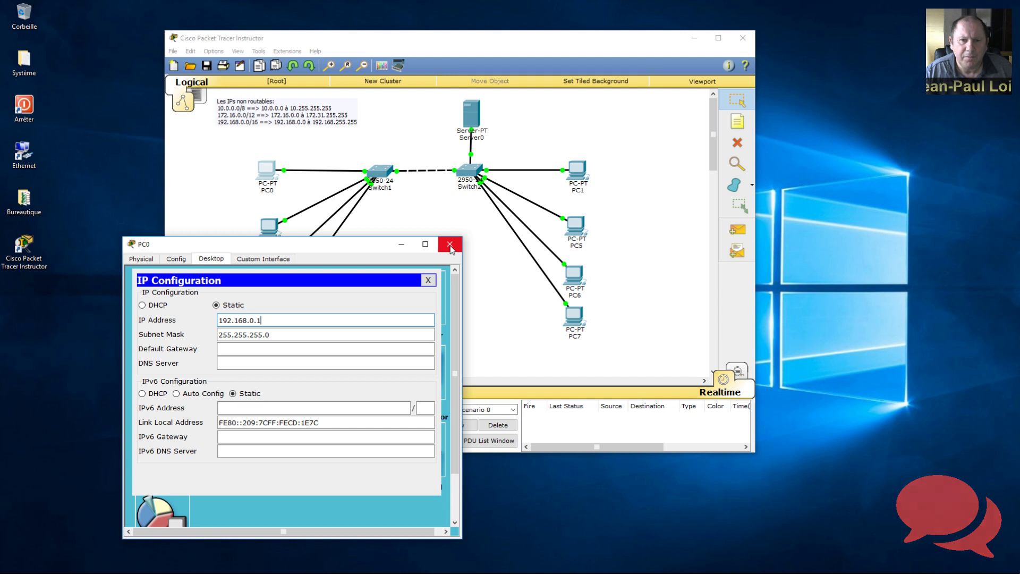
left_click(427, 280)
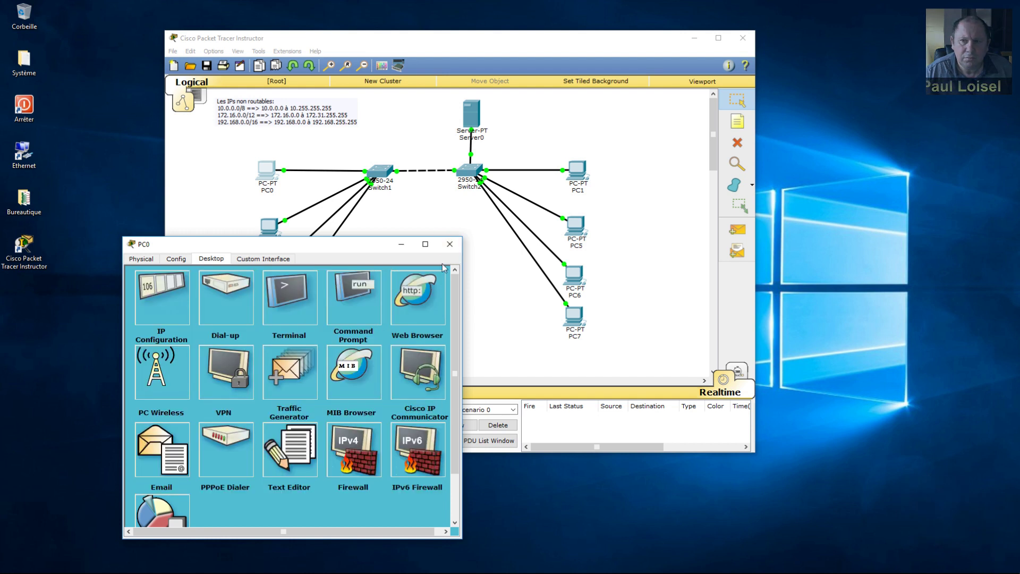
left_click(450, 245)
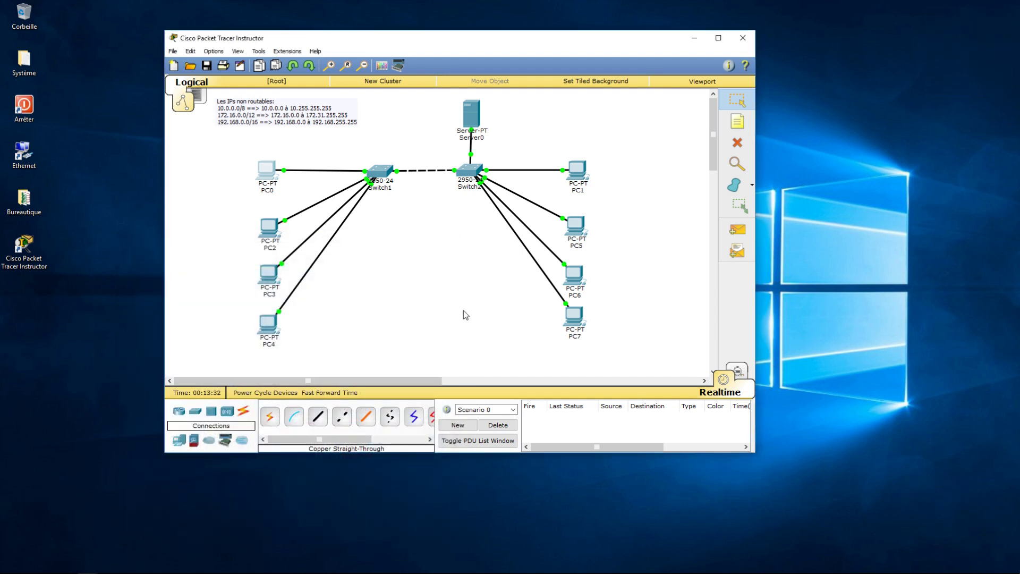